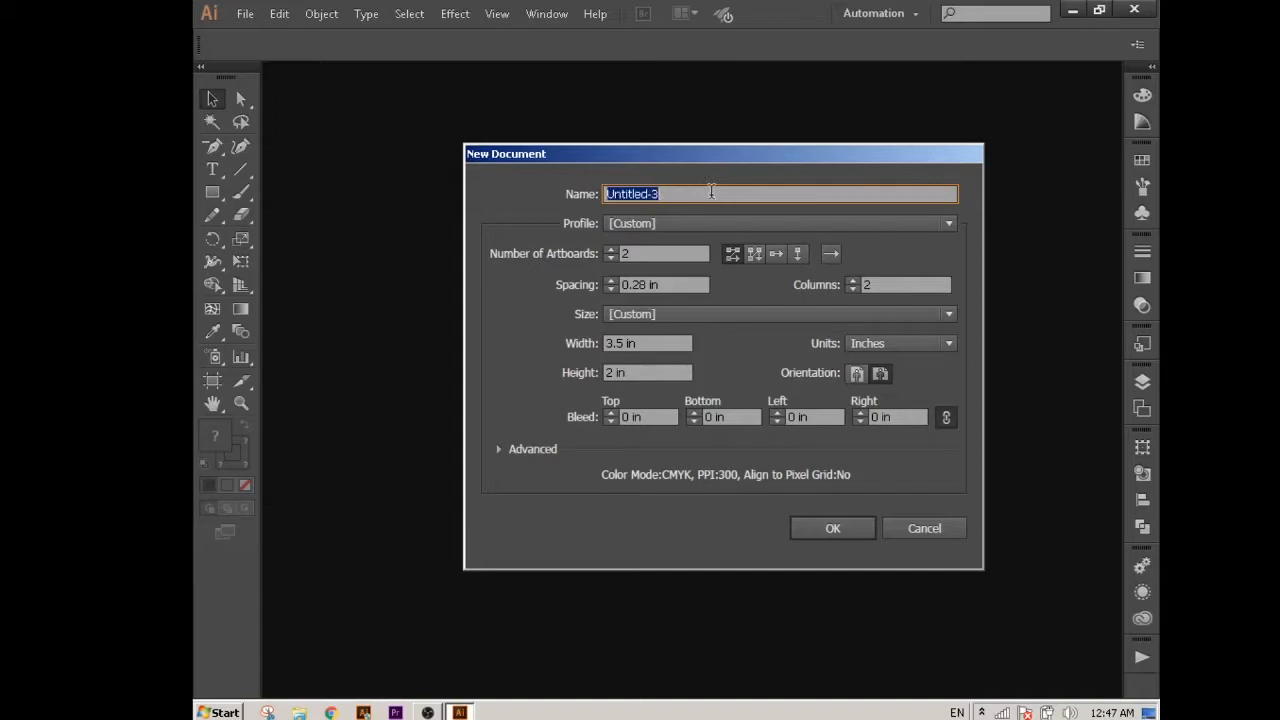
# - Create a document named "cREATIVE BUSINESS CARD PART 3" with two 3.5 × 2 in artboards
pyautogui.write('cREATIVE BUSINESS CARD PART 3')
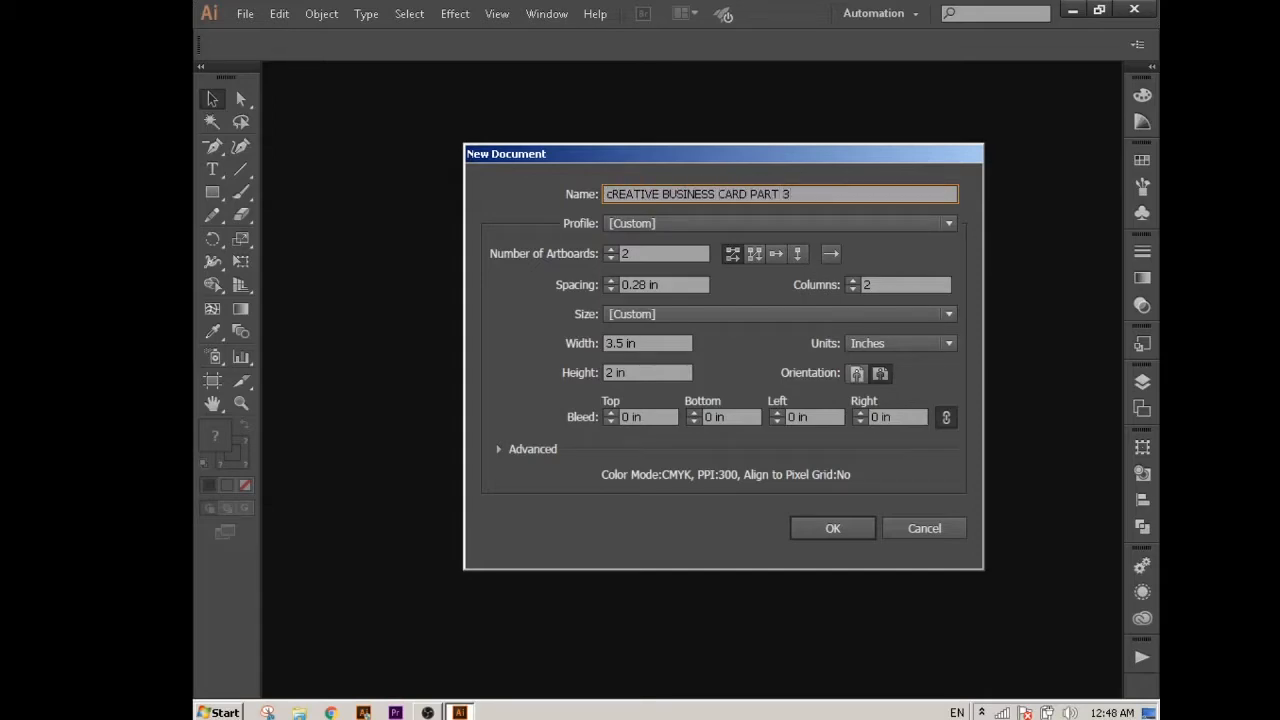
pyautogui.click(576, 252)
pyautogui.click(578, 344)
pyautogui.click(575, 370)
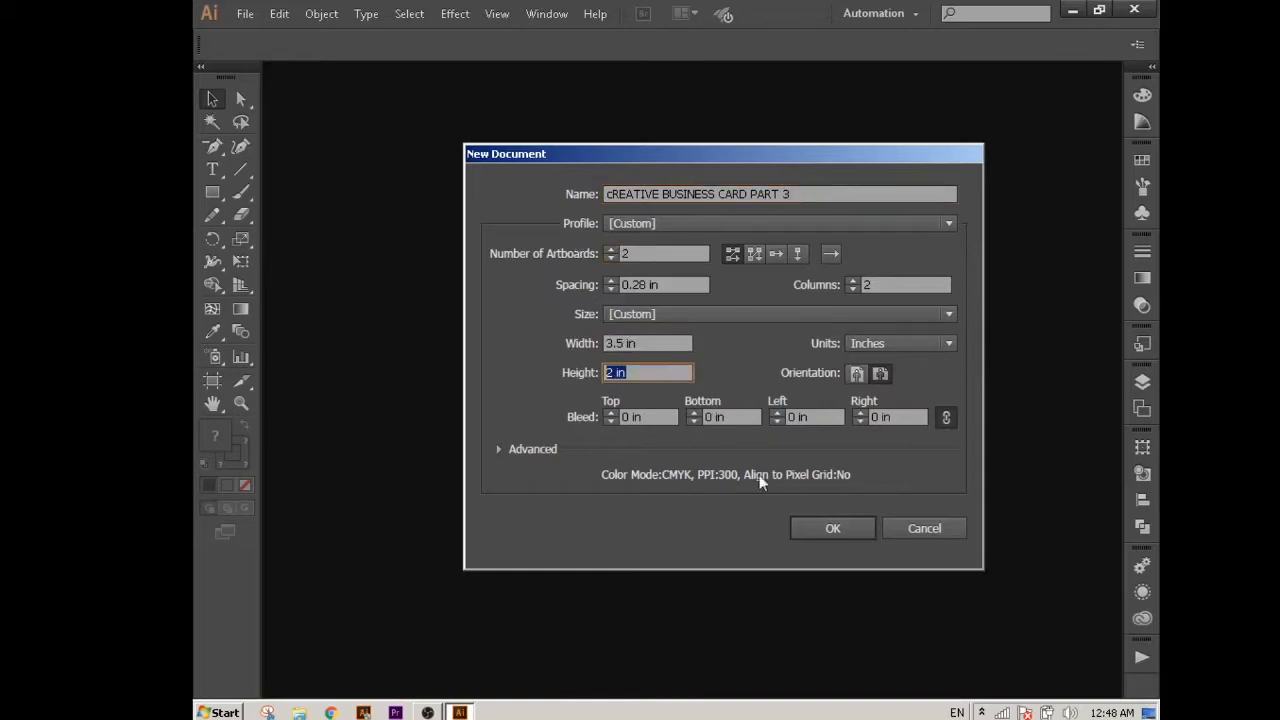
pyautogui.click(850, 525)
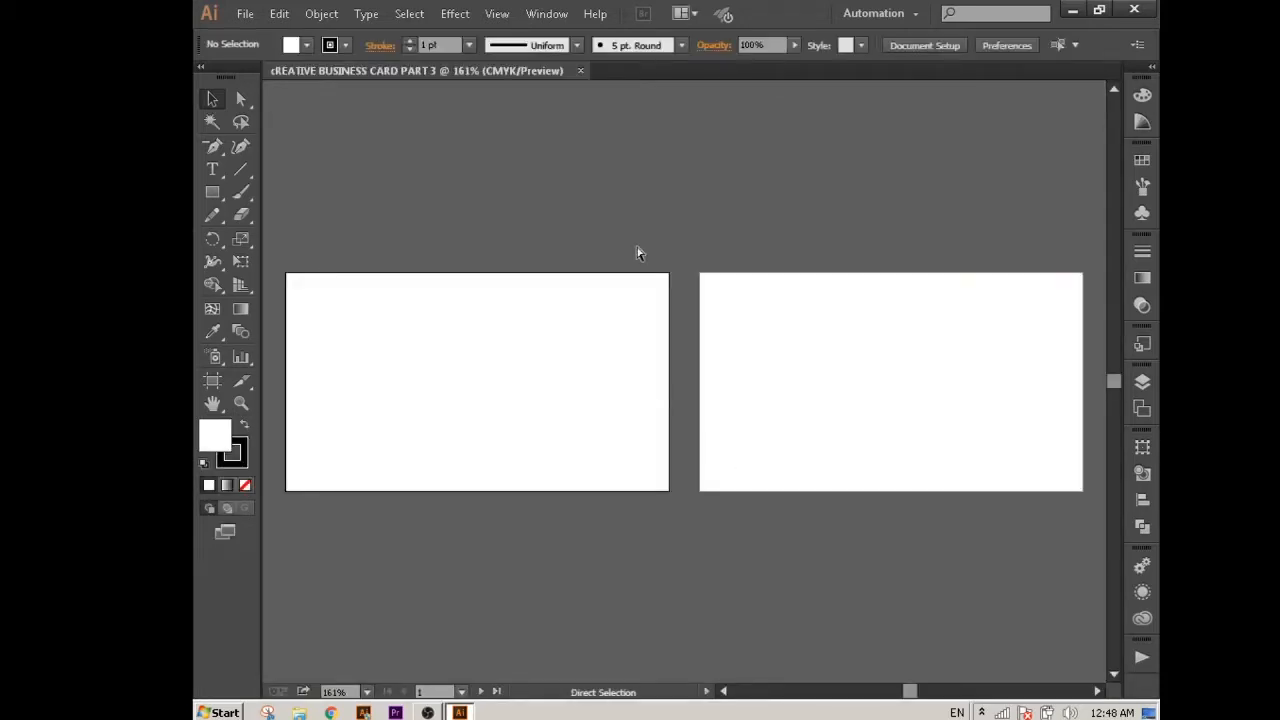
# - Paste the copied logo, icons, texture, text and colour swatches, and place them beside the first artboard
pyautogui.hotkey('ctrl', '1')
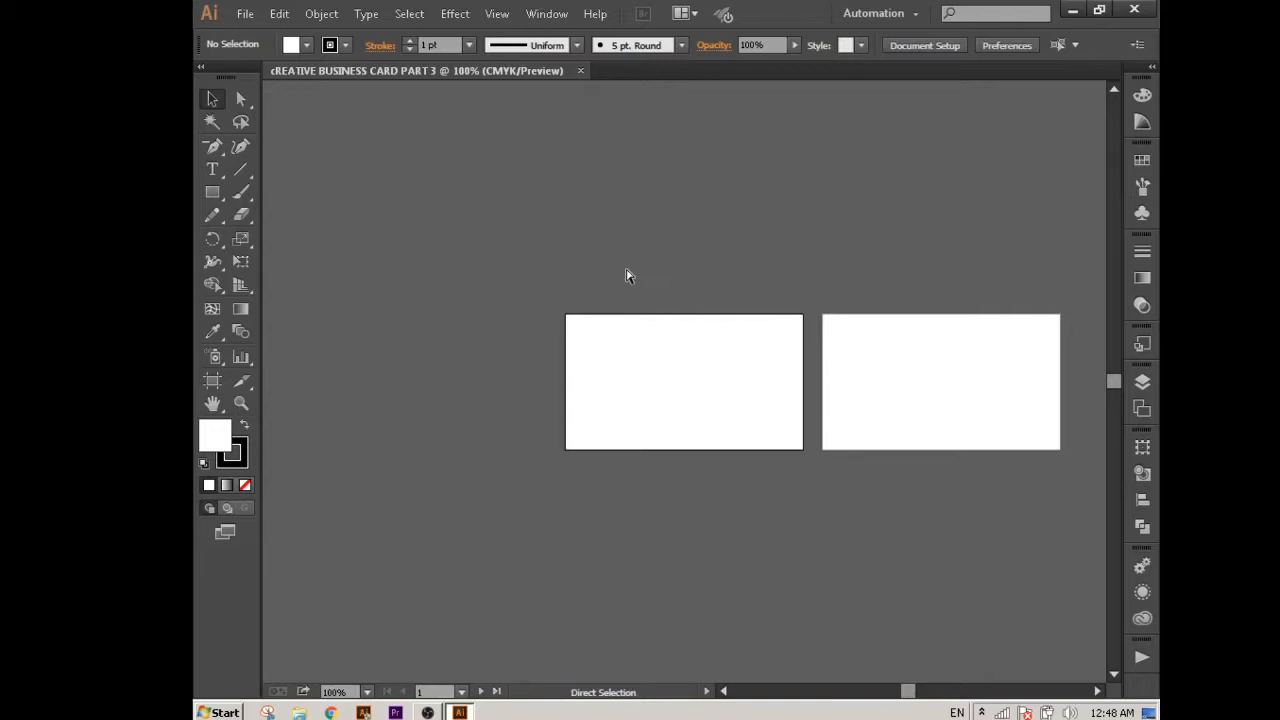
pyautogui.hotkey('ctrl', 'v')
pyautogui.moveTo(636, 440); pyautogui.dragTo(360, 440)
pyautogui.click(649, 321)
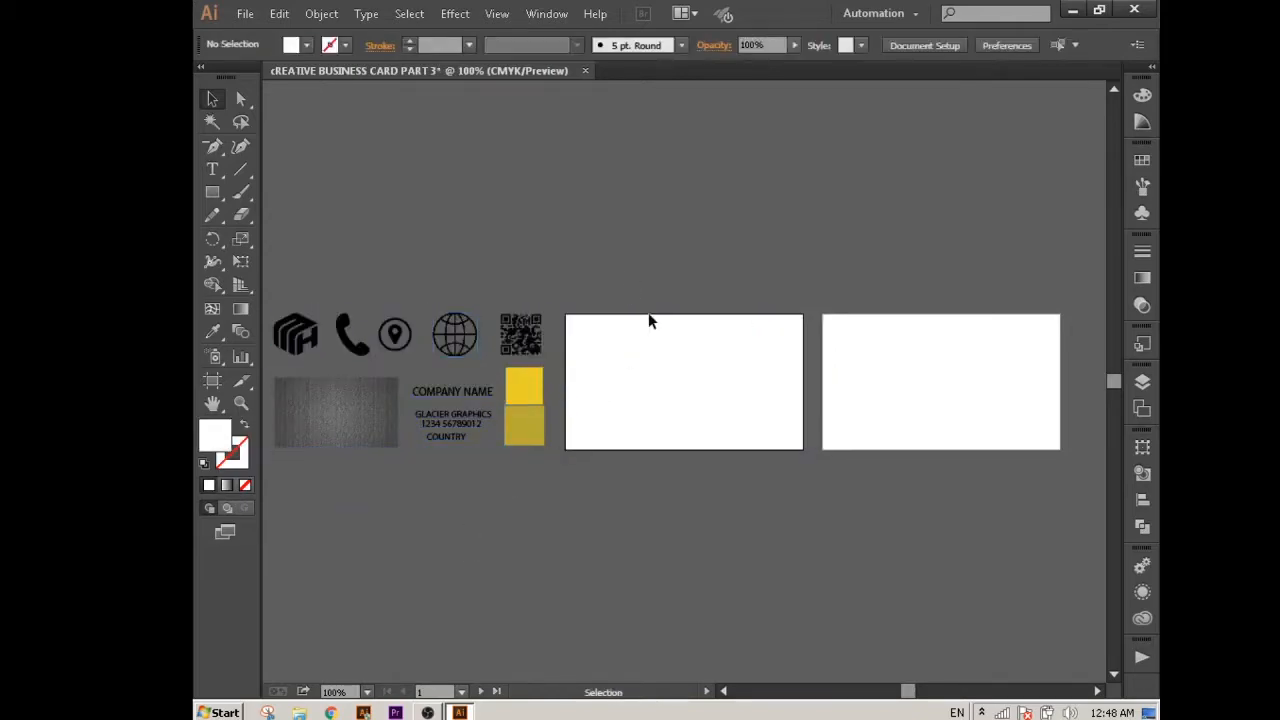
# - Draw a 3.5 × 2 in white rectangle without a stroke on the first artboard
pyautogui.press('m')
pyautogui.click(655, 378)
pyautogui.write('3.5')
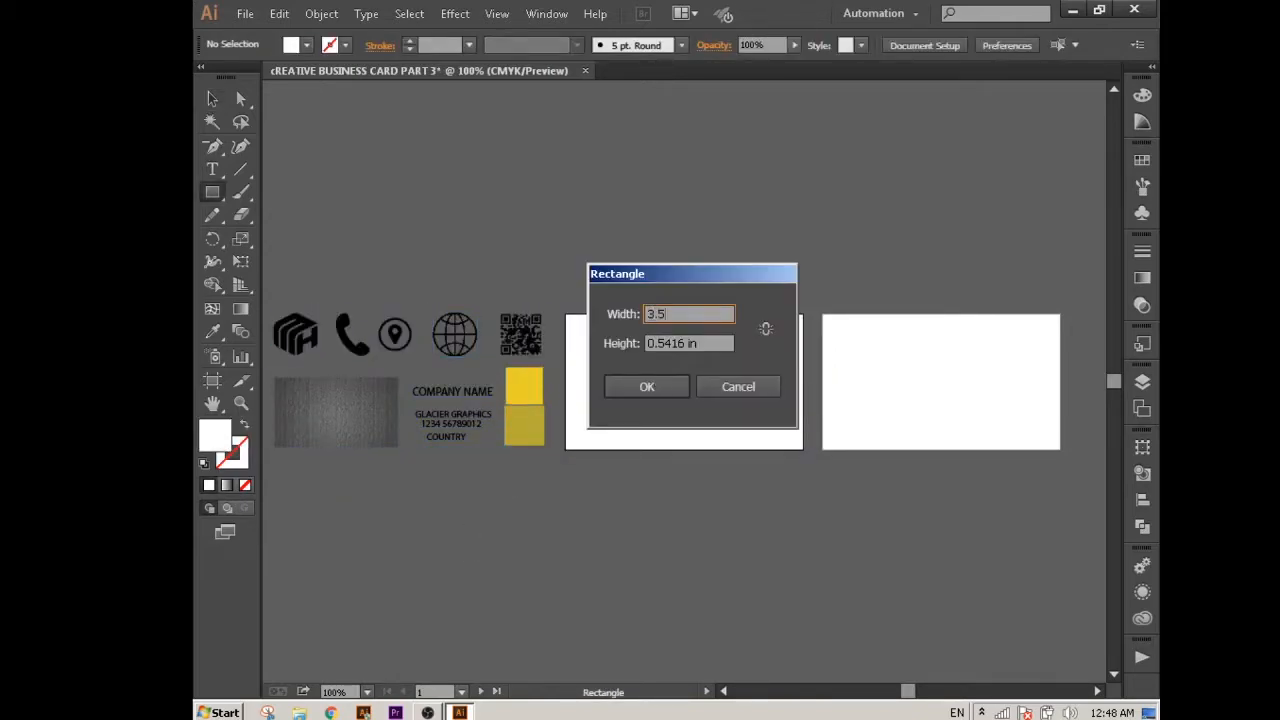
pyautogui.press('Tab')
pyautogui.write('2')
pyautogui.press('Return')
pyautogui.press('v')
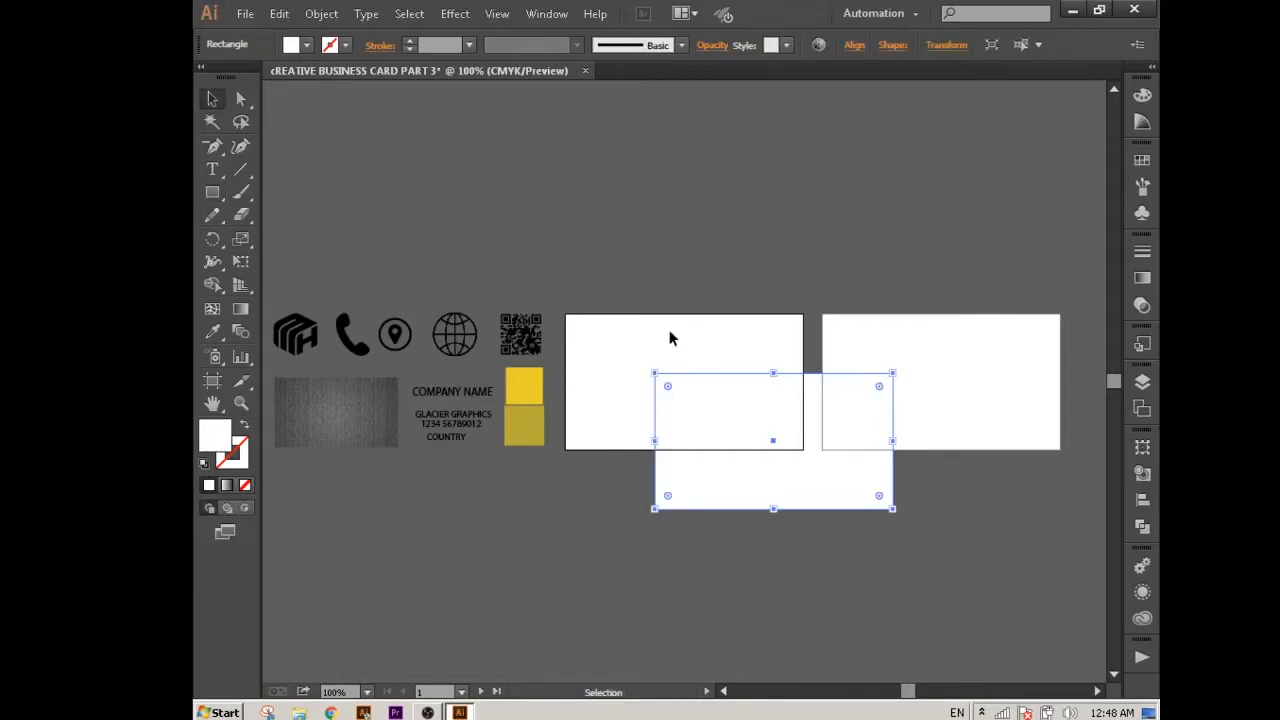
# - Centre the new rectangle horizontally and vertically on the first artboard
pyautogui.click(674, 337)
pyautogui.click(743, 437)
pyautogui.click(852, 44)
pyautogui.click(815, 92)
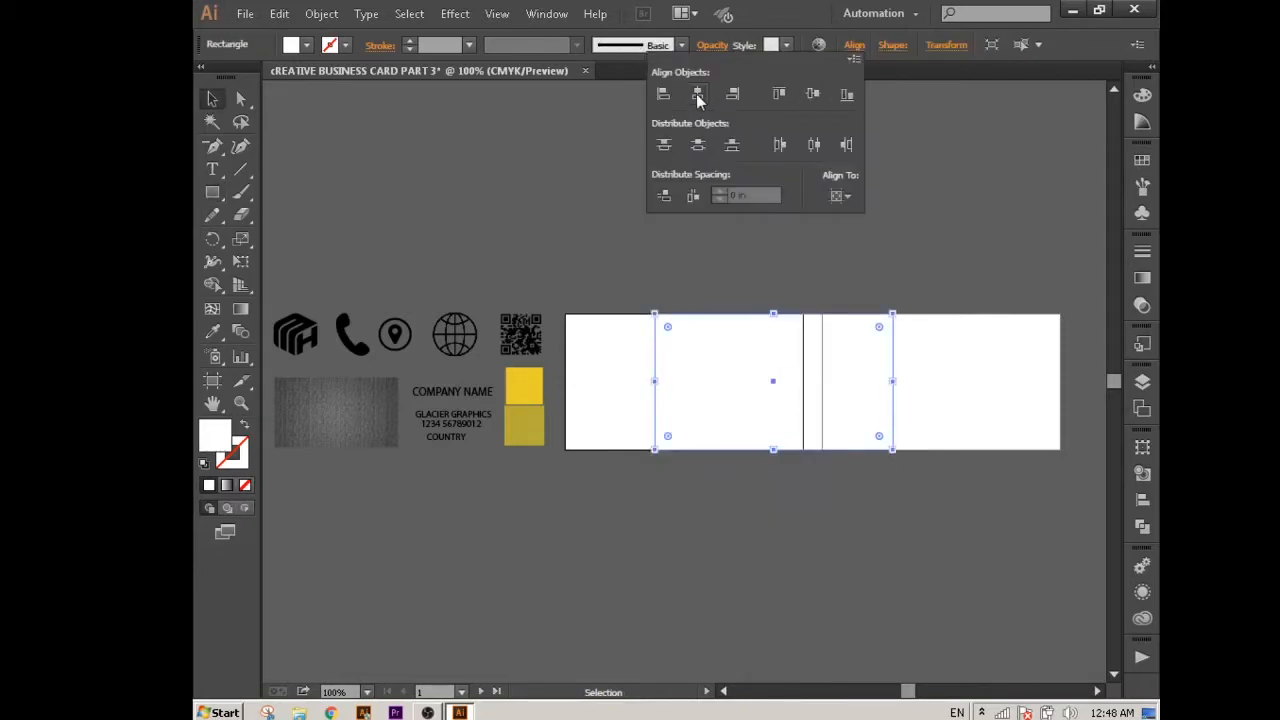
pyautogui.click(698, 93)
# - Add another 3.5 × 2 in white rectangle and align it so that it covers the second artboard
pyautogui.click(903, 350)
pyautogui.press('m')
pyautogui.click(871, 367)
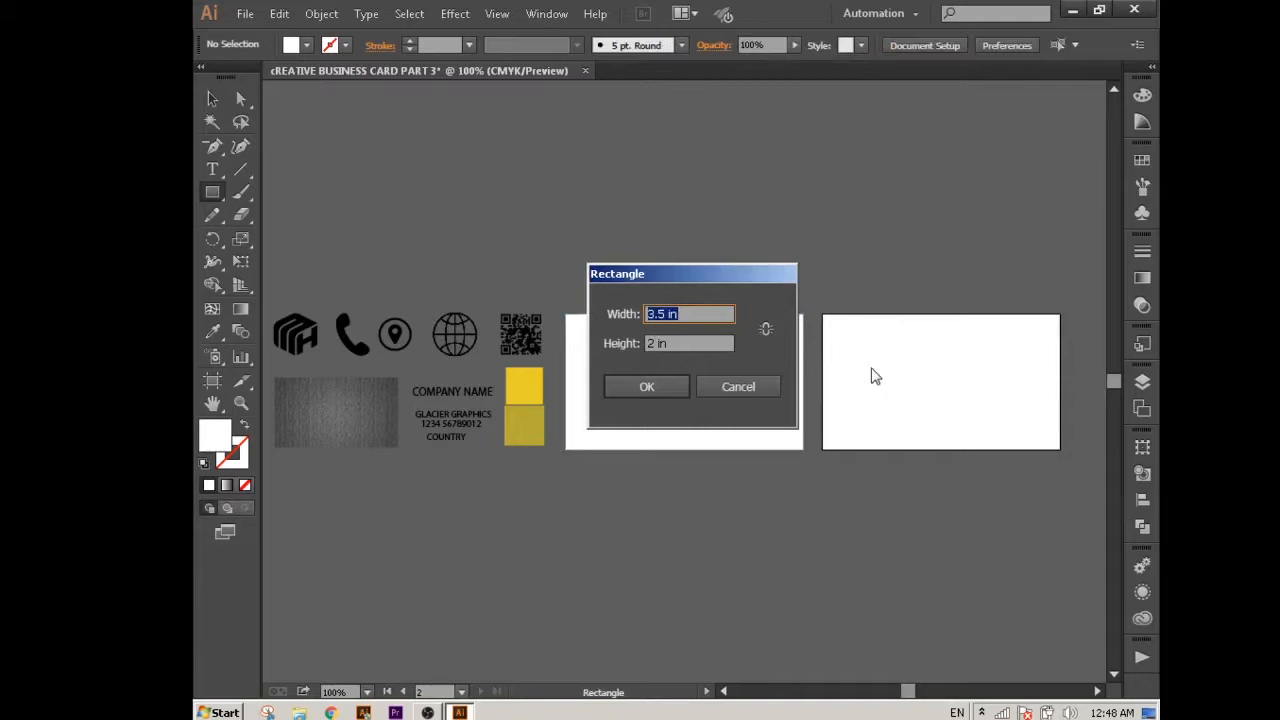
pyautogui.click(652, 385)
pyautogui.press('v')
pyautogui.click(852, 44)
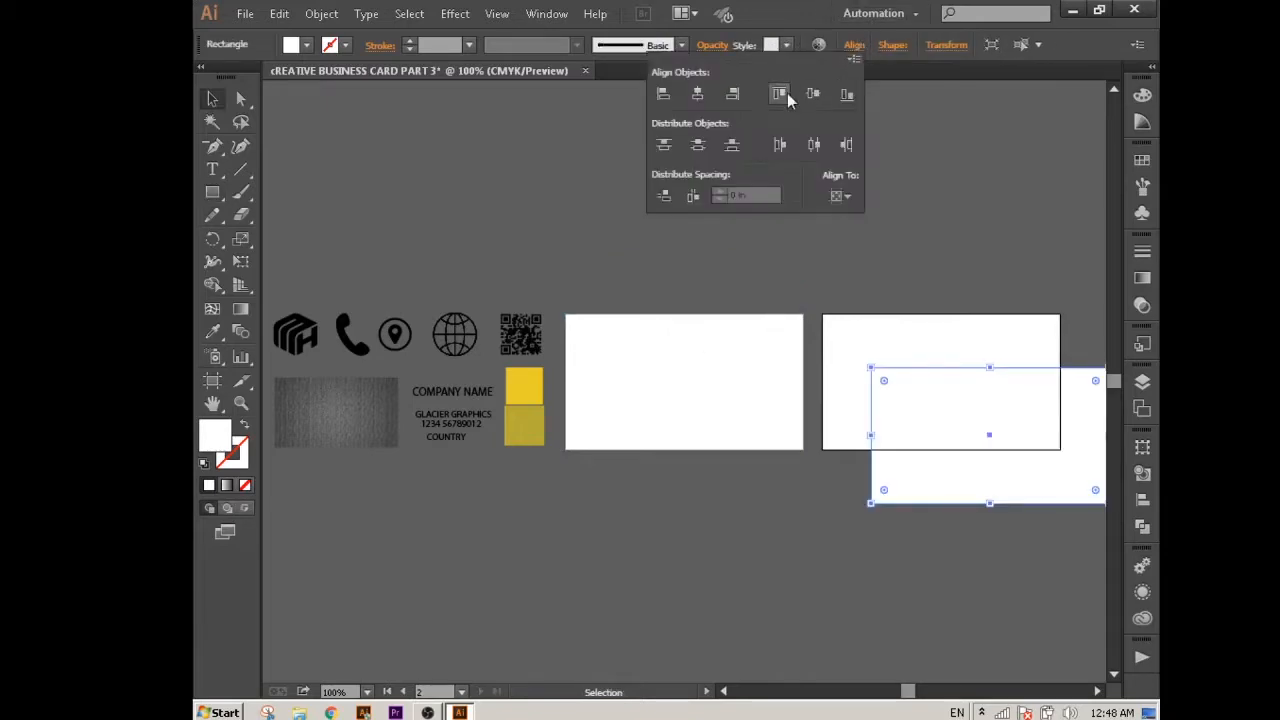
pyautogui.click(787, 93)
pyautogui.click(682, 95)
# - Fit the dark texture image over the first card and centre a copy of it on the second card's rectangle
pyautogui.moveTo(376, 424); pyautogui.dragTo(804, 450)
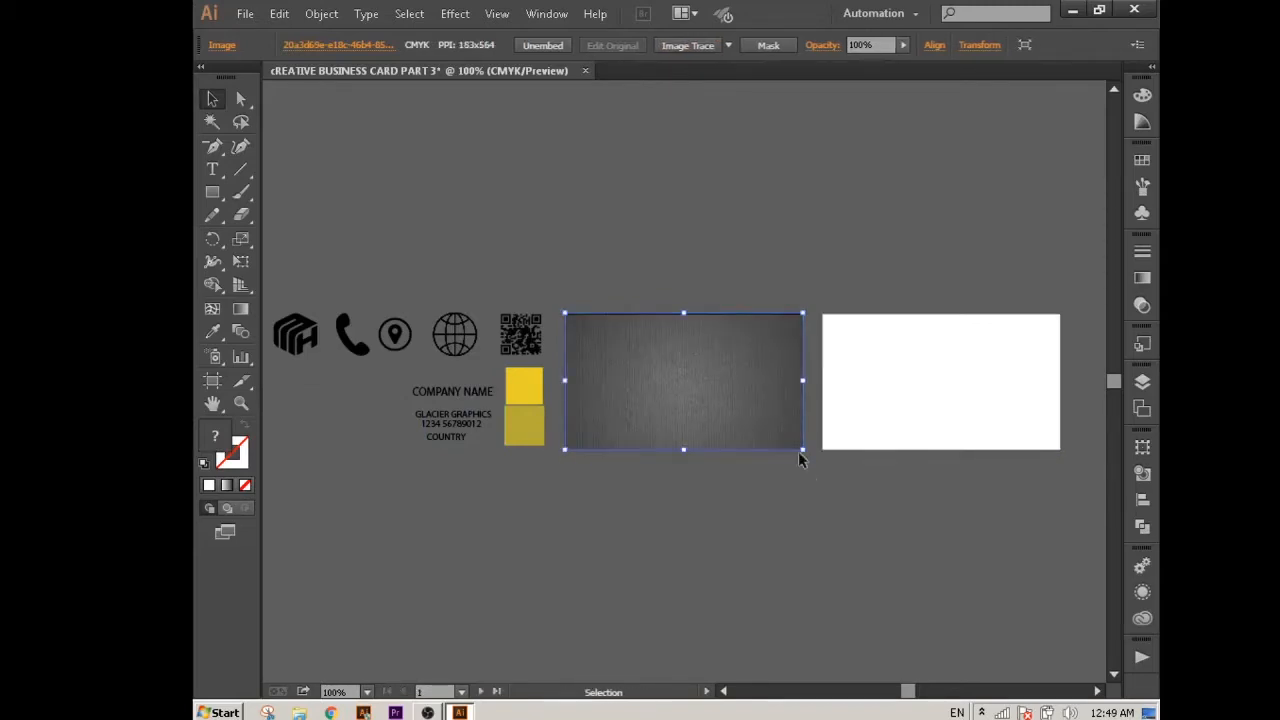
pyautogui.moveTo(756, 396); pyautogui.dragTo(762, 397)
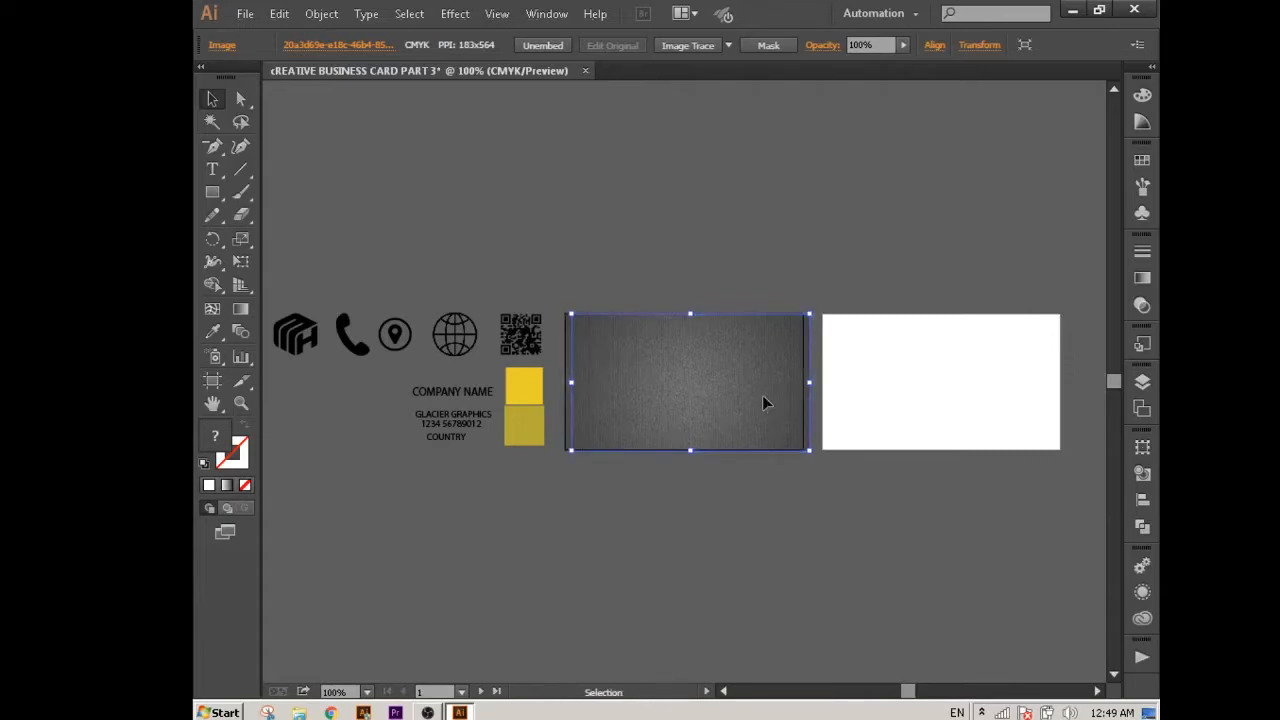
pyautogui.keyDown('shift'); pyautogui.click(886, 397); pyautogui.keyUp('shift')
pyautogui.click(887, 400)
pyautogui.click(1142, 500)
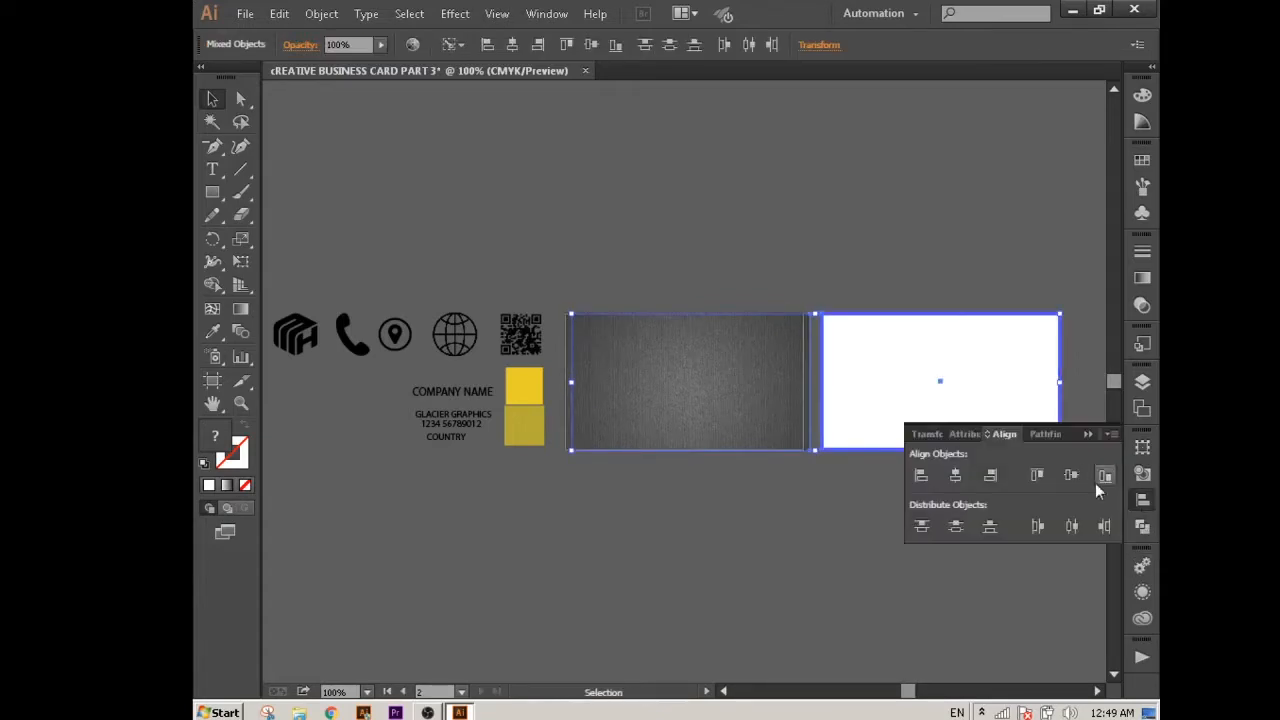
pyautogui.click(1071, 477)
pyautogui.click(958, 478)
pyautogui.click(906, 548)
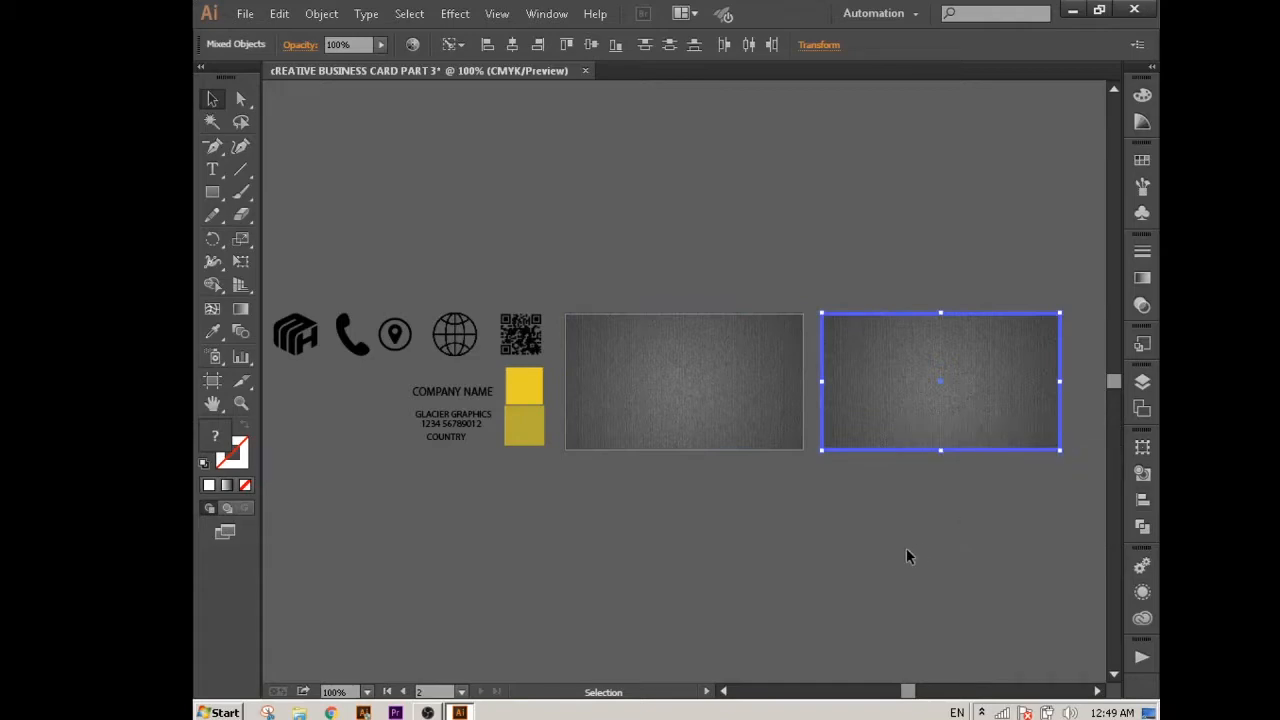
# - Draw a closed white five-point shape with the Pen tool over the first card's left half, its tip pointing right
pyautogui.click(656, 366)
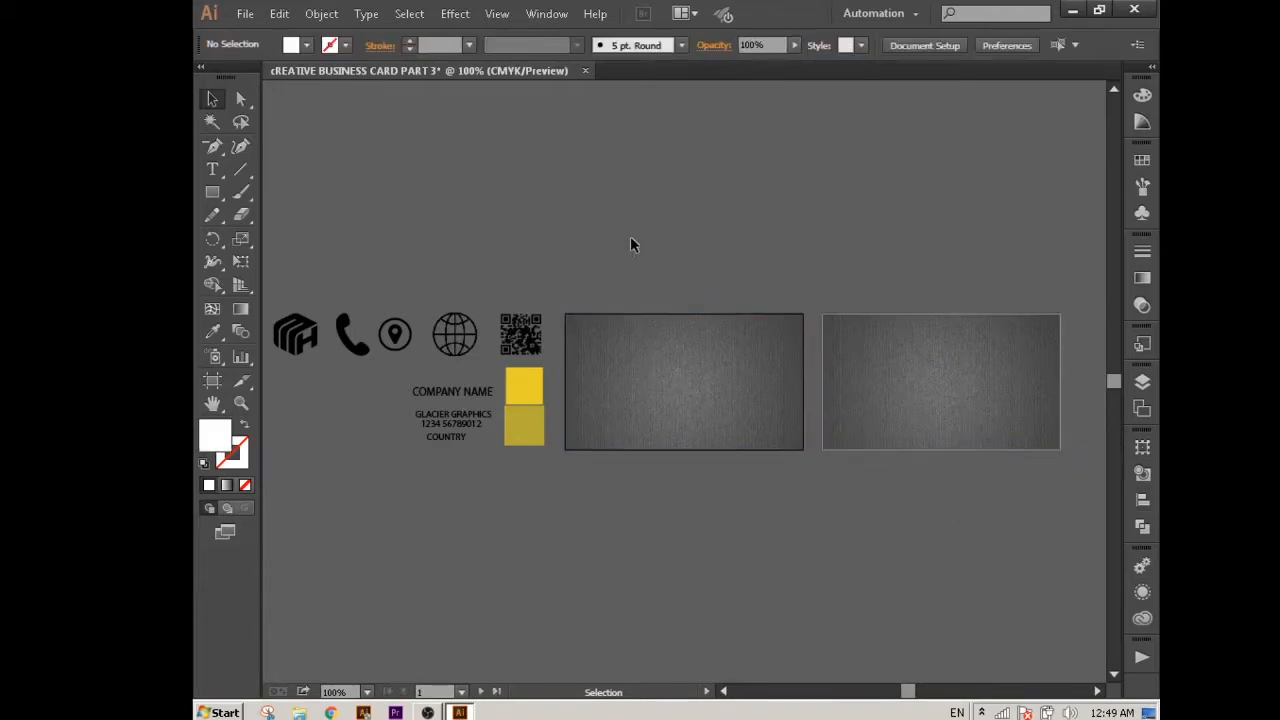
pyautogui.press('p')
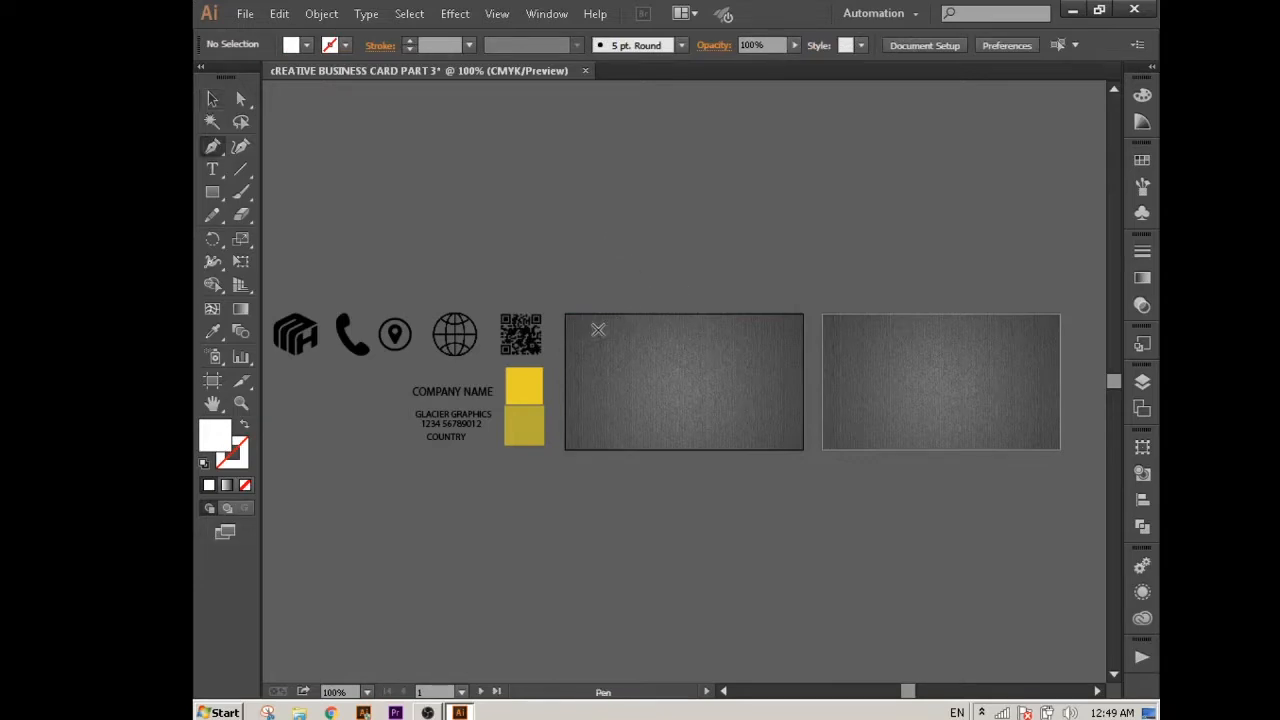
pyautogui.click(565, 315)
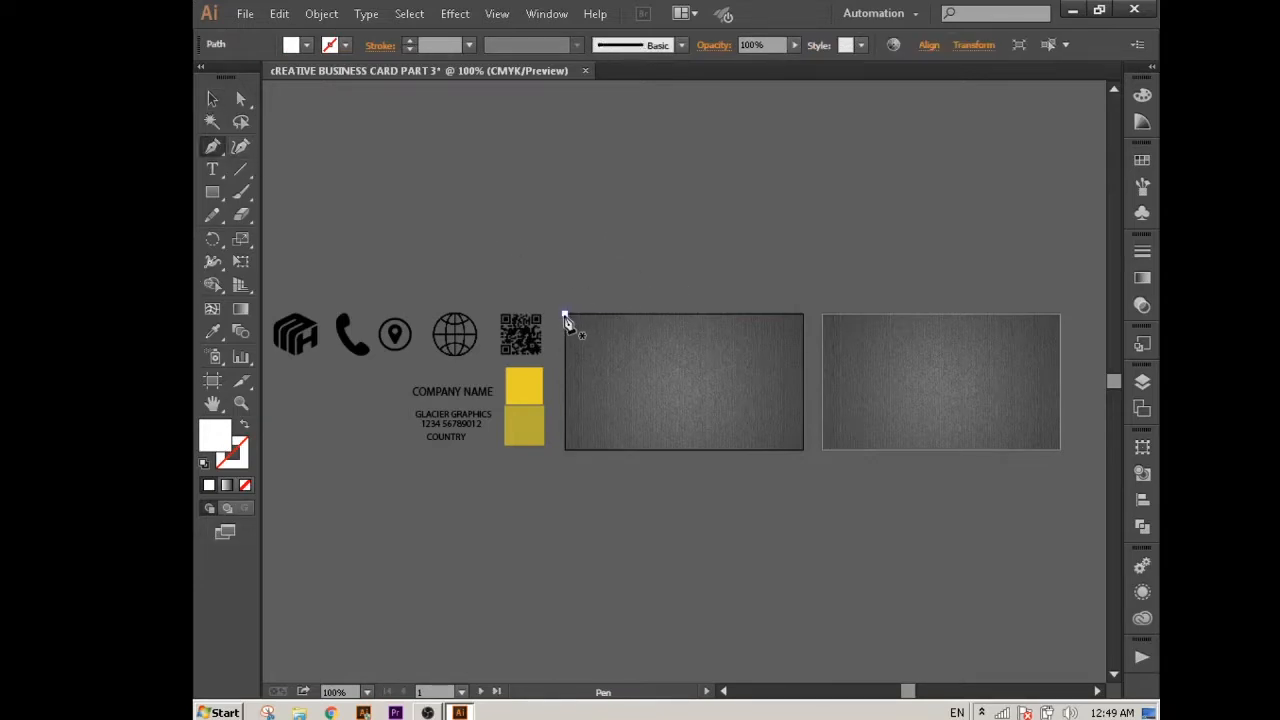
pyautogui.click(564, 449)
pyautogui.click(665, 449)
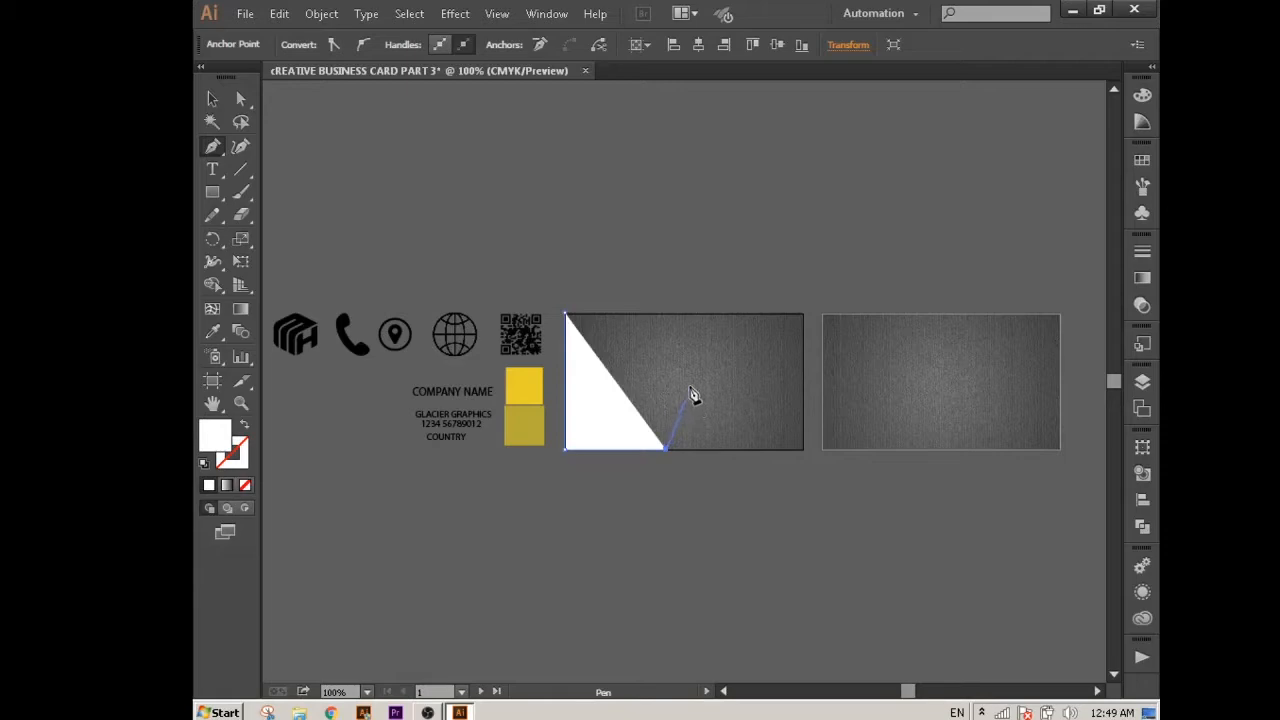
pyautogui.click(688, 385)
pyautogui.click(660, 315)
pyautogui.click(566, 315)
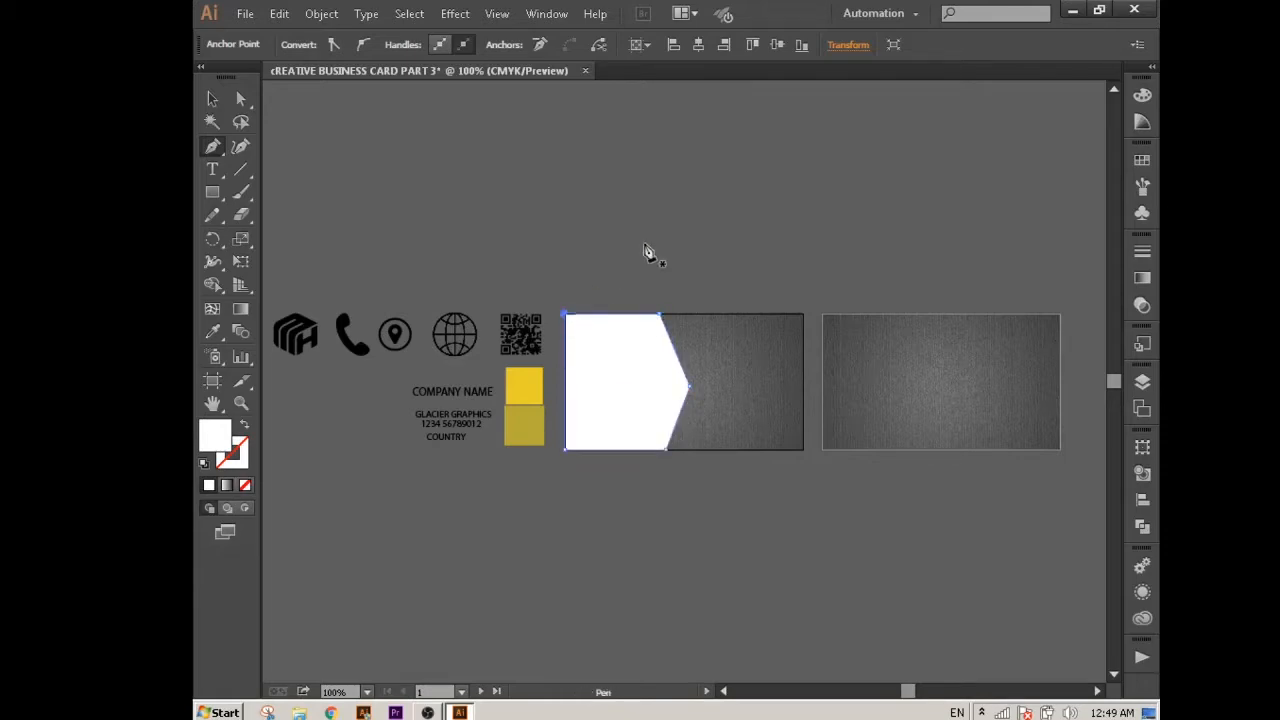
# - Place a copy of the white pointed shape slightly right and behind it, filled with the sampled bright yellow
pyautogui.press('v')
pyautogui.moveTo(643, 393); pyautogui.dragTo(658, 393)
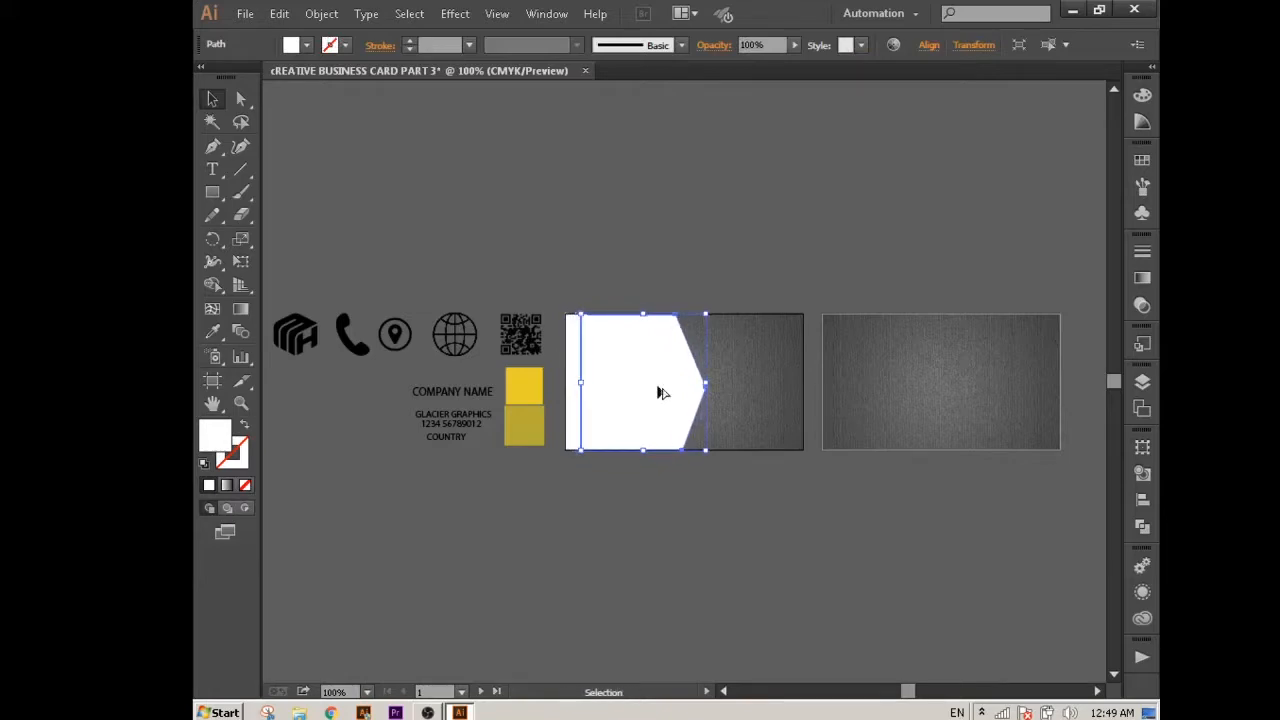
pyautogui.press('i')
pyautogui.click(544, 379)
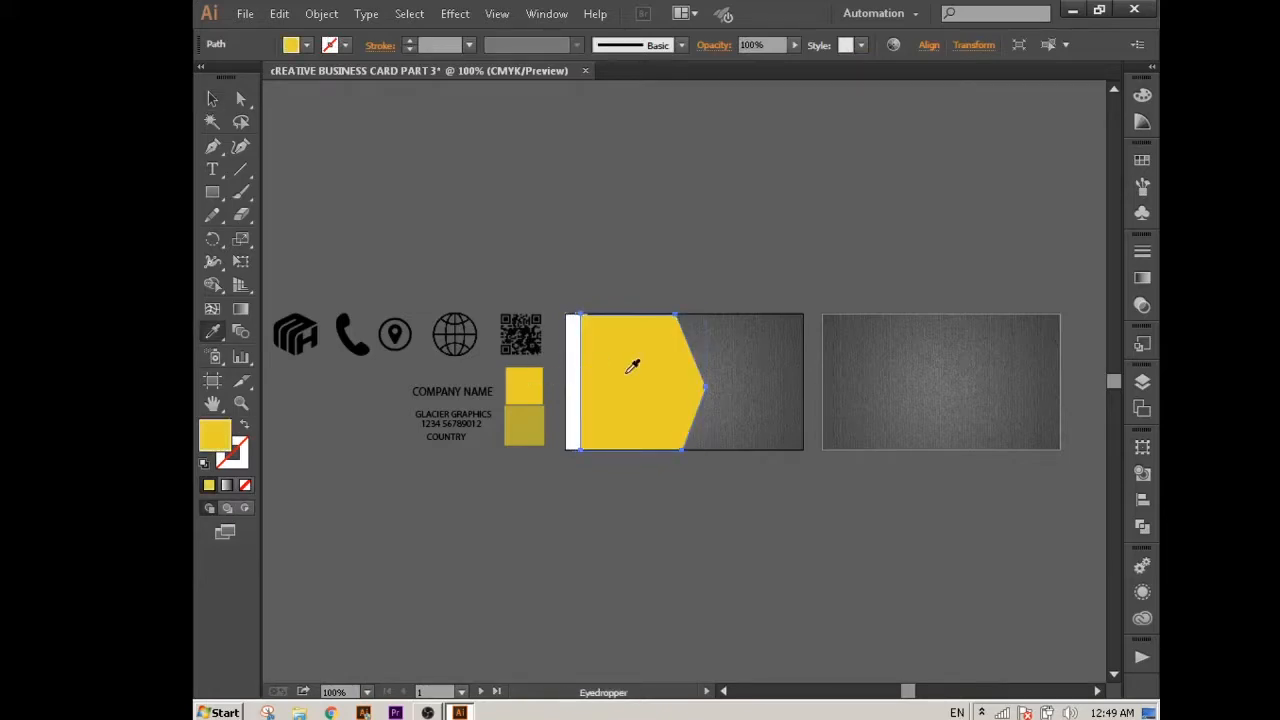
pyautogui.hotkey('ctrl', 'z')
pyautogui.press('v')
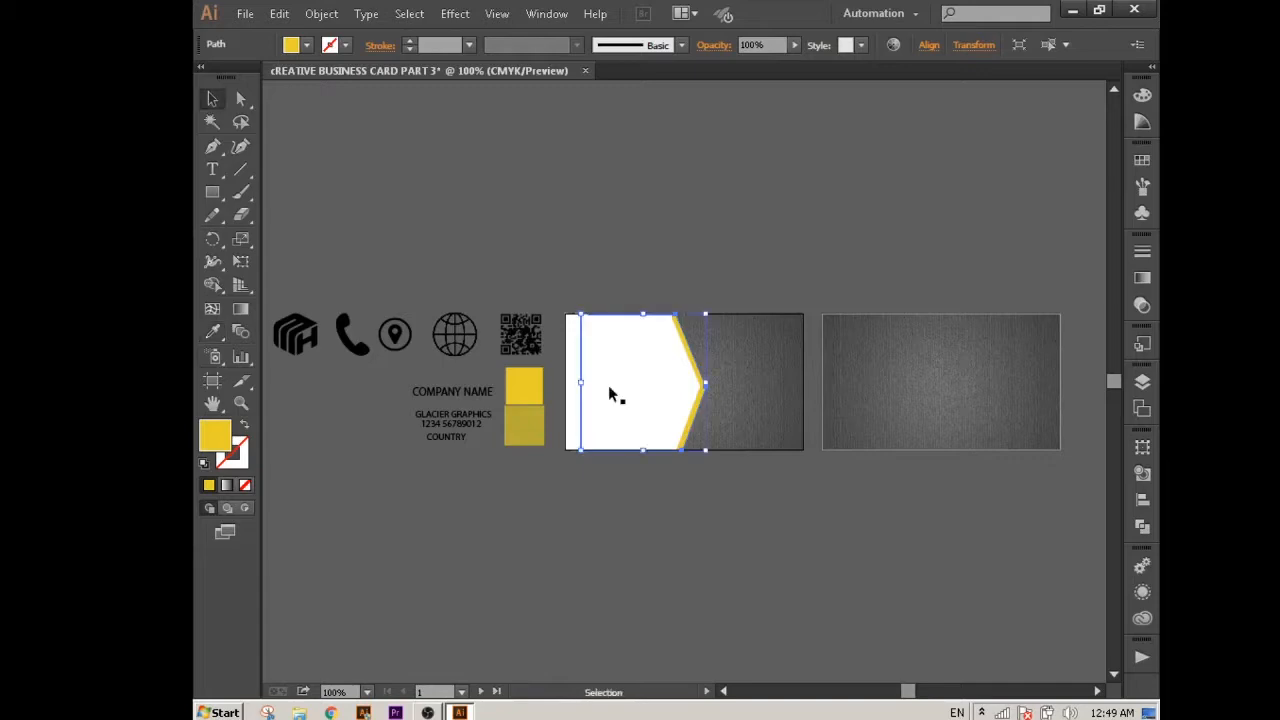
# - Place another copy of the pointed shape between the white and yellow ones, filled with the sampled darker yellow
pyautogui.click(689, 389)
pyautogui.press('i')
pyautogui.click(539, 410)
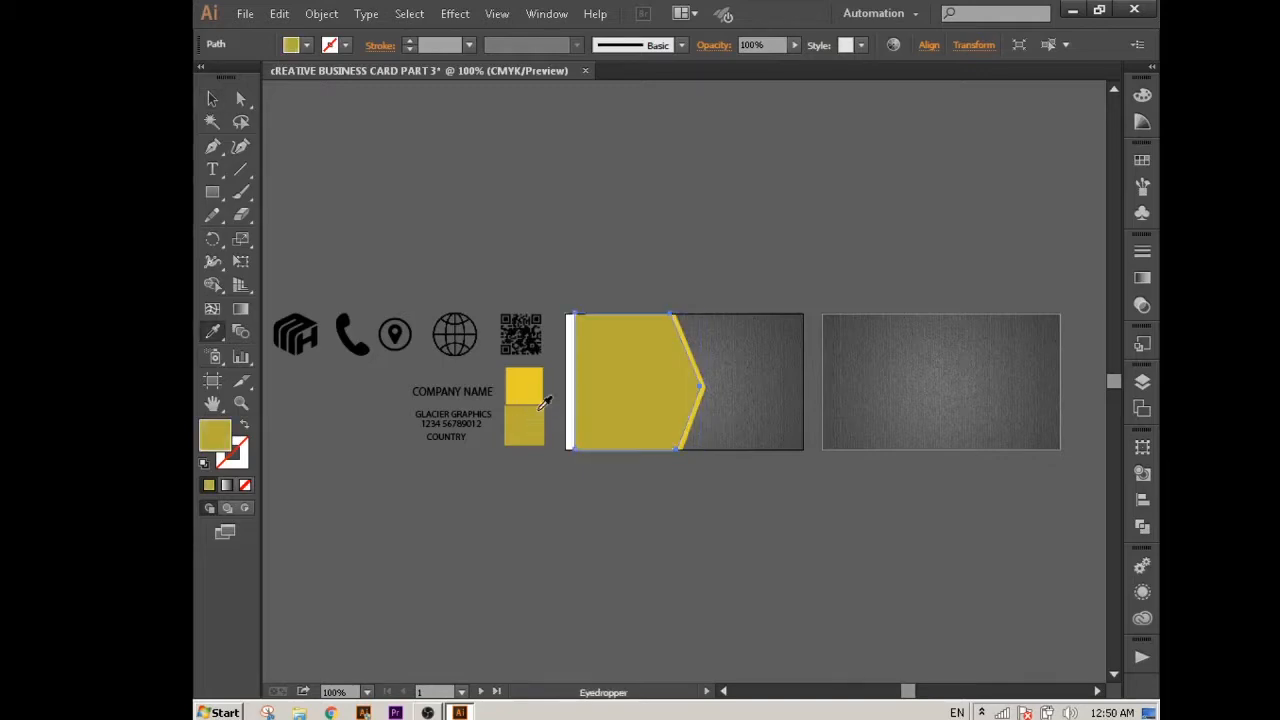
pyautogui.press('v')
pyautogui.hotkey('ctrl', 'z')
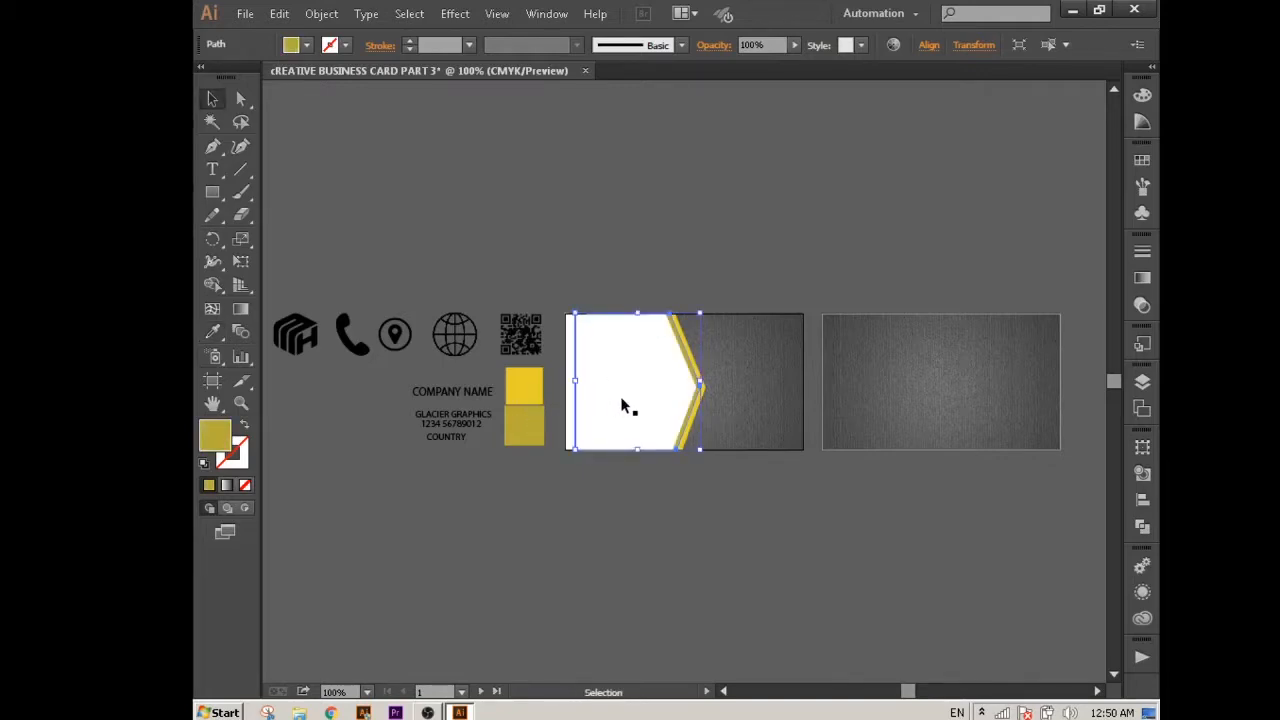
# - Make a third copy of the pointed shape, offset slightly right, with a near-black fill and no stroke
pyautogui.click(618, 350)
pyautogui.click(203, 465)
pyautogui.click(245, 426)
pyautogui.click(241, 459)
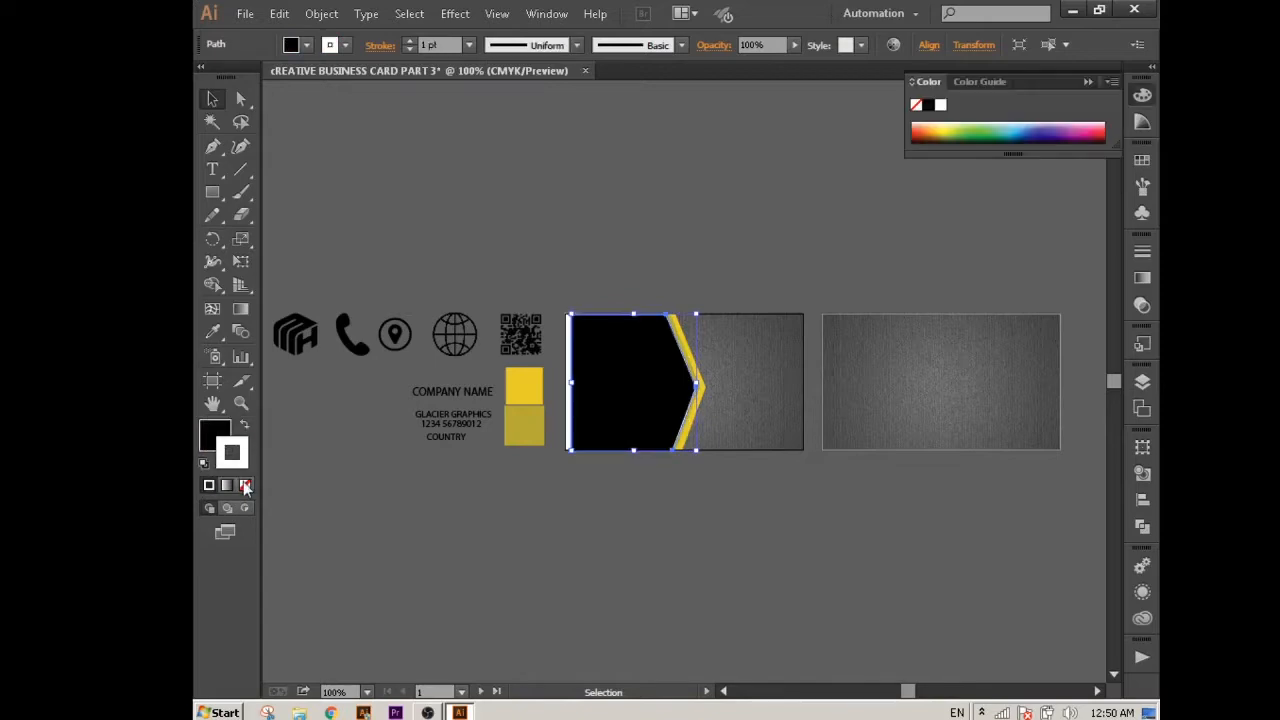
pyautogui.click(245, 485)
pyautogui.doubleClick(210, 438)
pyautogui.moveTo(516, 458); pyautogui.dragTo(498, 465)
pyautogui.click(918, 236)
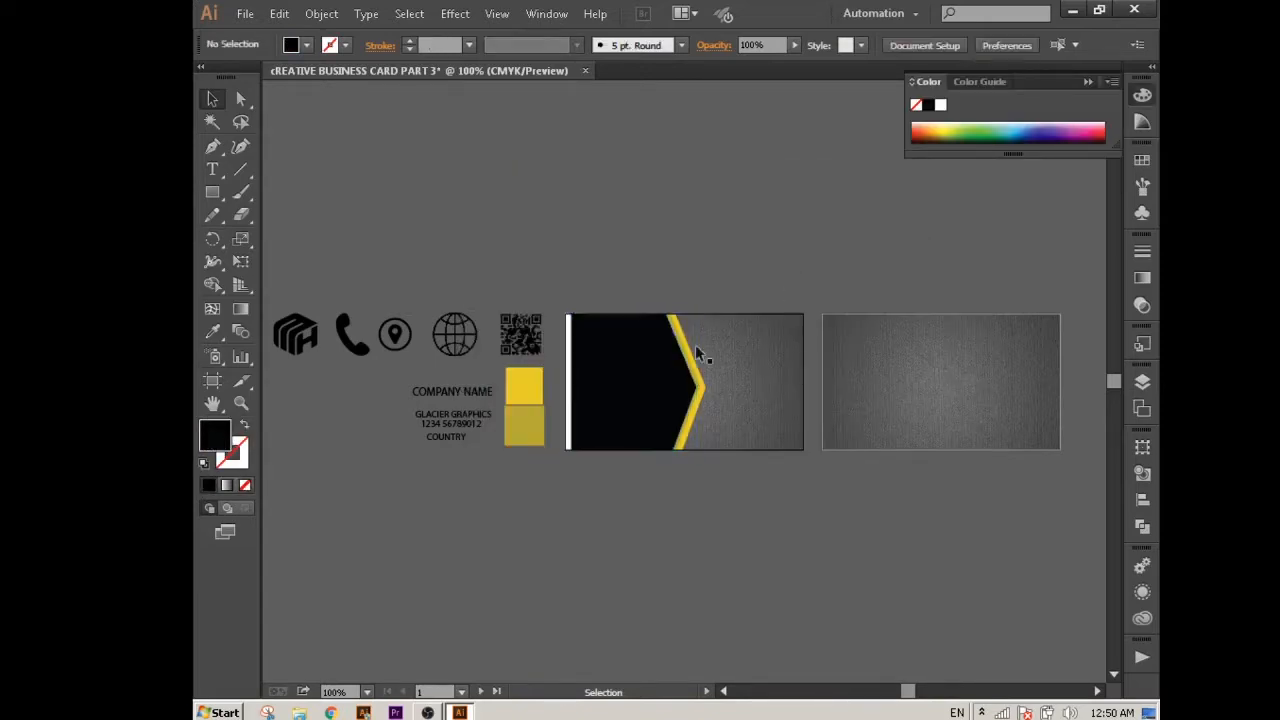
# - Bring the original white pointed shape to the front of the coloured copies
pyautogui.click(569, 404)
pyautogui.hotkey('ctrl', 'shift', ']')
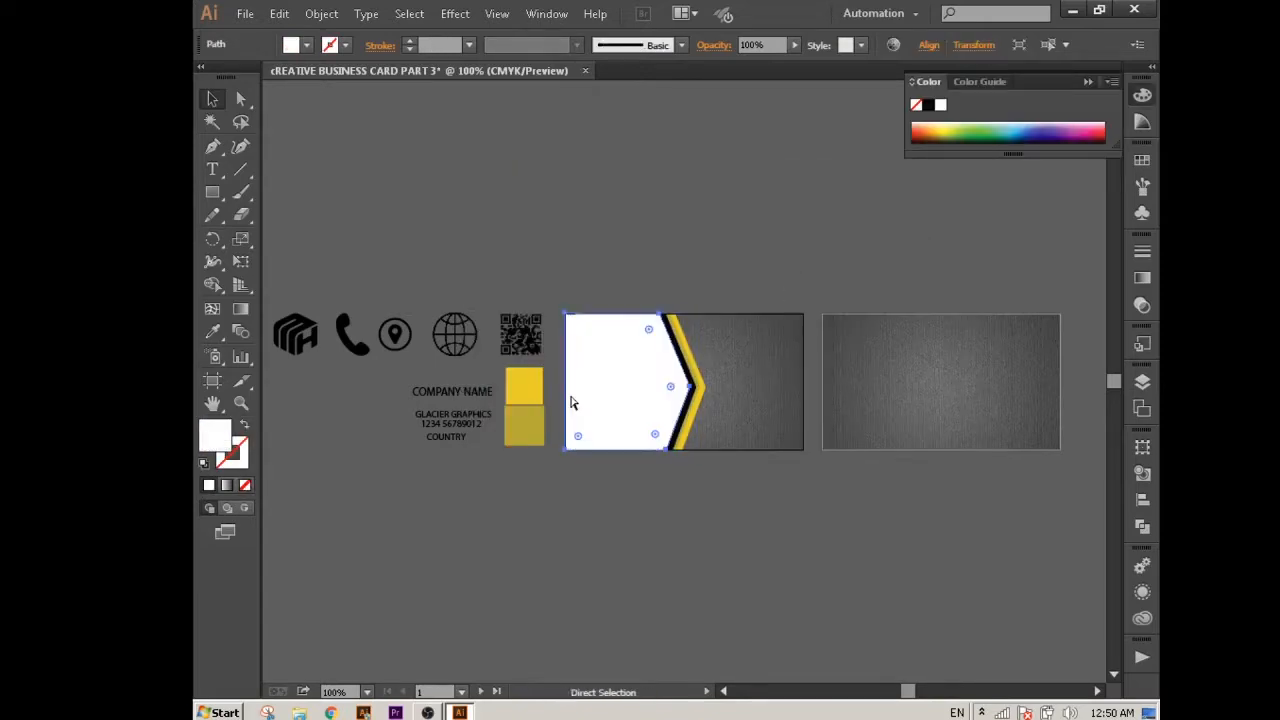
pyautogui.click(587, 307)
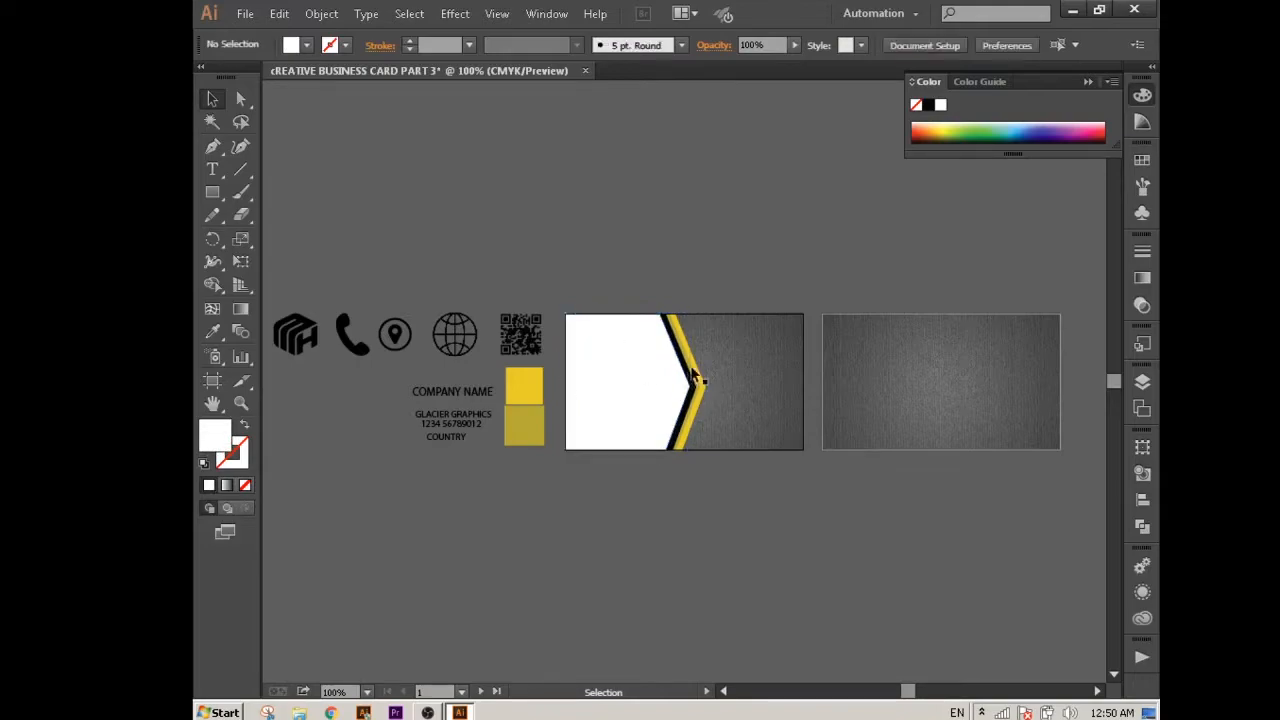
# - Nudge the black shape left and up to leave only a thin black edge beside the white shape
pyautogui.hotkey('ctrl', '0')
pyautogui.click(716, 397)
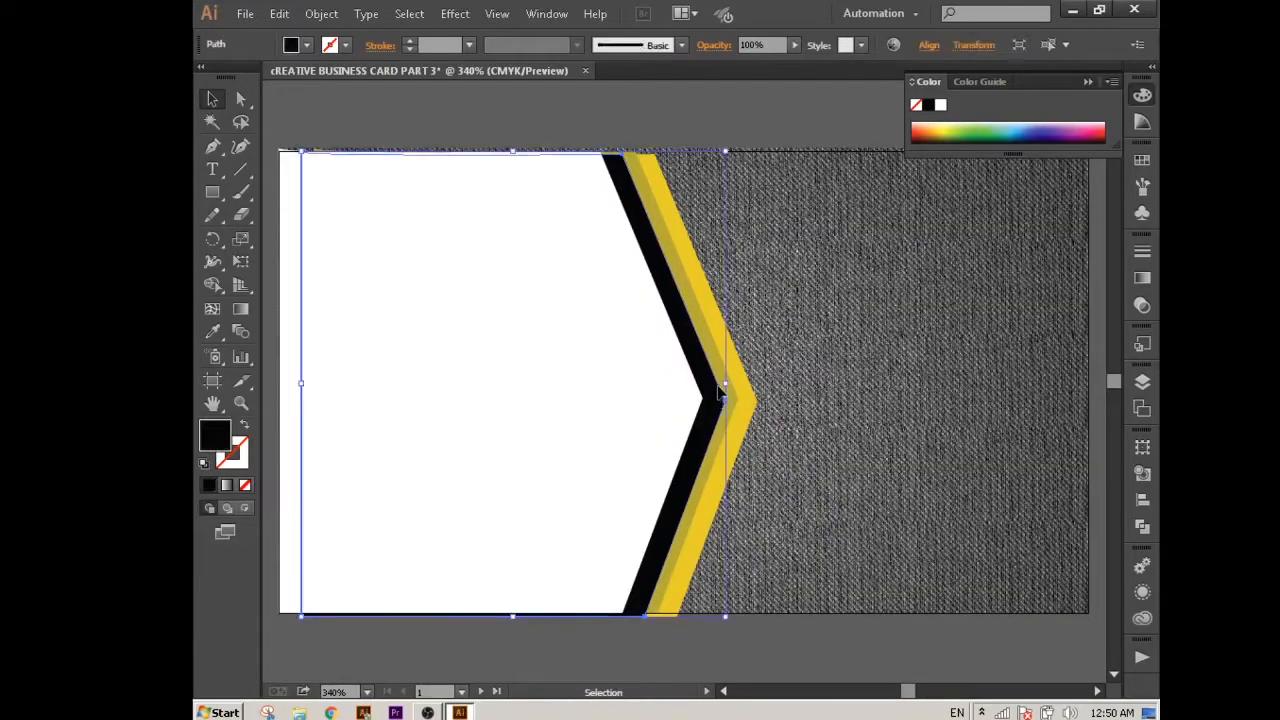
pyautogui.press('Left')
pyautogui.press('Left')
pyautogui.press('Left')
pyautogui.press('Left')
pyautogui.press('Up')
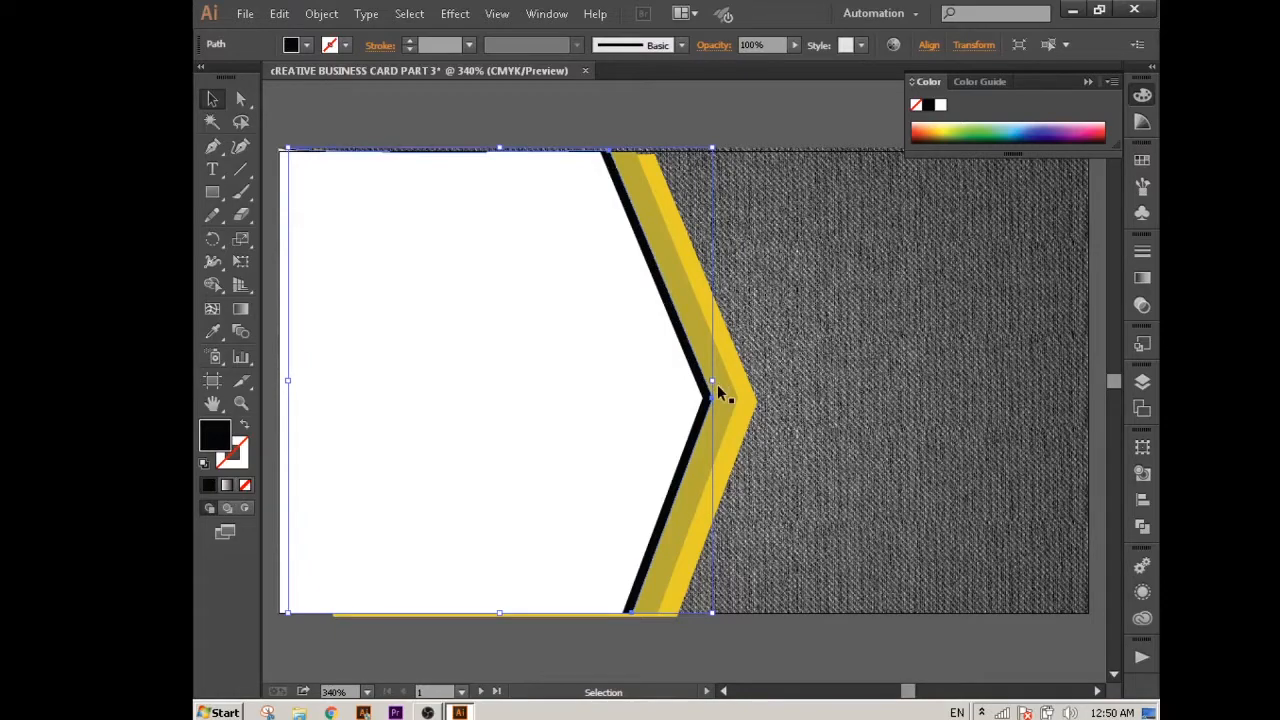
# - Nudge the darker yellow shape left to narrow its stripe next to the black edge
pyautogui.click(729, 396)
pyautogui.press('Left')
pyautogui.press('Left')
pyautogui.press('Left')
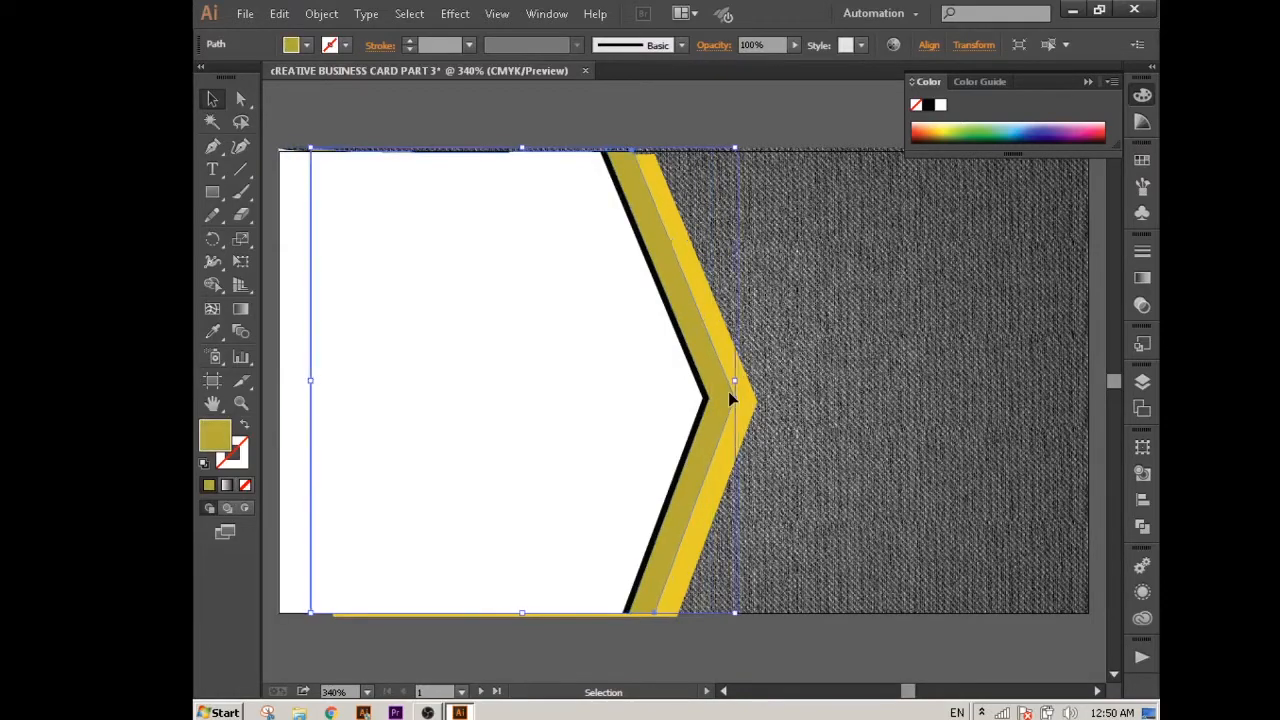
pyautogui.press('Up')
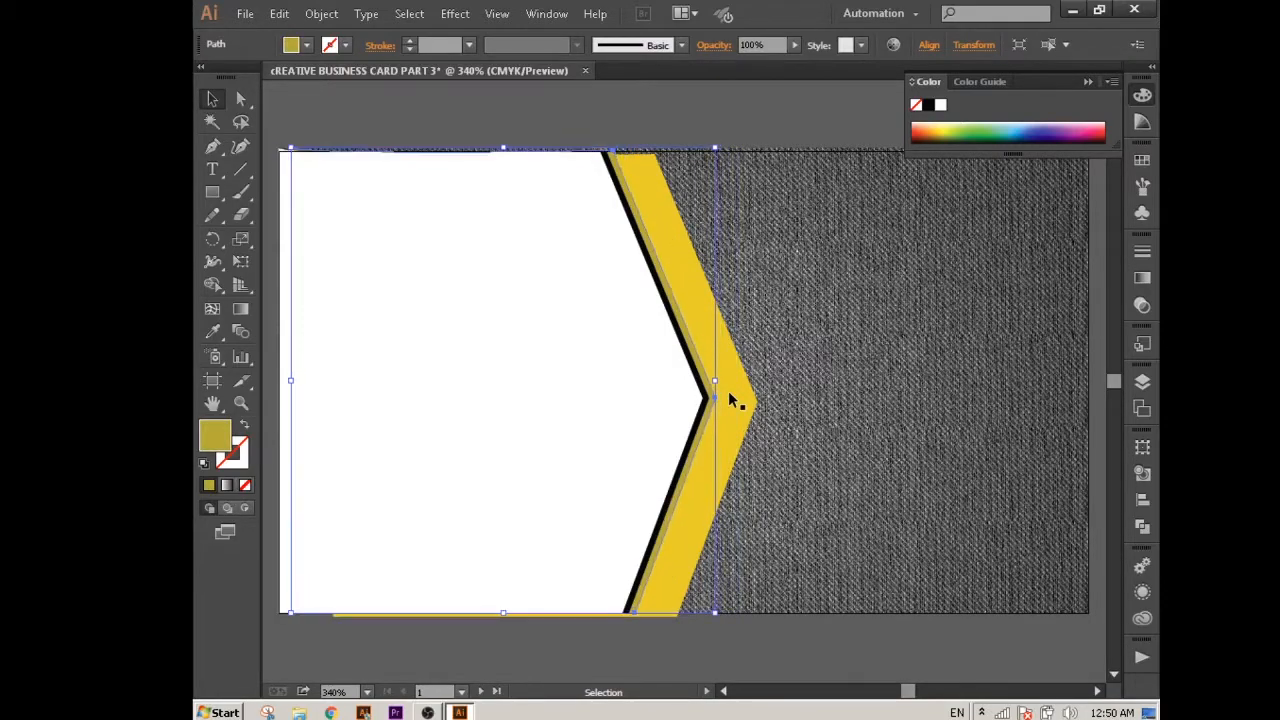
# - Nudge the bright yellow shape left and up to narrow the outermost stripe and line it up with the card's edges
pyautogui.click(728, 391)
pyautogui.press('Left')
pyautogui.press('Left')
pyautogui.press('Left')
pyautogui.press('Left')
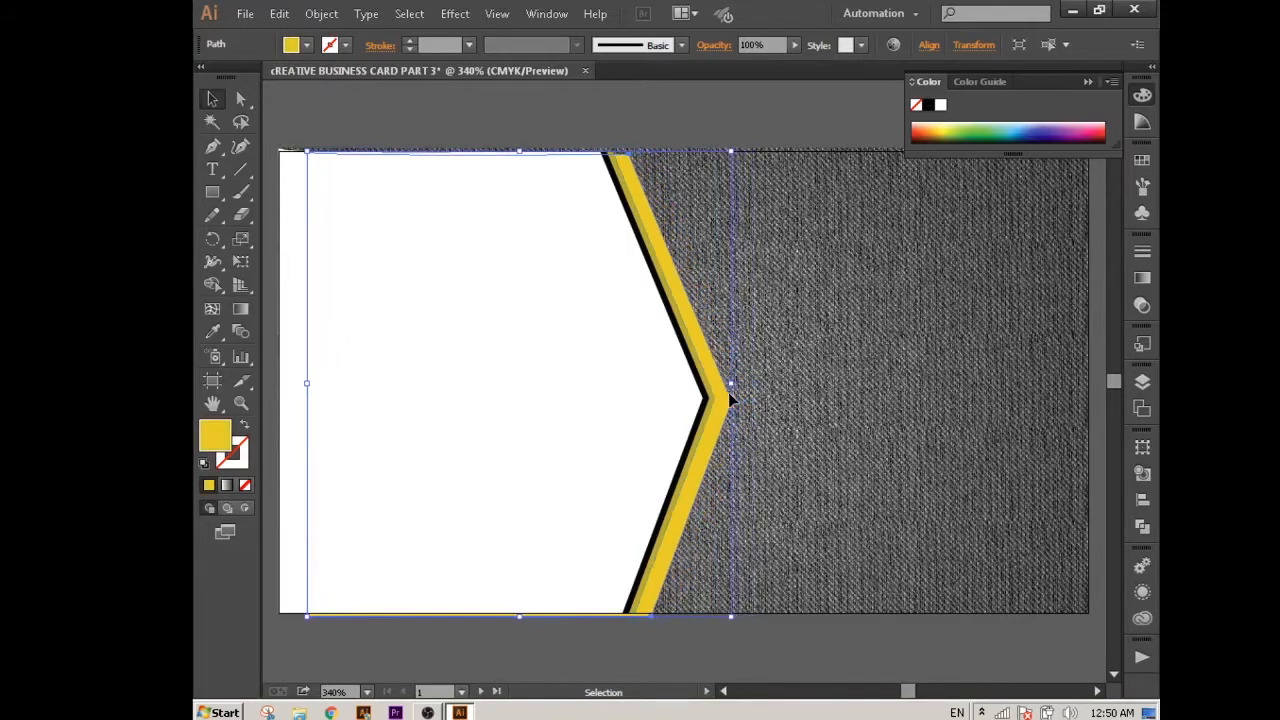
pyautogui.press('Up')
pyautogui.click(678, 142)
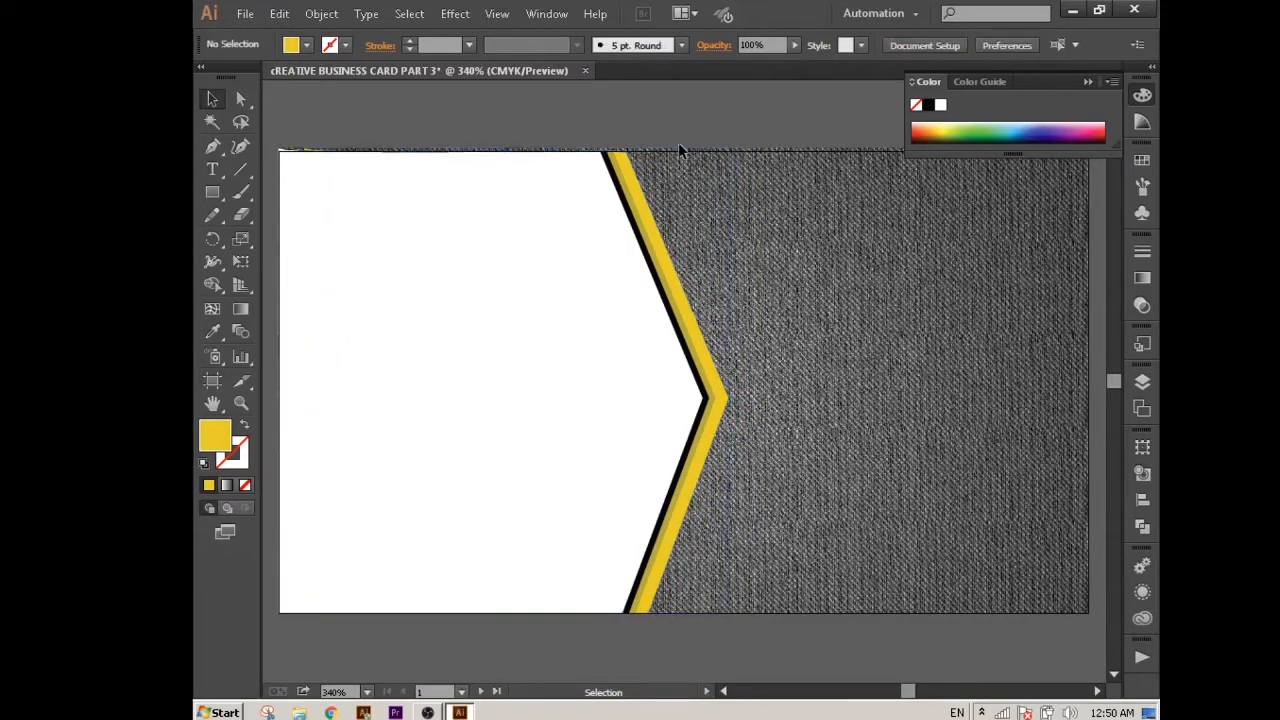
pyautogui.hotkey('ctrl', '1')
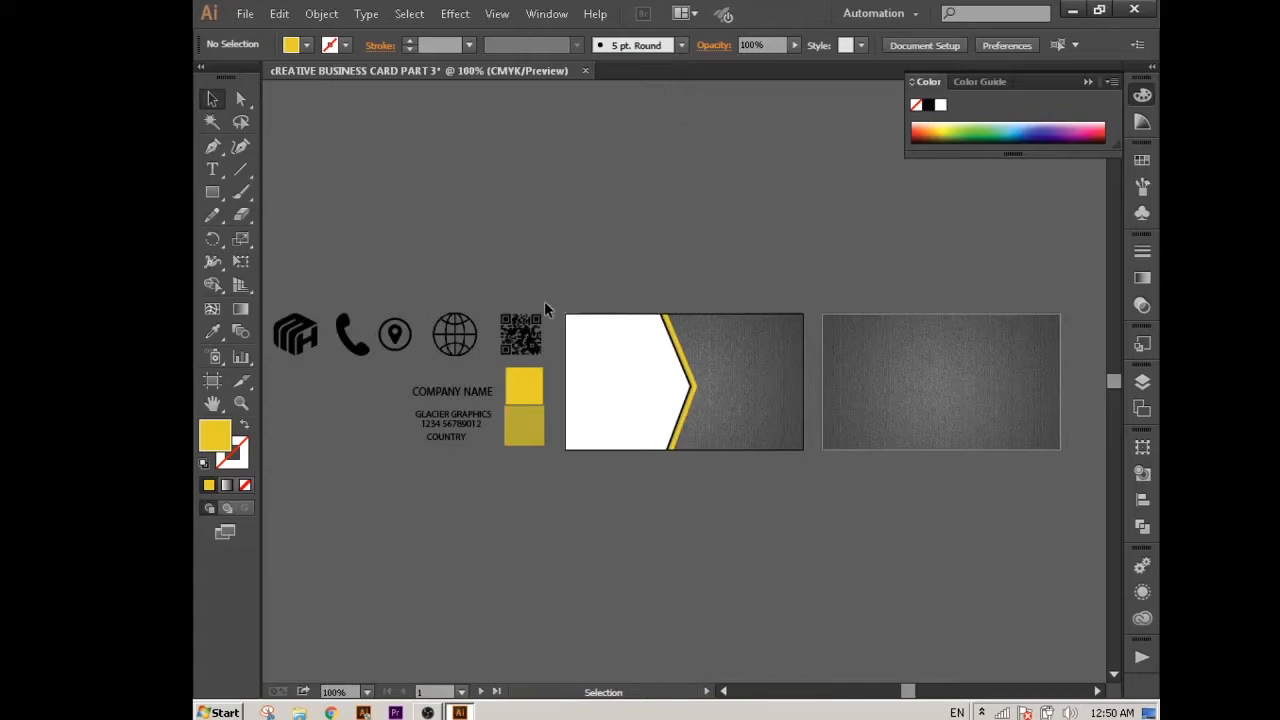
# - Move the COMPANY NAME text onto the front card's dark area and colour it with the bright yellow swatch's fill
pyautogui.click(521, 333)
pyautogui.click(375, 322)
pyautogui.moveTo(452, 399); pyautogui.dragTo(740, 354)
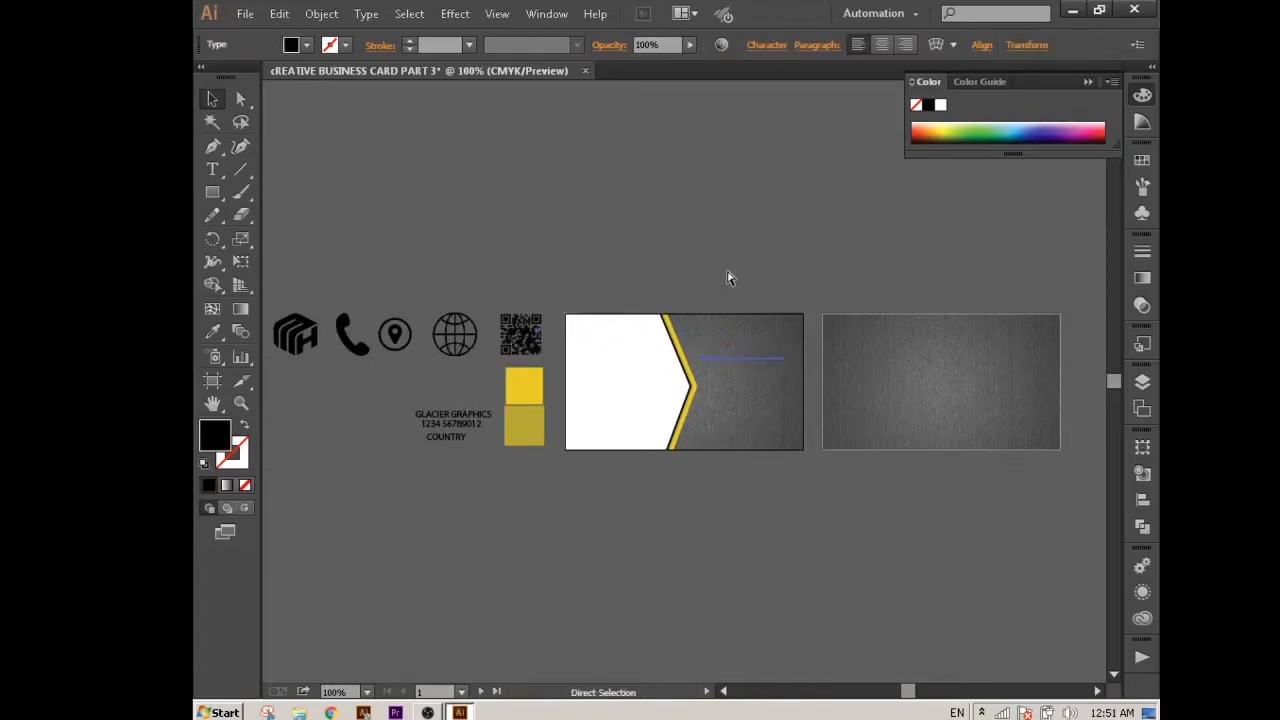
pyautogui.press('i')
pyautogui.click(521, 385)
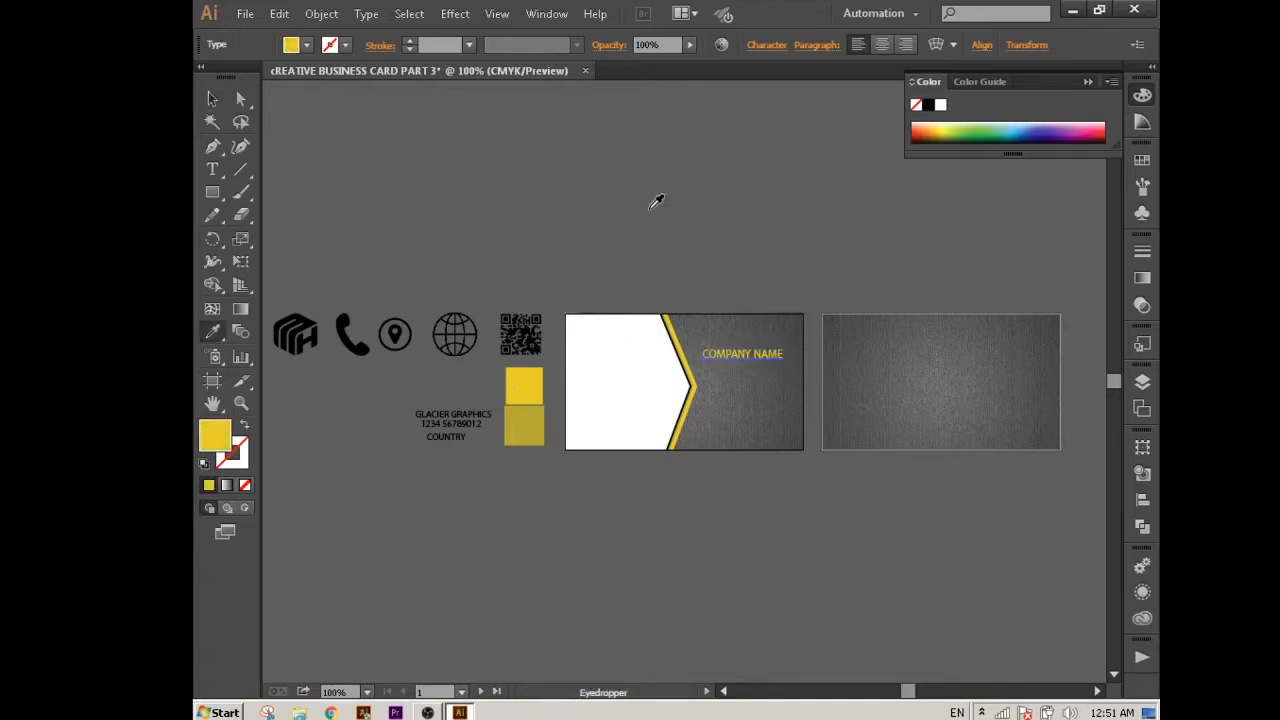
pyautogui.press('v')
pyautogui.click(686, 257)
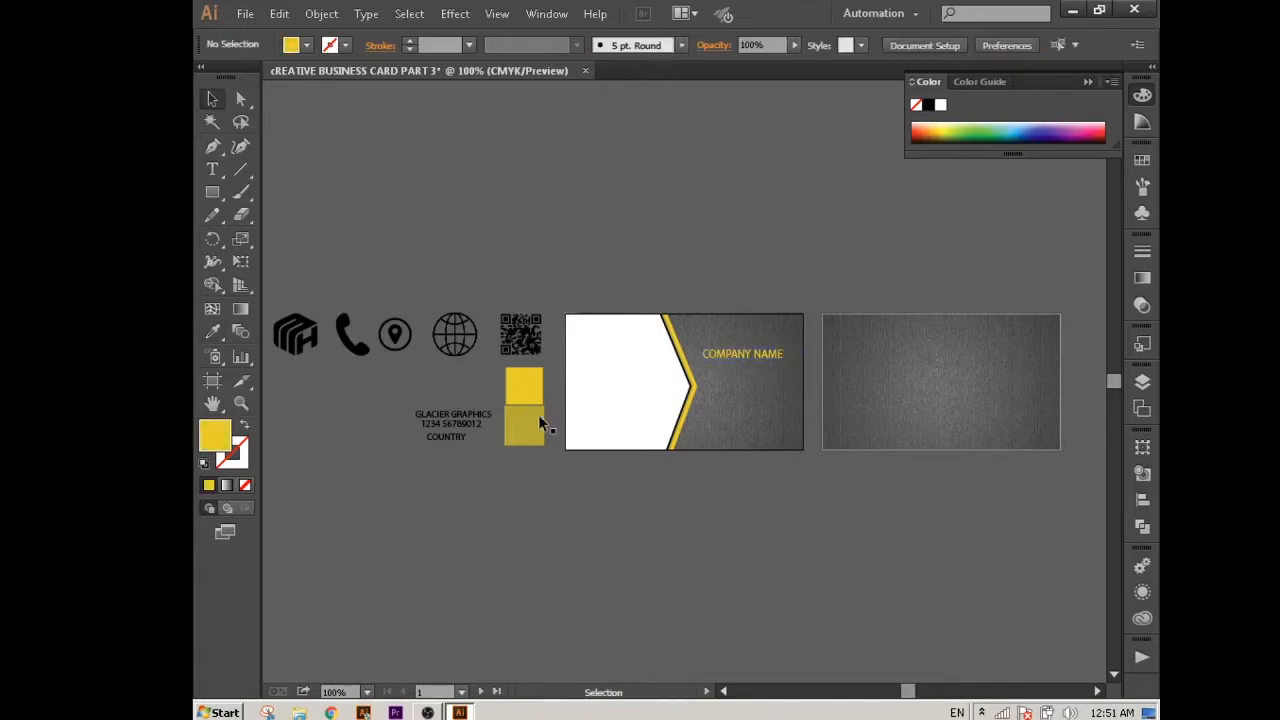
# - Draw a straight horizontal line under COMPANY NAME, from the yellow stripe to the card's right edge
pyautogui.press('p')
pyautogui.click(697, 370)
pyautogui.click(785, 371)
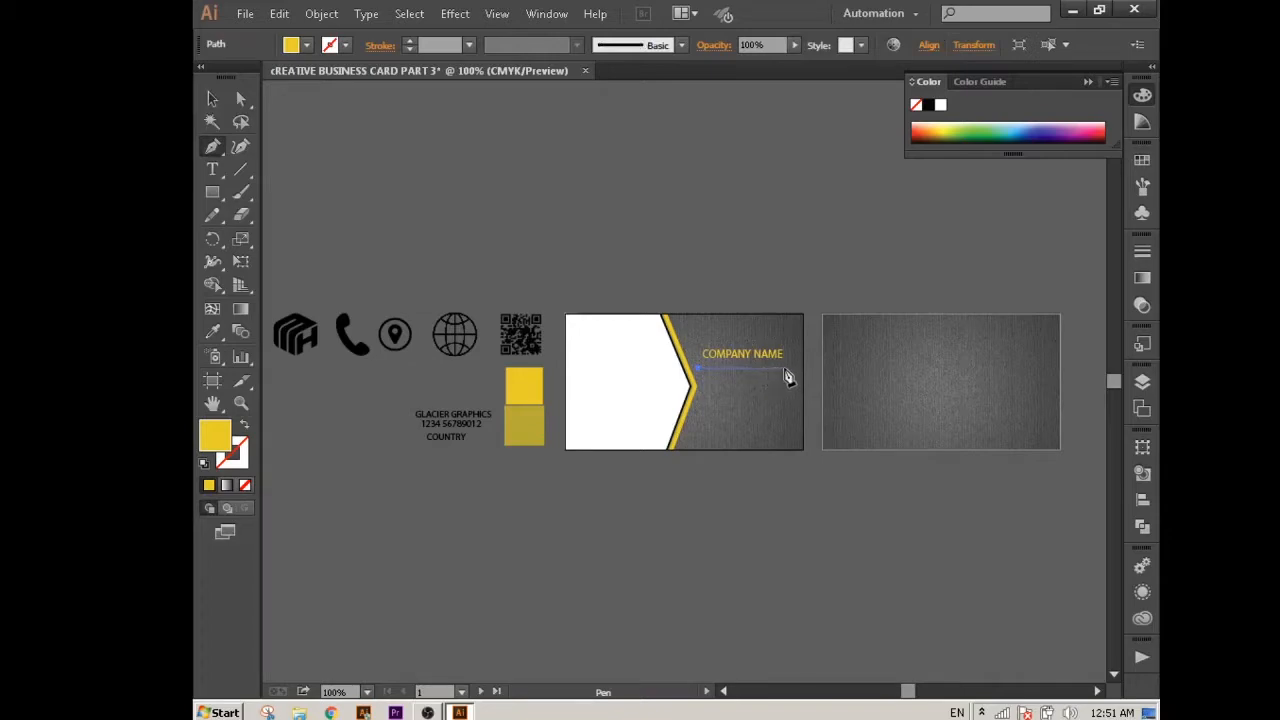
pyautogui.click(799, 371)
pyautogui.click(804, 371)
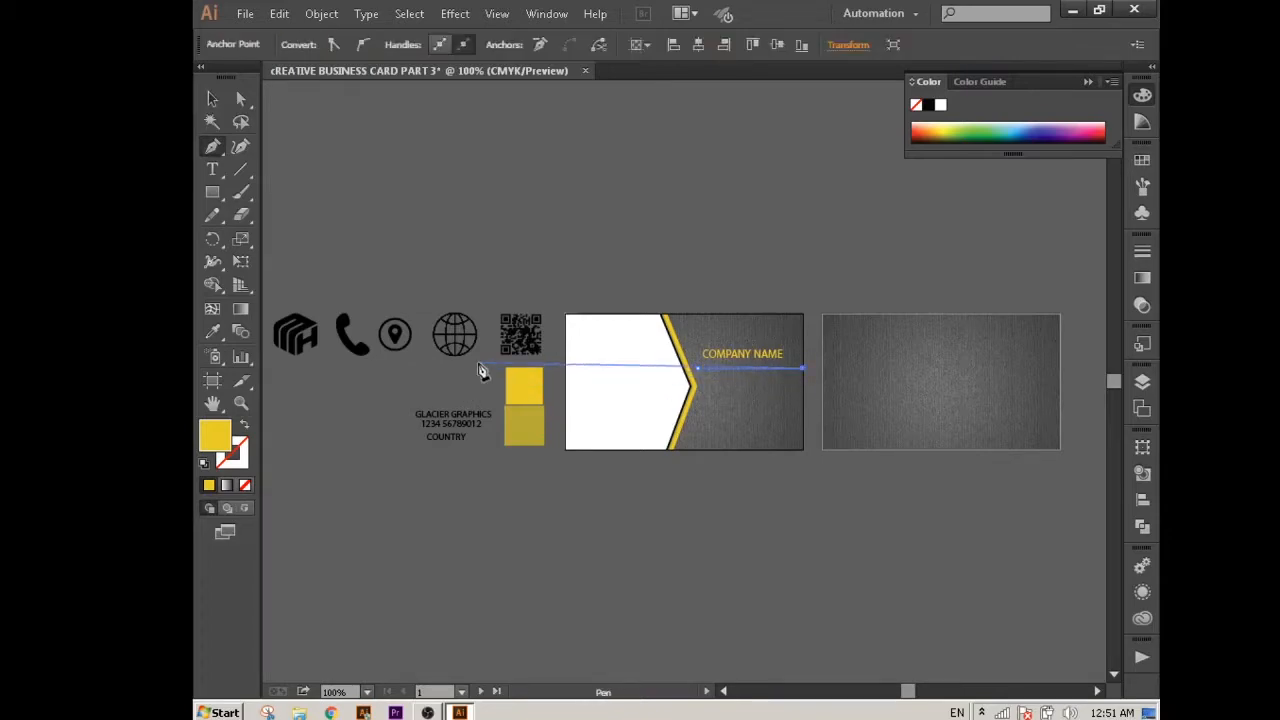
pyautogui.press('v')
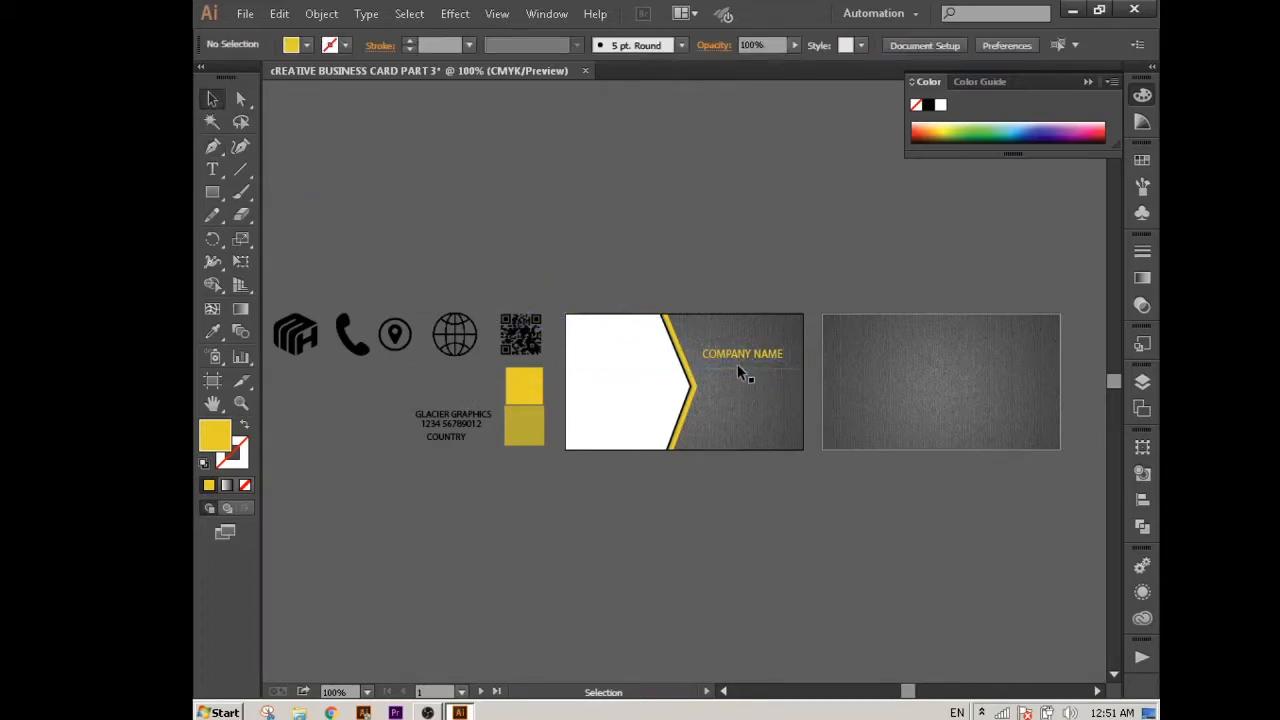
# - Give the line under COMPANY NAME a 1 pt yellow stroke and no fill
pyautogui.click(469, 46)
pyautogui.click(477, 129)
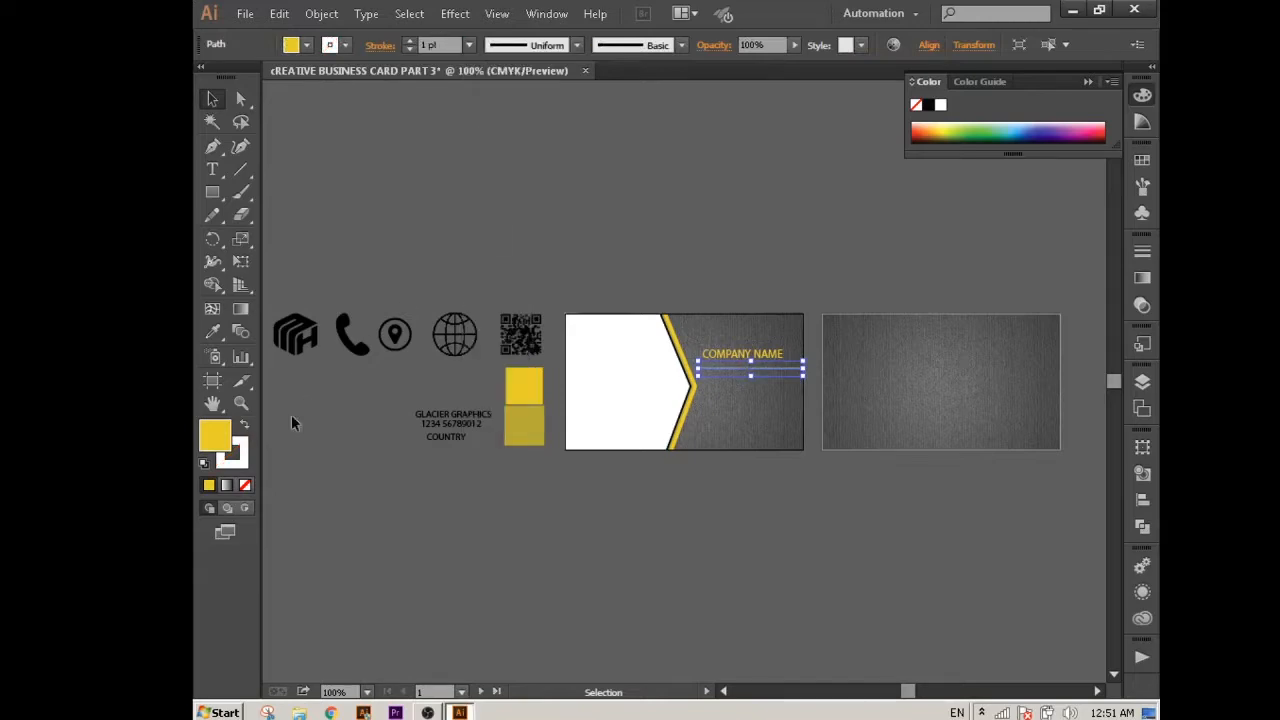
pyautogui.click(244, 426)
pyautogui.click(245, 485)
pyautogui.click(386, 379)
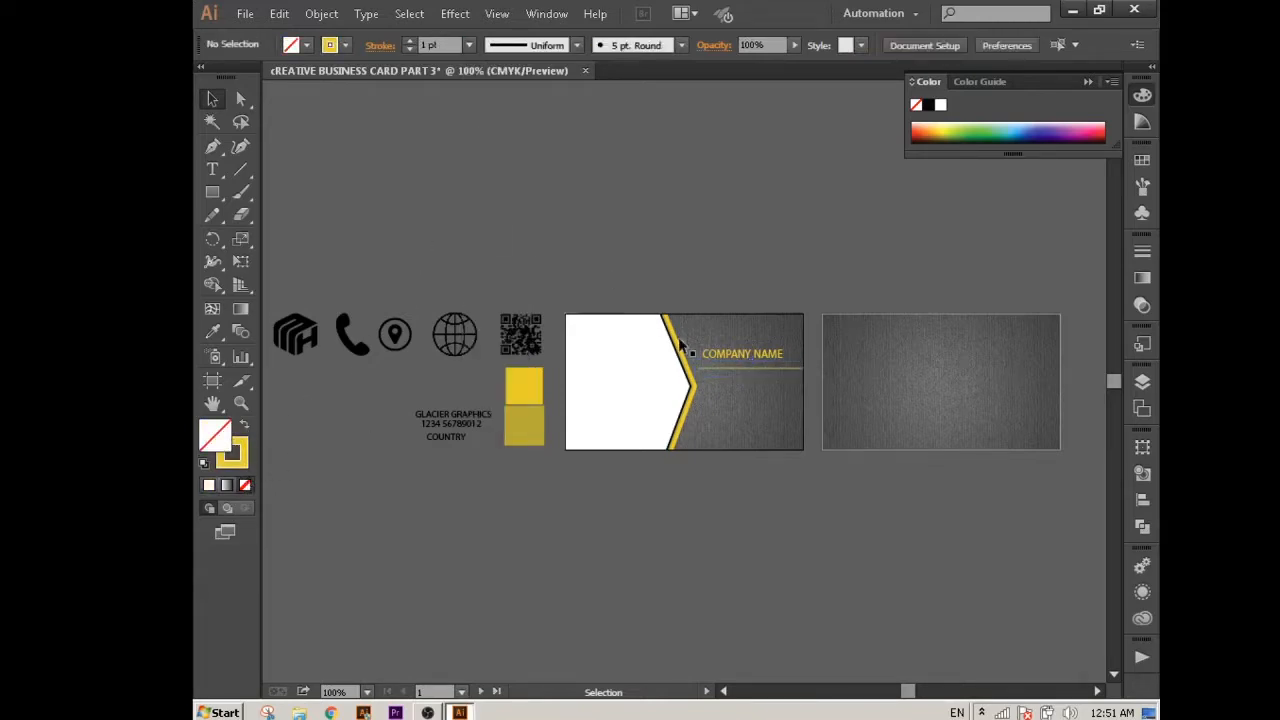
# - Nudge the yellow line up closer to COMPANY NAME and add two evenly spaced copies below it
pyautogui.click(711, 370)
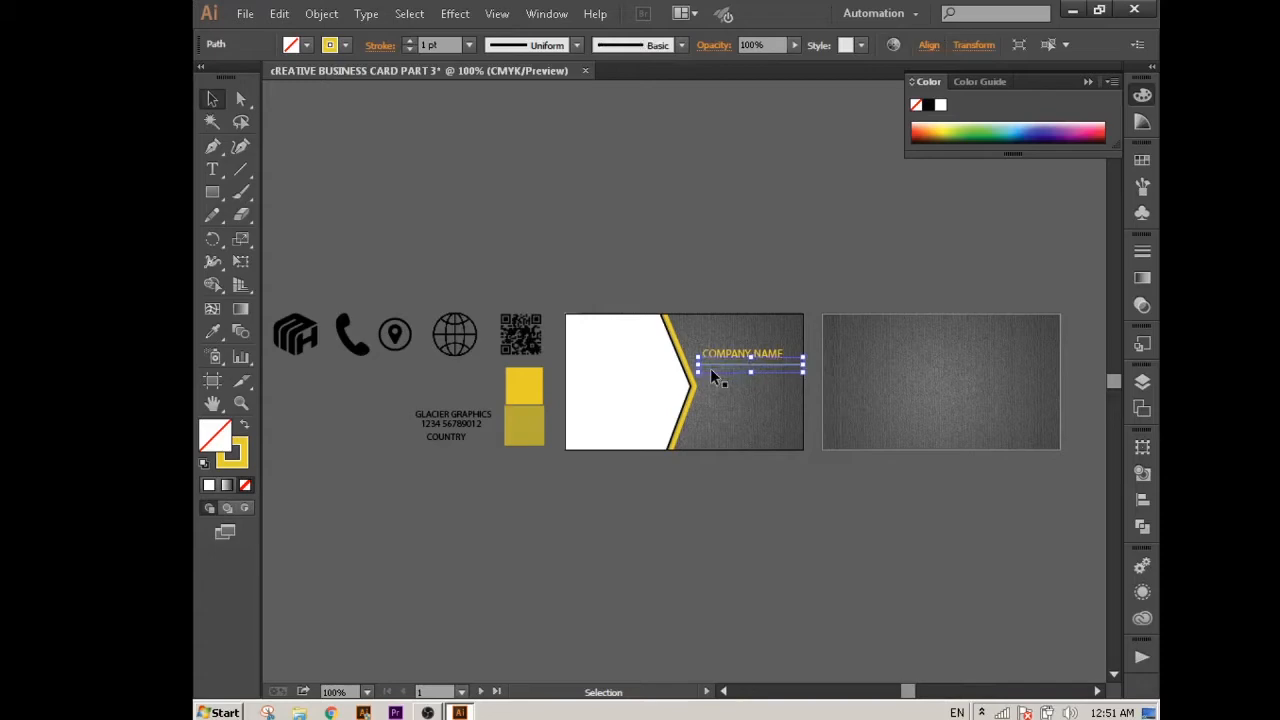
pyautogui.click(712, 300)
pyautogui.moveTo(713, 370); pyautogui.dragTo(718, 408)
pyautogui.hotkey('ctrl', 'd')
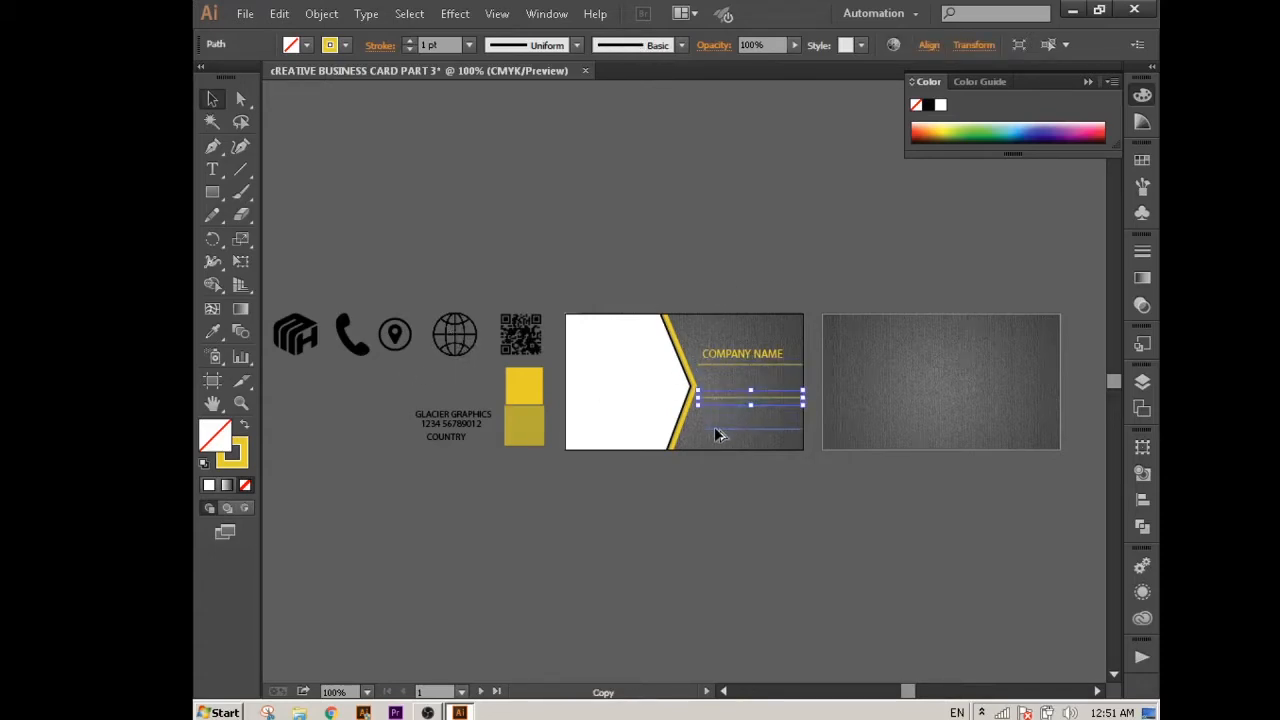
# - Shrink the globe icon and place it between the first and second yellow lines, next to the yellow stripe
pyautogui.click(468, 335)
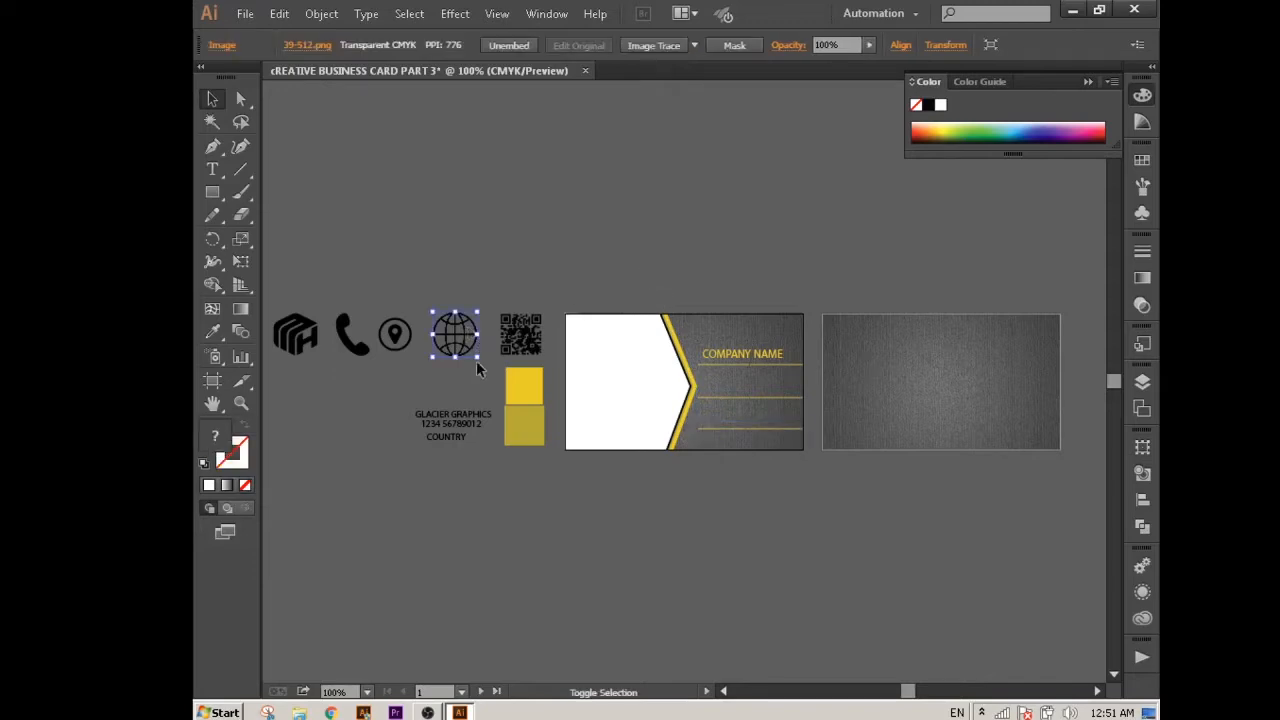
pyautogui.moveTo(478, 360); pyautogui.dragTo(706, 389)
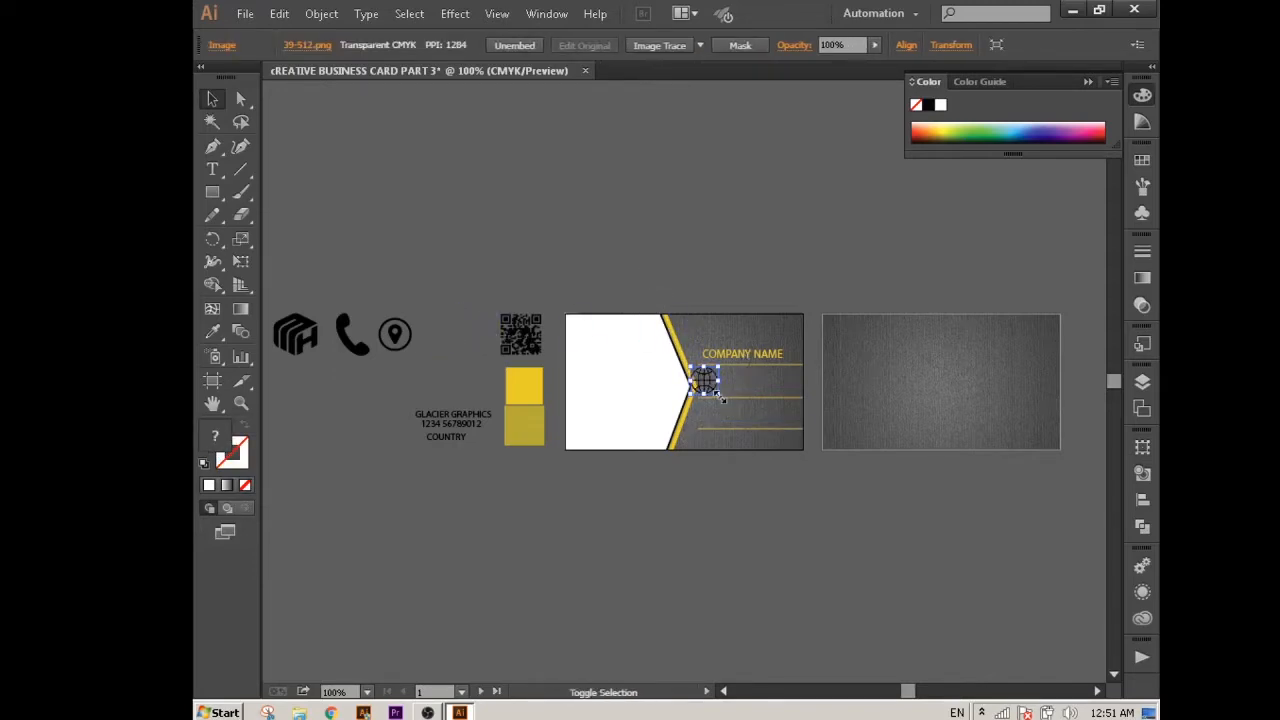
pyautogui.moveTo(719, 393); pyautogui.dragTo(713, 390)
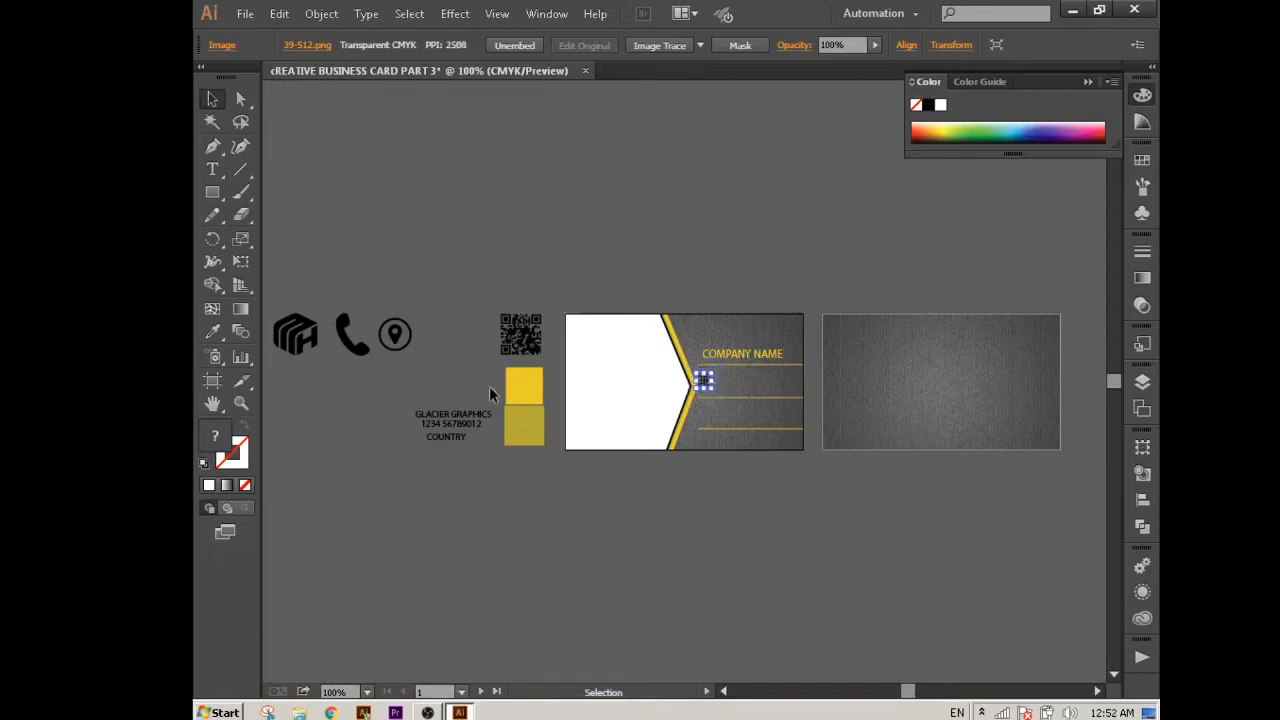
# - Shrink the location pin icon and place it in front of the background between the second and third yellow lines
pyautogui.moveTo(400, 340); pyautogui.dragTo(706, 421)
pyautogui.hotkey('ctrl', 'z')
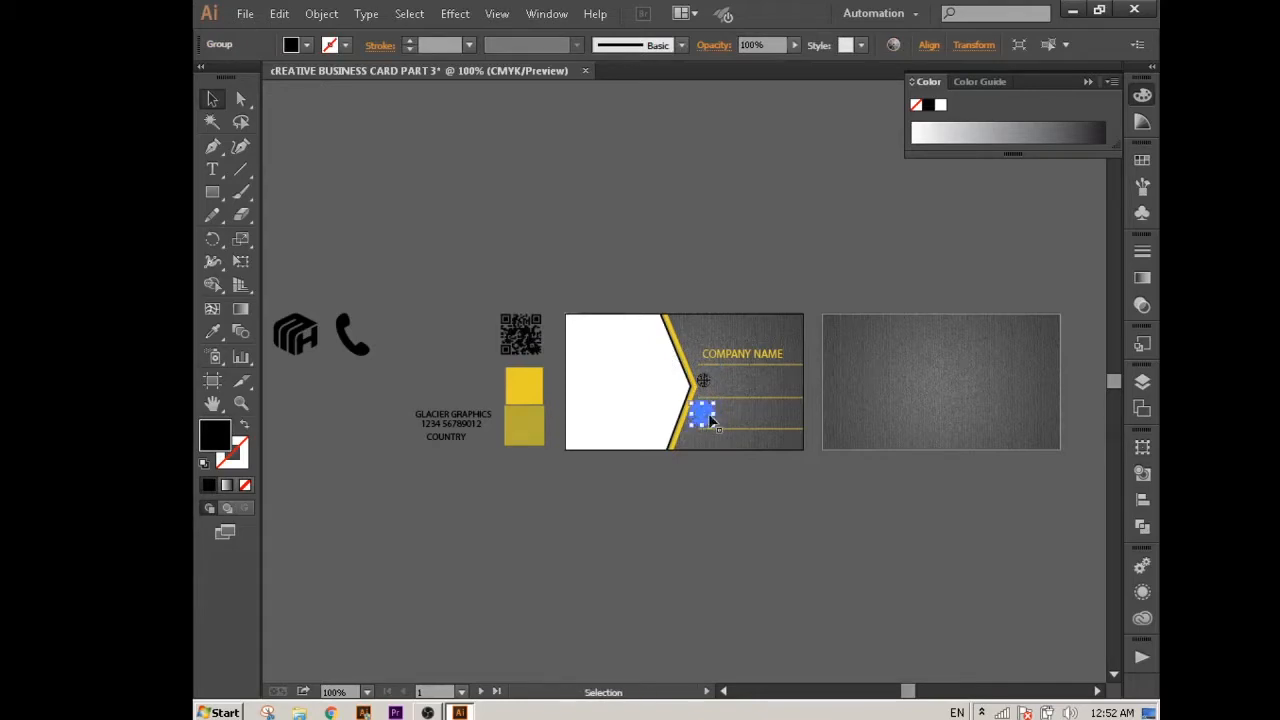
pyautogui.click(727, 511)
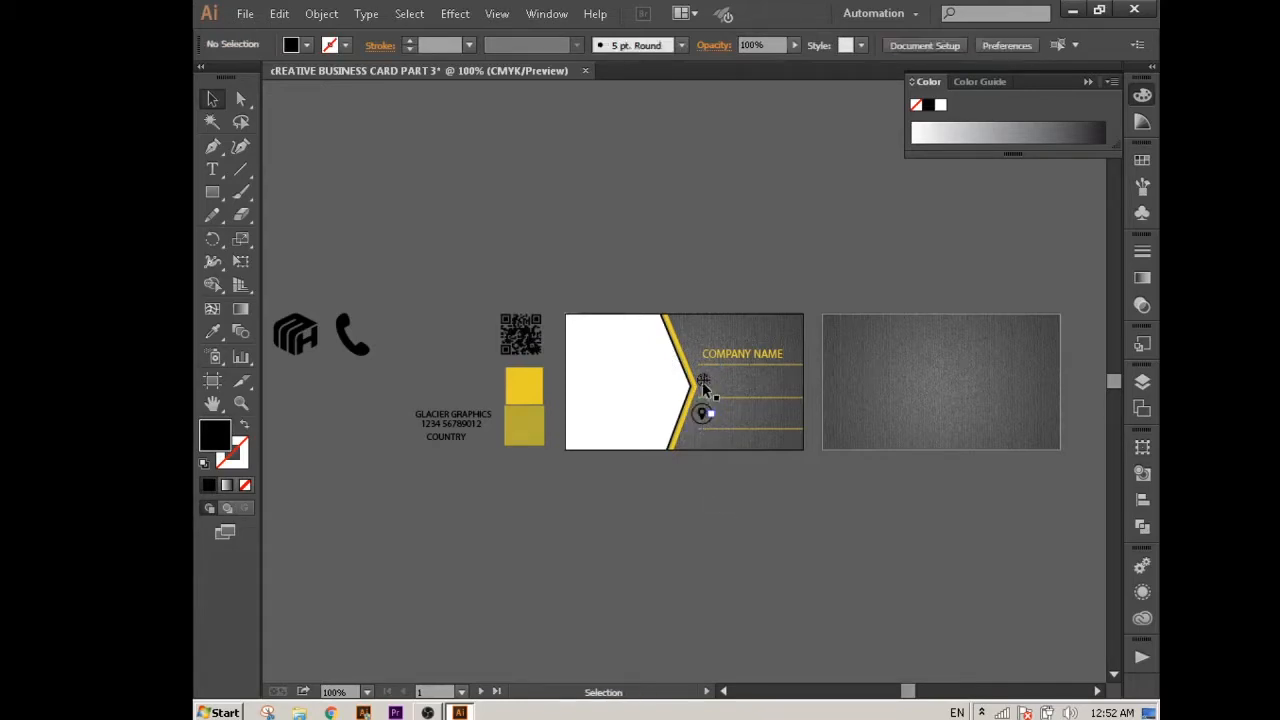
pyautogui.click(704, 413)
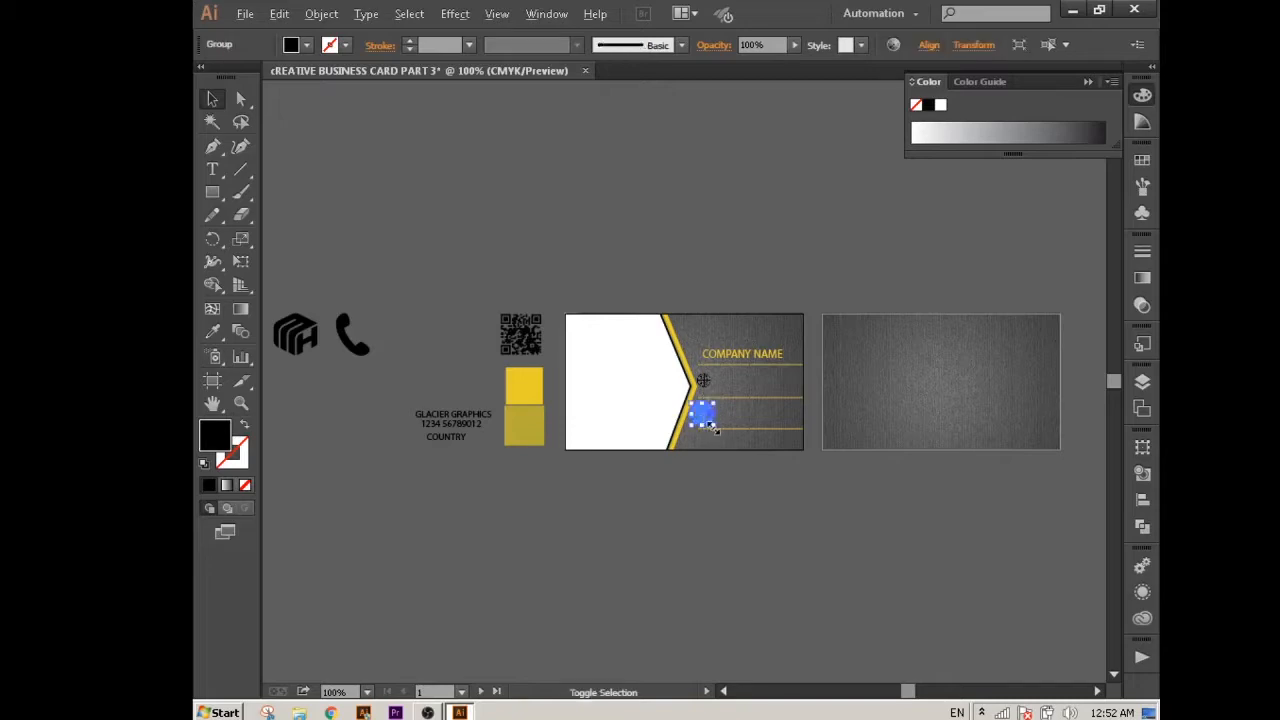
pyautogui.click(727, 511)
# - Shrink the phone icon and place it below the third yellow line, under the location pin
pyautogui.click(363, 349)
pyautogui.keyDown('alt'); pyautogui.keyDown('shift'); pyautogui.moveTo(370, 356); pyautogui.dragTo(645, 391); pyautogui.keyUp('shift'); pyautogui.keyUp('alt')
pyautogui.click(355, 354)
pyautogui.moveTo(700, 443); pyautogui.dragTo(701, 443)
pyautogui.click(714, 484)
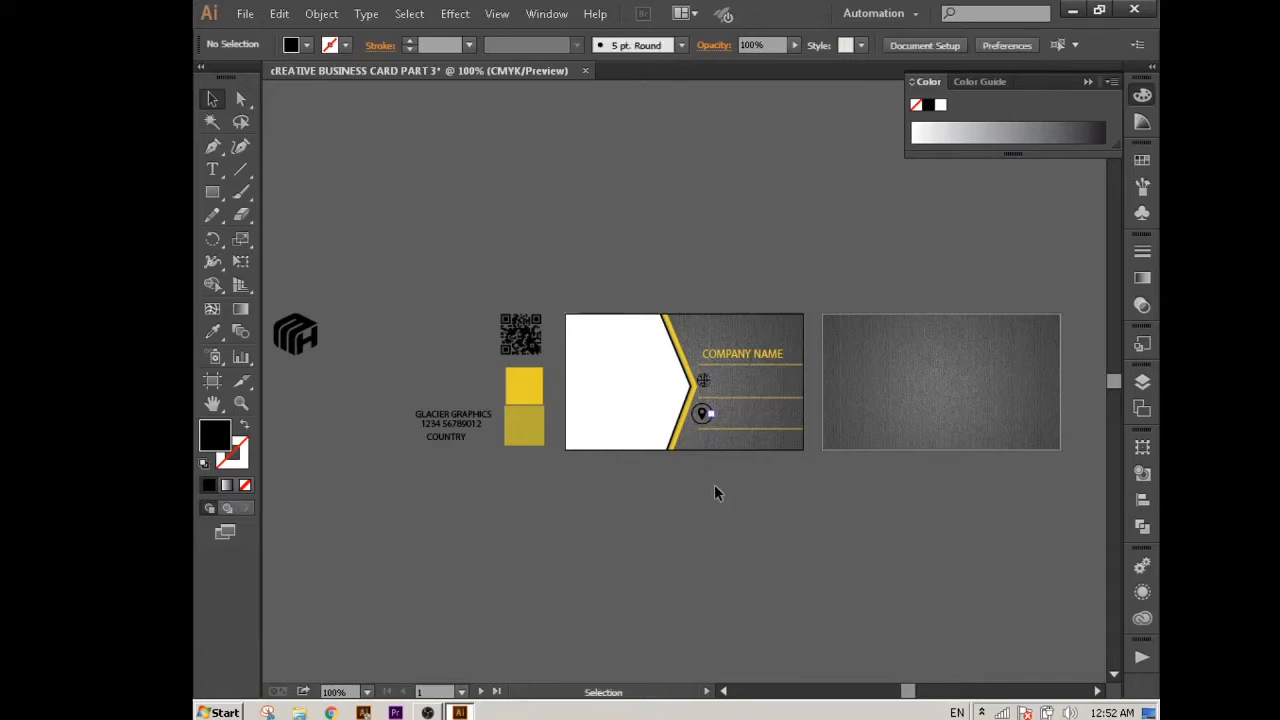
# - Bring the phone icon in front of the card's dark background and shrink the location pin slightly
pyautogui.hotkey('ctrl', 'z')
pyautogui.hotkey('ctrl', 'shift', 'z')
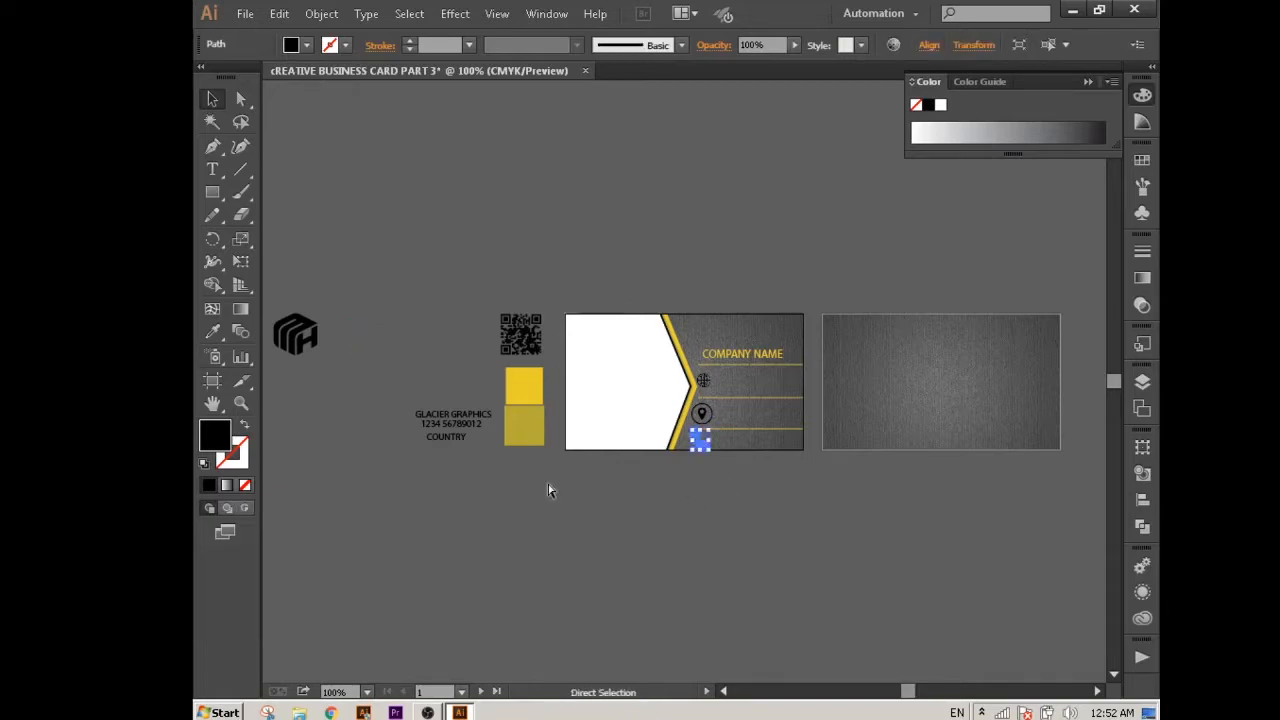
pyautogui.click(518, 496)
pyautogui.click(702, 442)
pyautogui.click(709, 474)
pyautogui.click(711, 426)
pyautogui.moveTo(713, 427); pyautogui.dragTo(711, 425)
pyautogui.click(712, 505)
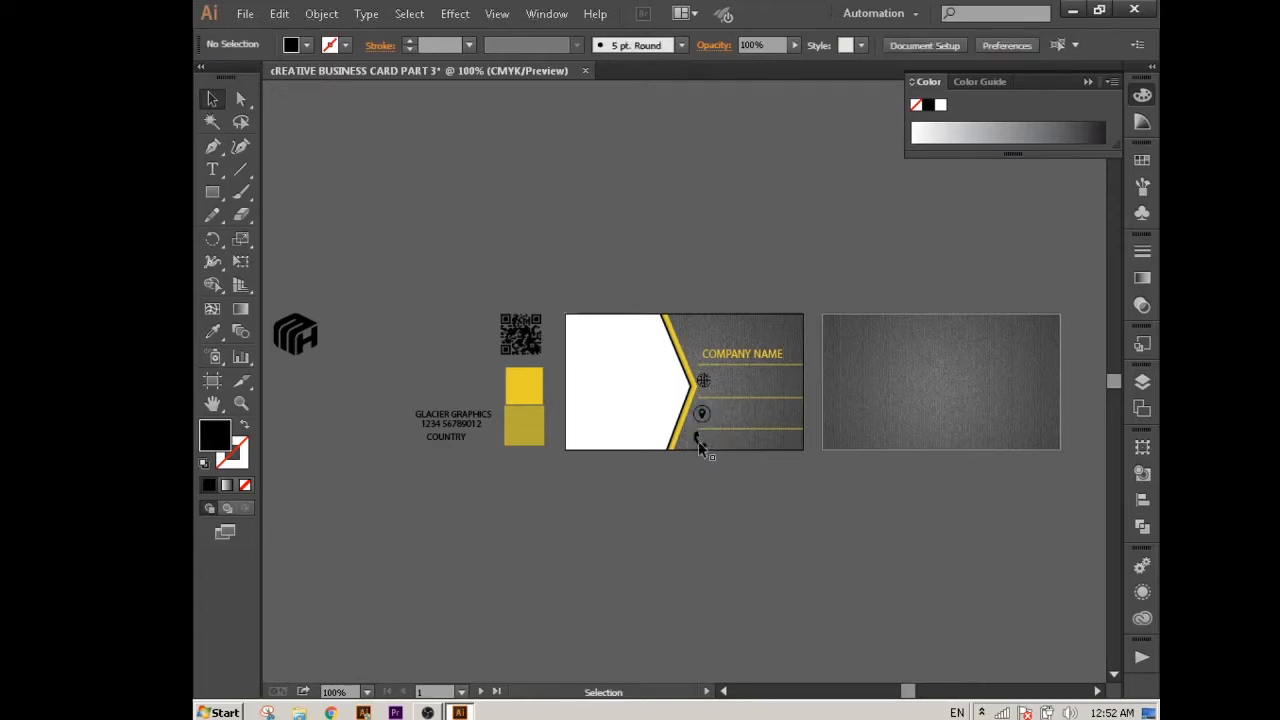
# - Align the phone, location pin and globe icons with each other on their horizontal centres
pyautogui.click(701, 442)
pyautogui.keyDown('shift'); pyautogui.click(701, 412); pyautogui.keyUp('shift')
pyautogui.keyDown('shift'); pyautogui.click(703, 383); pyautogui.keyUp('shift')
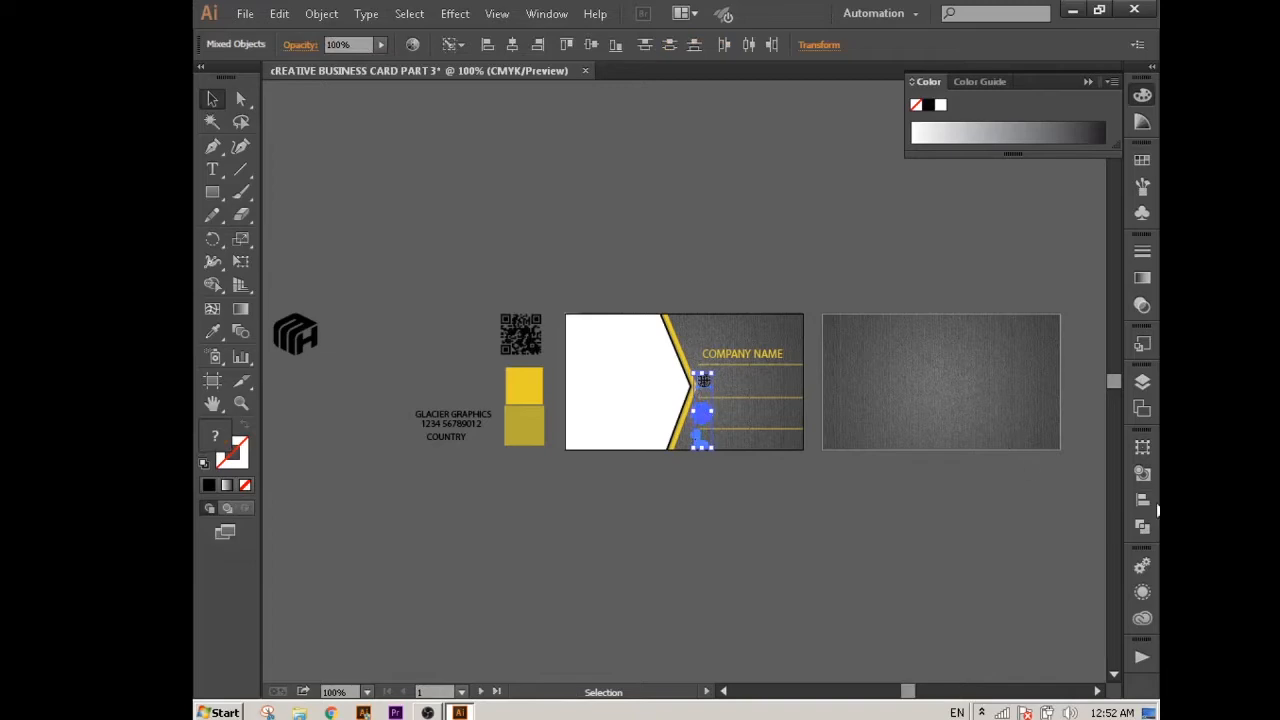
pyautogui.click(1143, 500)
pyautogui.click(957, 478)
pyautogui.click(760, 634)
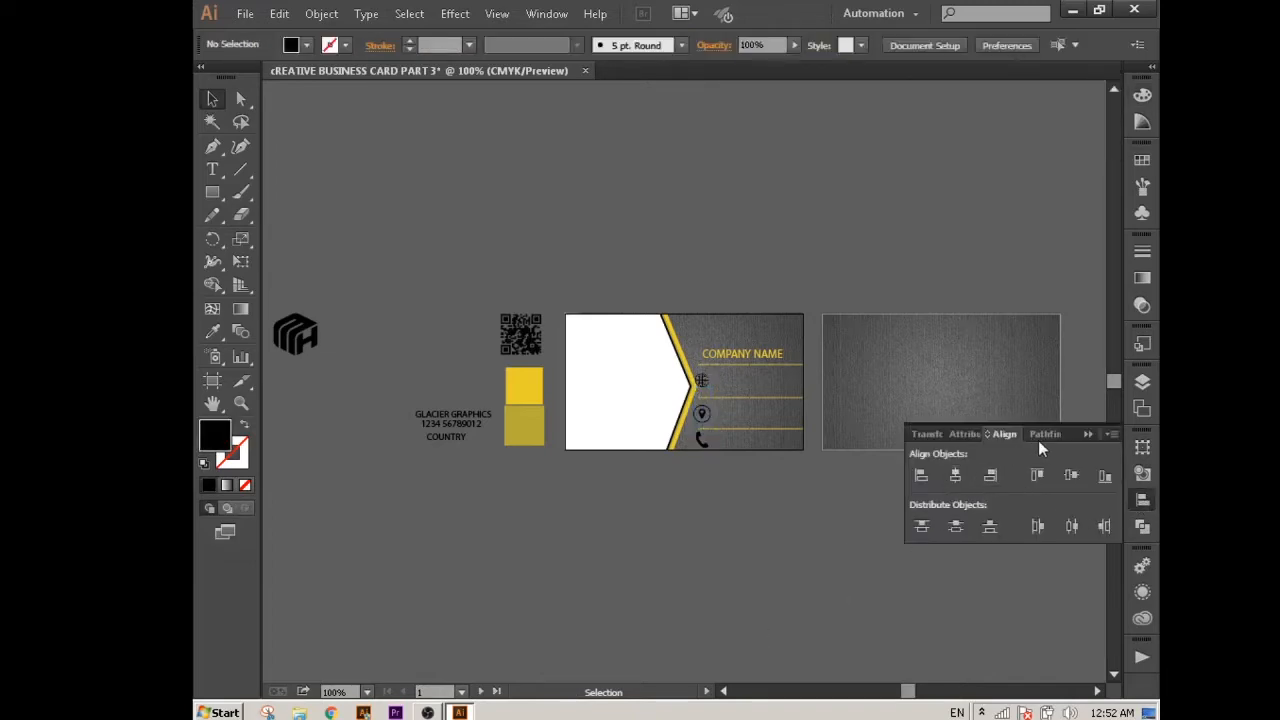
# - Nudge the three contact icons slightly right, clear of the yellow stripe
pyautogui.click(701, 381)
pyautogui.keyDown('shift'); pyautogui.click(701, 413); pyautogui.keyUp('shift')
pyautogui.keyDown('shift'); pyautogui.click(702, 442); pyautogui.keyUp('shift')
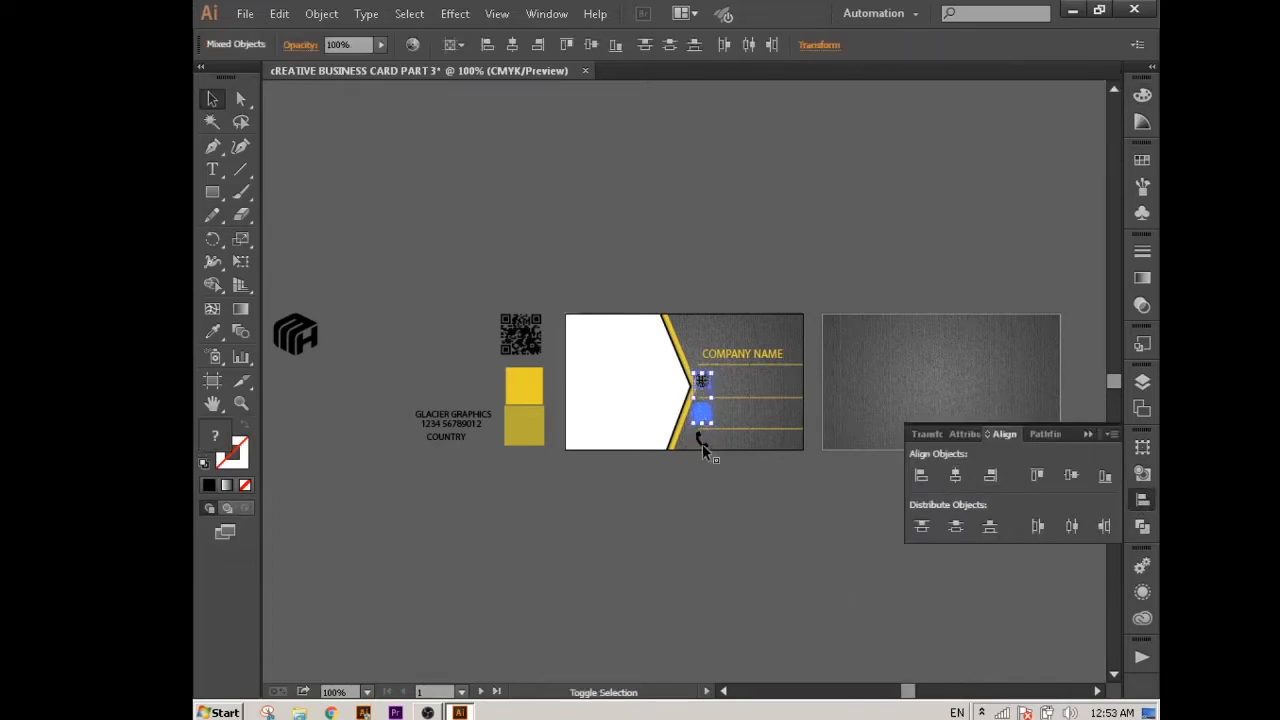
pyautogui.click(779, 505)
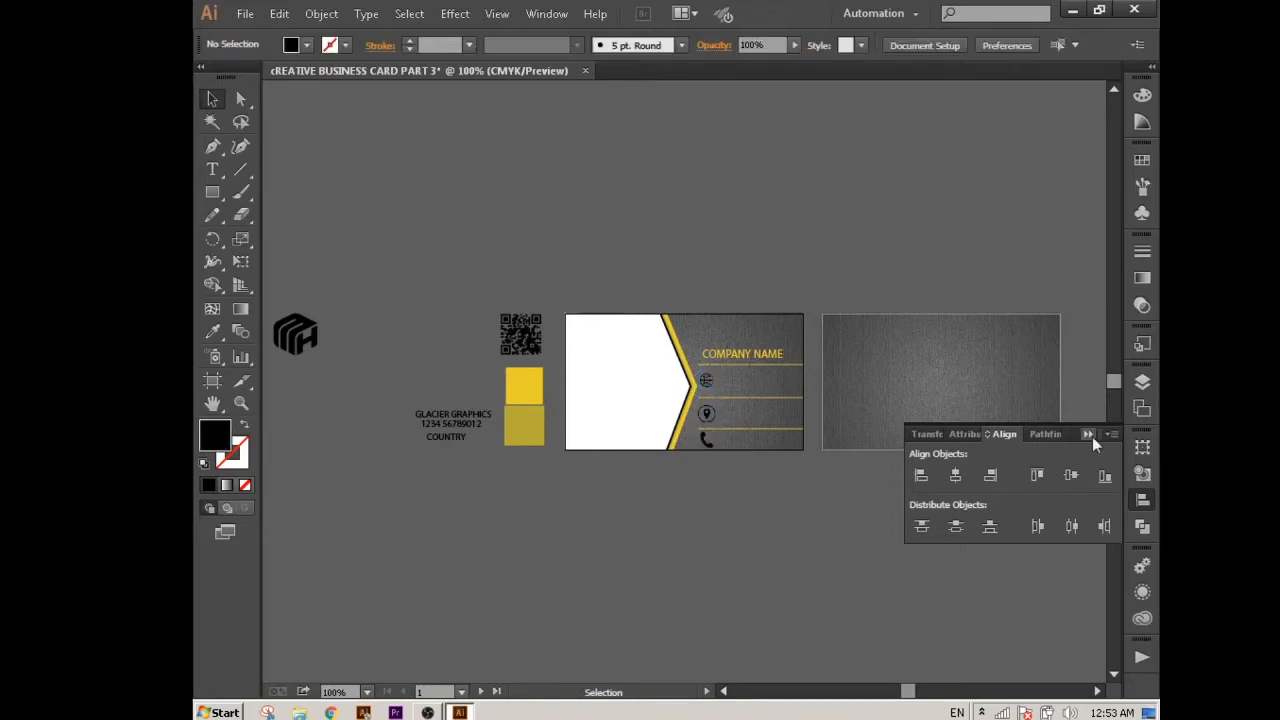
pyautogui.click(1089, 434)
# - Place the GLACIER GRAPHICS, number and COUNTRY texts beside the globe, location pin and phone icons respectively
pyautogui.click(469, 420)
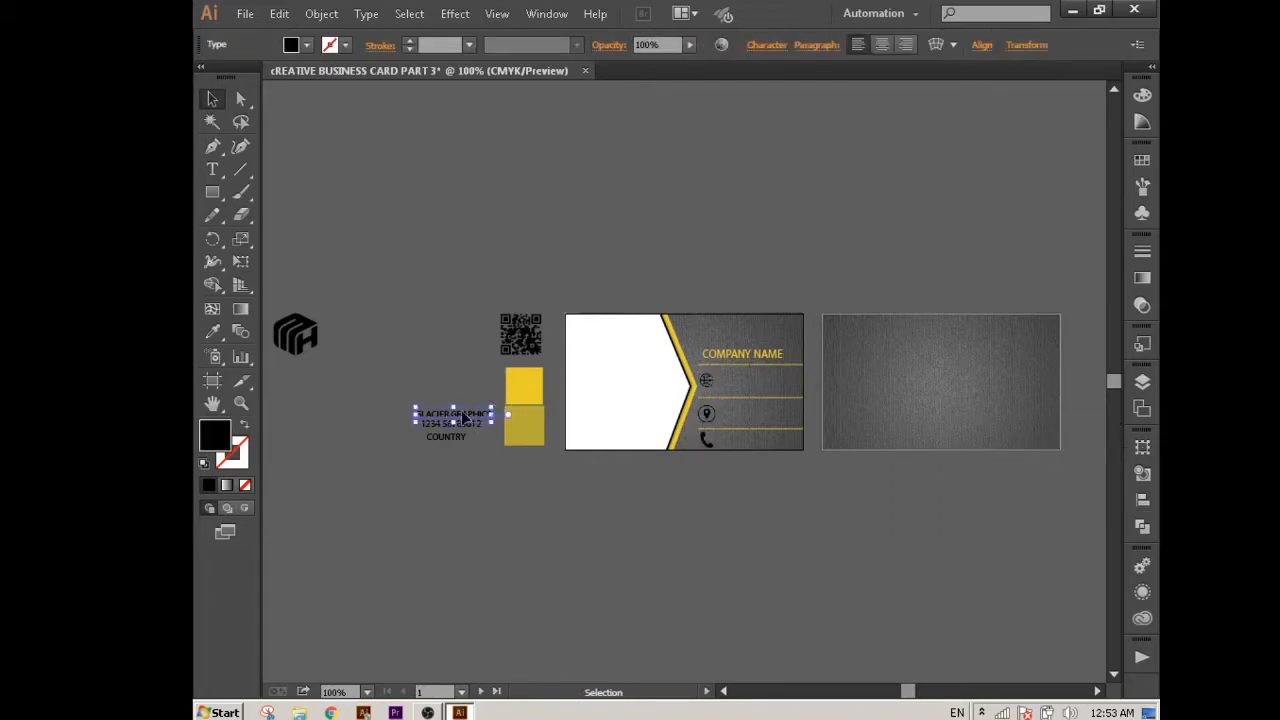
pyautogui.moveTo(463, 417); pyautogui.dragTo(764, 376)
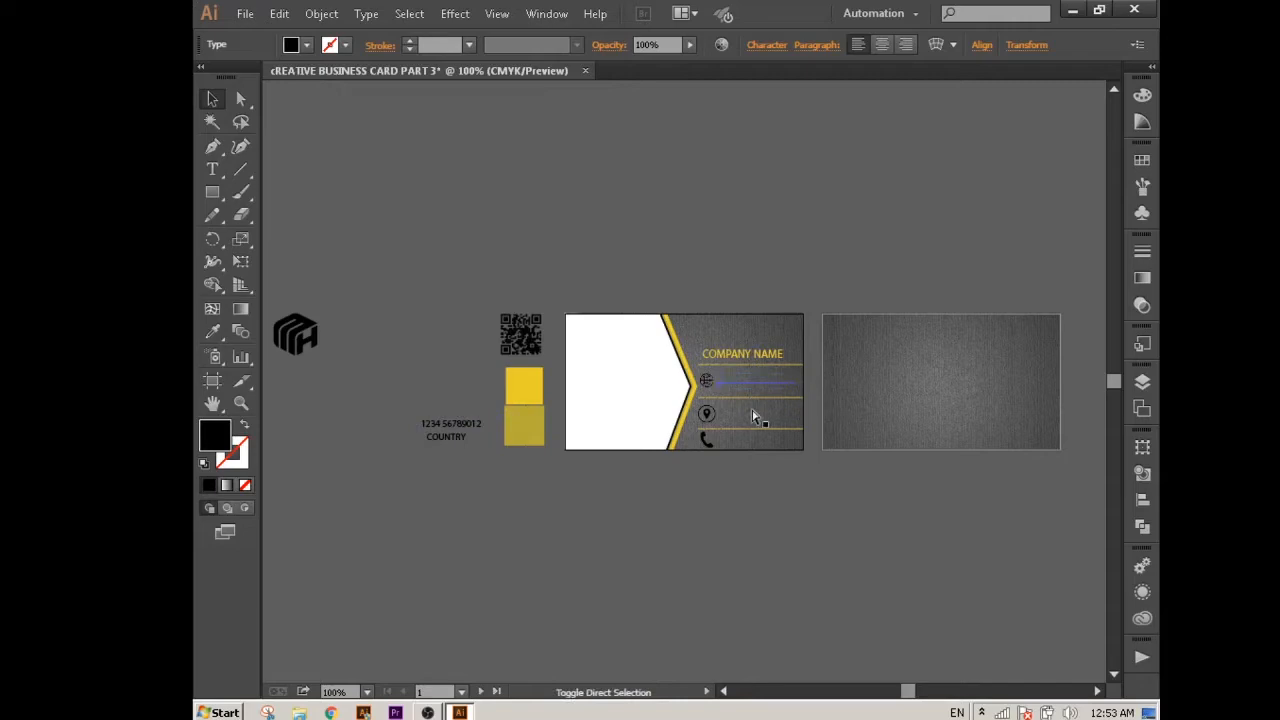
pyautogui.moveTo(472, 428); pyautogui.dragTo(769, 425)
pyautogui.moveTo(446, 437); pyautogui.dragTo(752, 440)
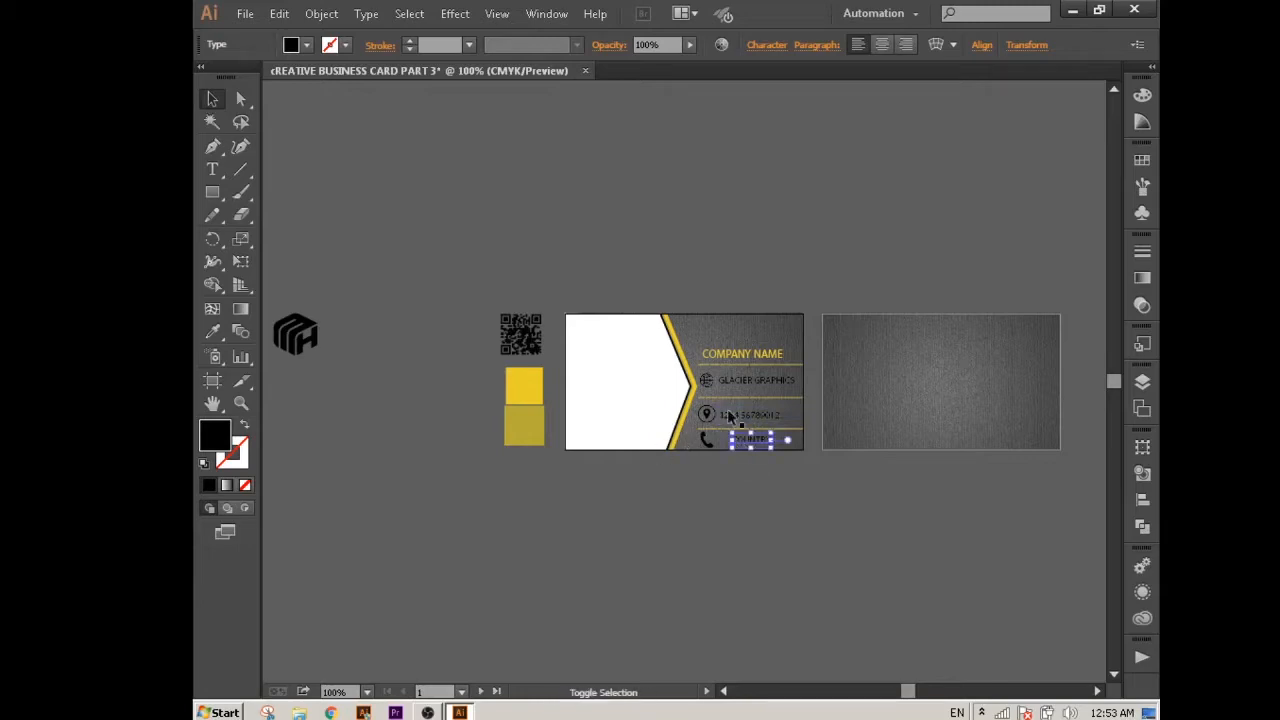
# - Align the three contact texts with each other on their horizontal centres
pyautogui.keyDown('shift'); pyautogui.click(755, 414); pyautogui.keyUp('shift')
pyautogui.keyDown('shift'); pyautogui.click(756, 391); pyautogui.keyUp('shift')
pyautogui.keyDown('shift'); pyautogui.click(756, 391); pyautogui.keyUp('shift')
pyautogui.keyDown('shift'); pyautogui.click(756, 383); pyautogui.keyUp('shift')
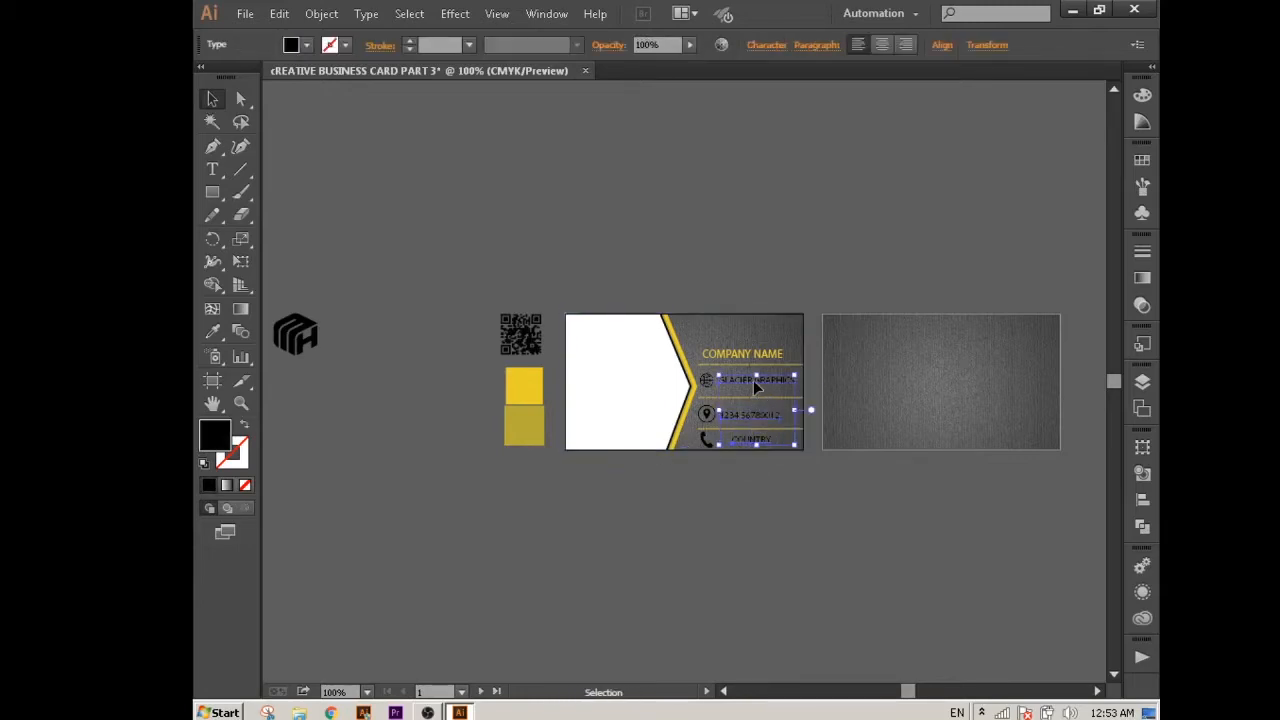
pyautogui.click(1142, 499)
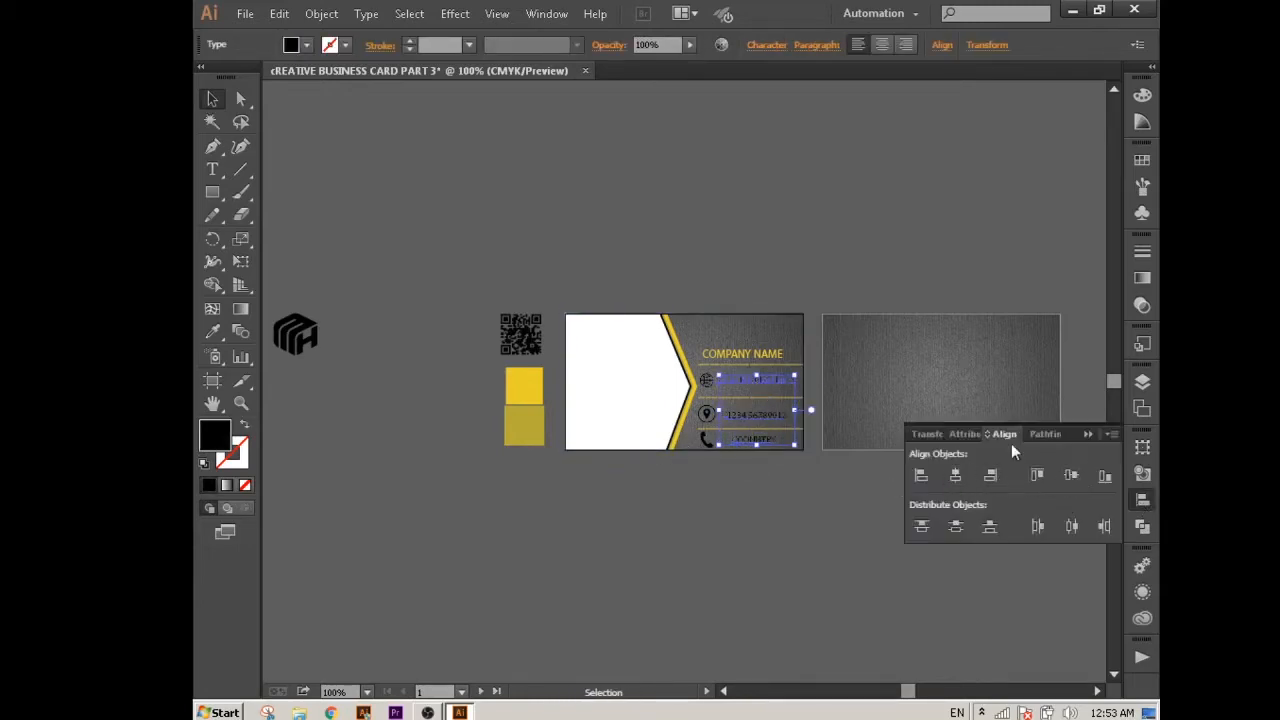
pyautogui.click(1087, 436)
pyautogui.click(773, 508)
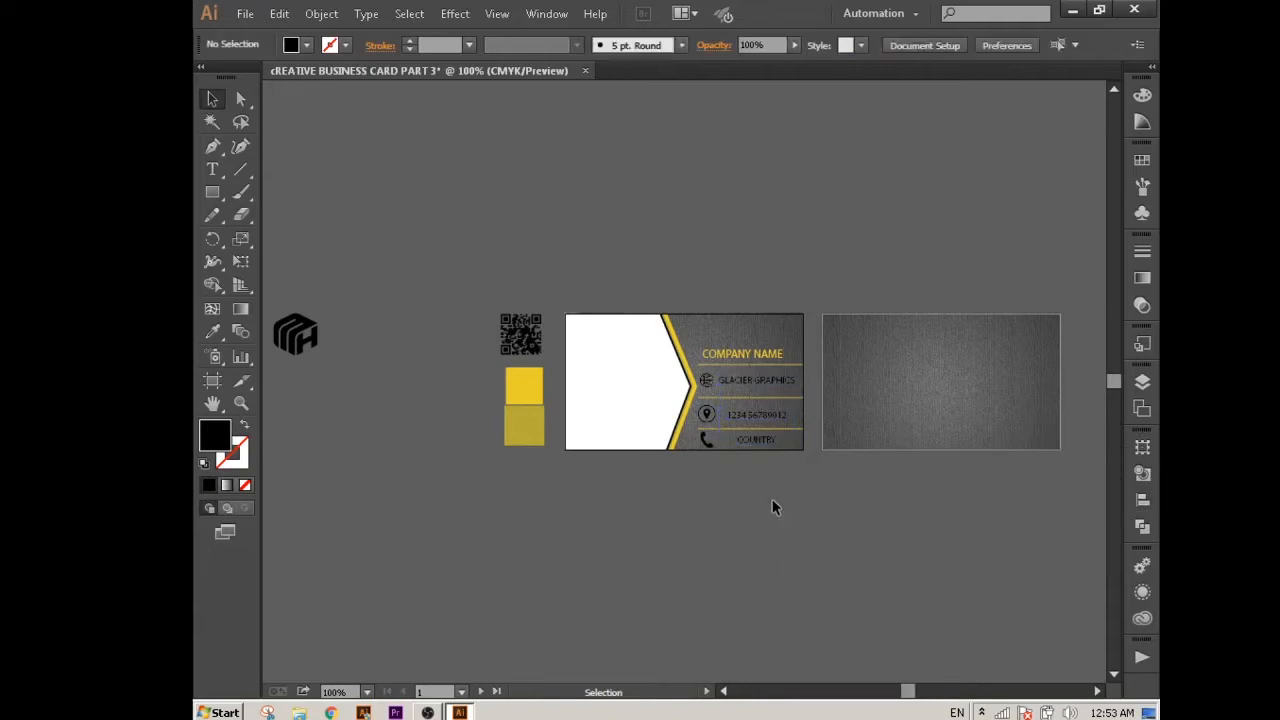
# - Colour the phone, location pin and globe icons with the bright yellow swatch's fill and no stroke
pyautogui.click(706, 439)
pyautogui.keyDown('shift'); pyautogui.click(706, 413); pyautogui.keyUp('shift')
pyautogui.keyDown('shift'); pyautogui.click(706, 380); pyautogui.keyUp('shift')
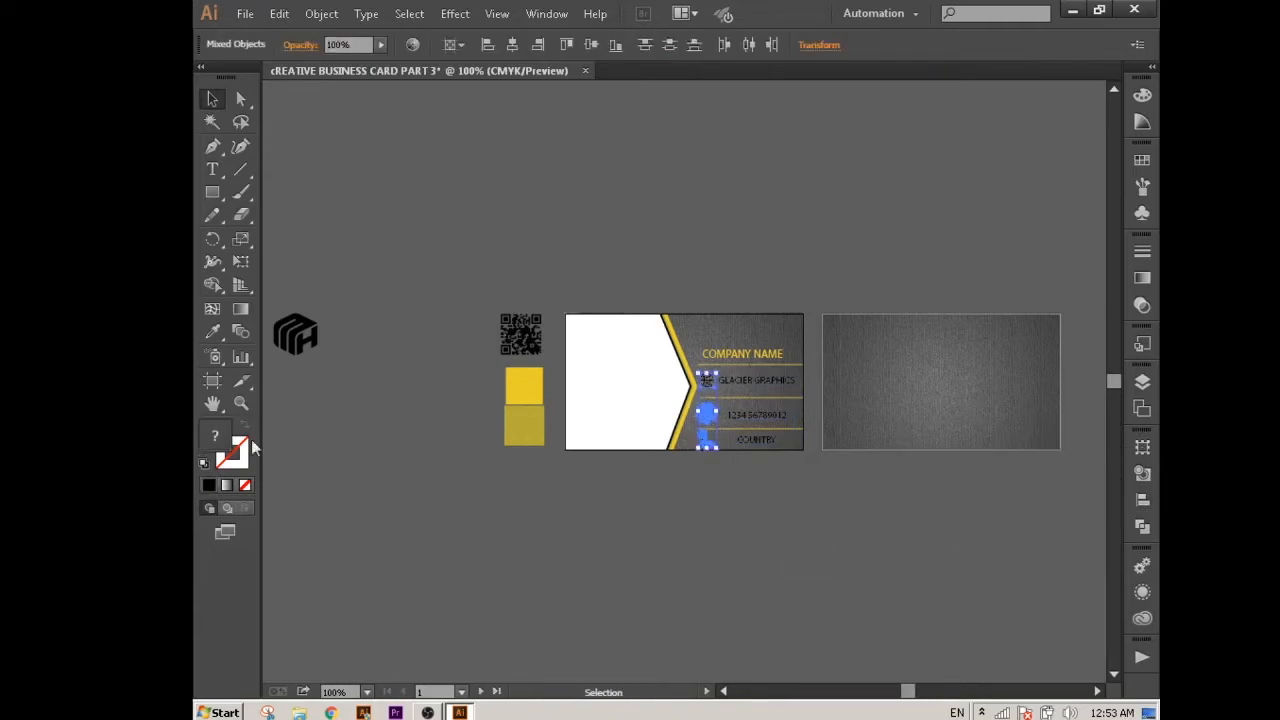
pyautogui.click(204, 463)
pyautogui.click(239, 462)
pyautogui.click(245, 485)
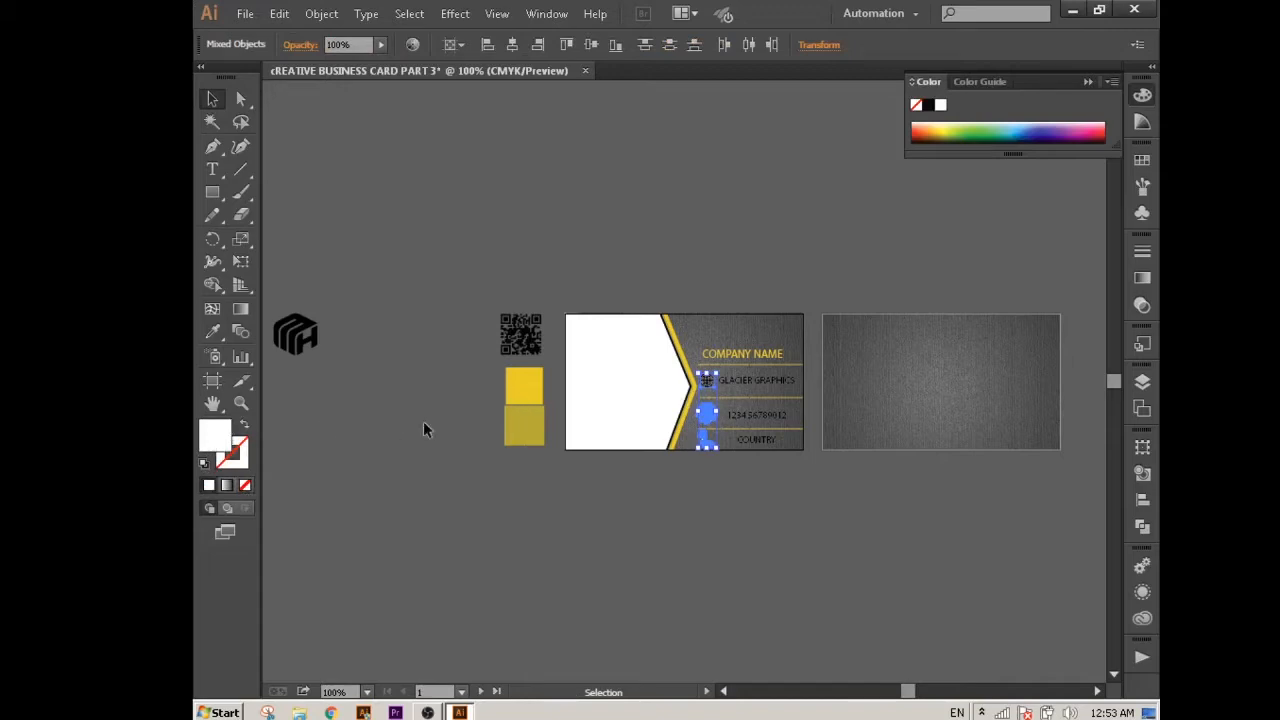
pyautogui.press('i')
pyautogui.click(519, 385)
pyautogui.press('v')
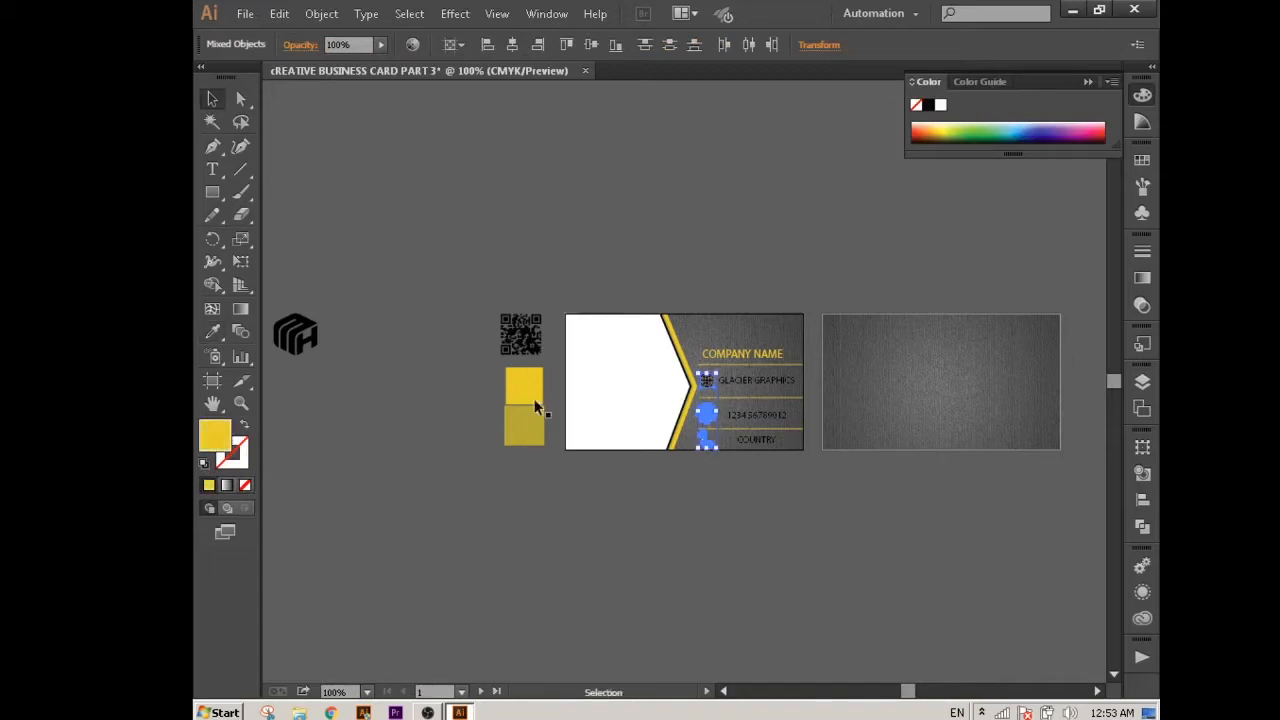
pyautogui.click(555, 410)
# - Move the globe image above the front card, enlarge it and convert it with Image Trace
pyautogui.click(705, 380)
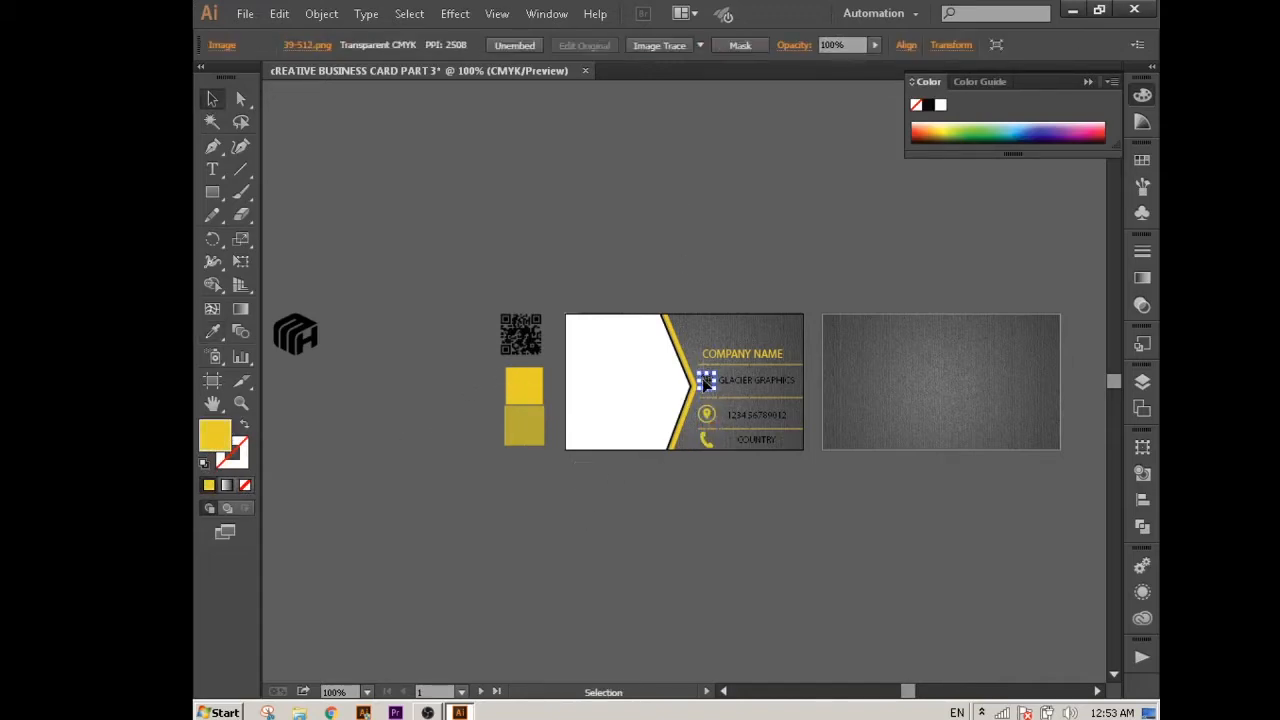
pyautogui.moveTo(705, 380); pyautogui.dragTo(709, 251)
pyautogui.click(717, 271)
pyautogui.click(620, 170)
pyautogui.scroll(3, 761, 214)
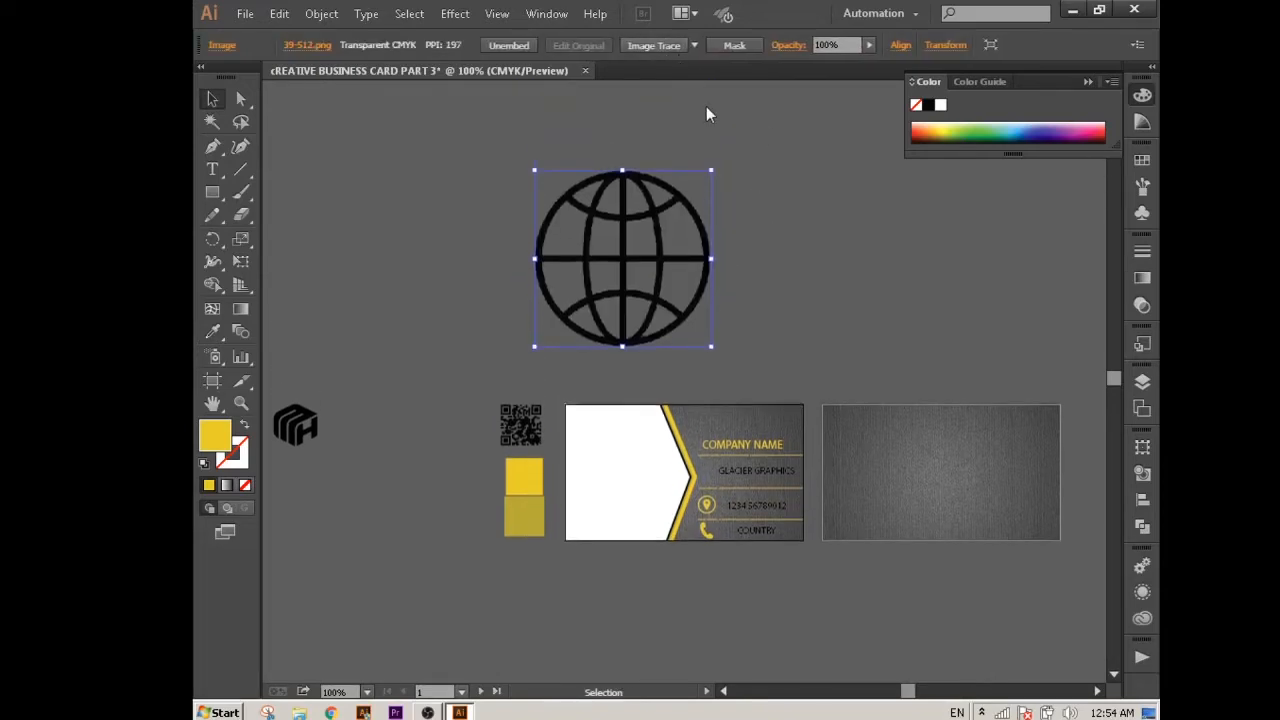
pyautogui.click(650, 44)
pyautogui.click(714, 200)
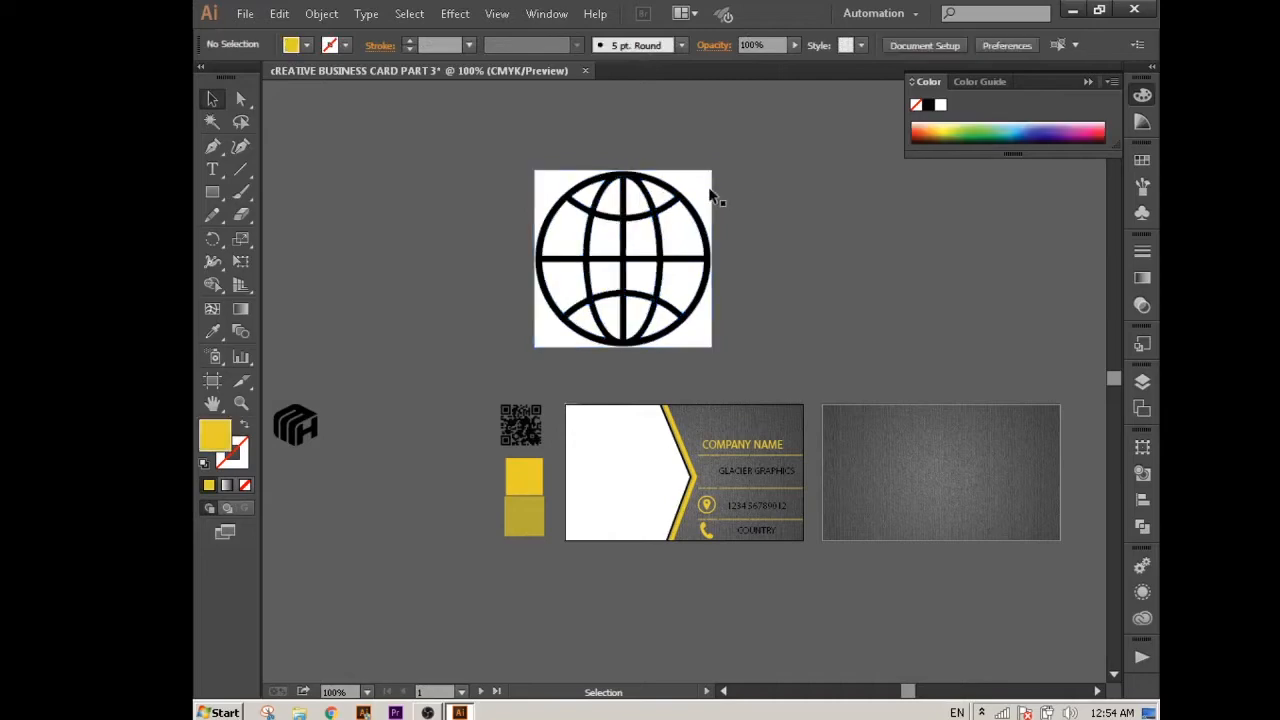
# - Delete the white background and all the white segments inside the traced globe, keeping only its line work
pyautogui.click(708, 191)
pyautogui.click(705, 206)
pyautogui.press('Delete')
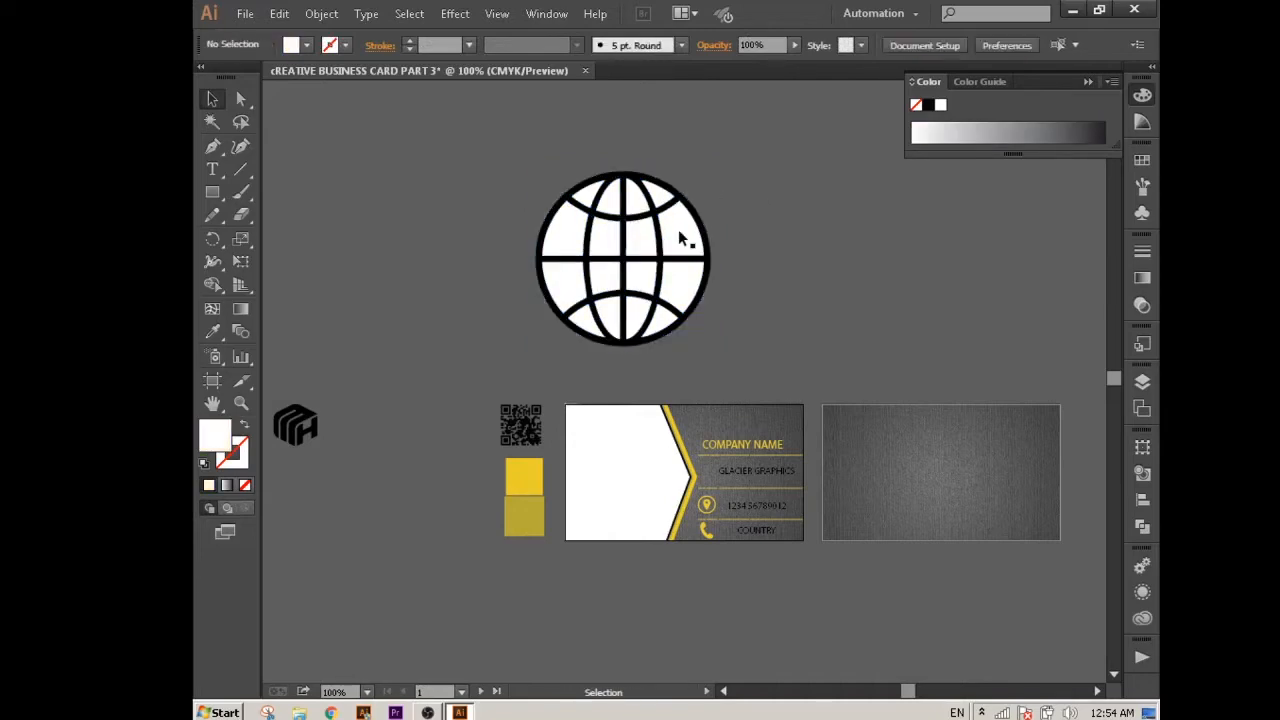
pyautogui.click(570, 240)
pyautogui.press('Delete')
pyautogui.click(609, 197)
pyautogui.press('Delete')
pyautogui.click(591, 200)
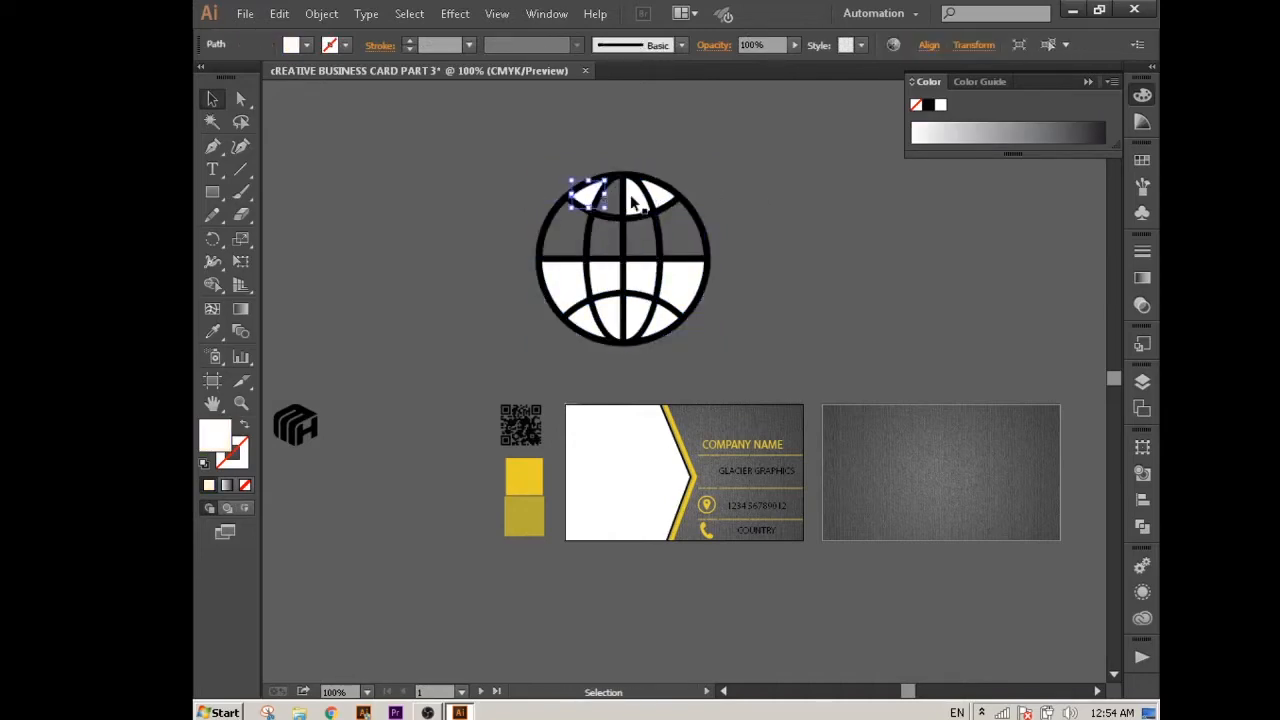
pyautogui.press('Delete')
pyautogui.click(633, 199)
pyautogui.press('Delete')
pyautogui.click(610, 284)
pyautogui.press('Delete')
pyautogui.click(571, 285)
pyautogui.press('Delete')
pyautogui.click(679, 285)
pyautogui.press('Delete')
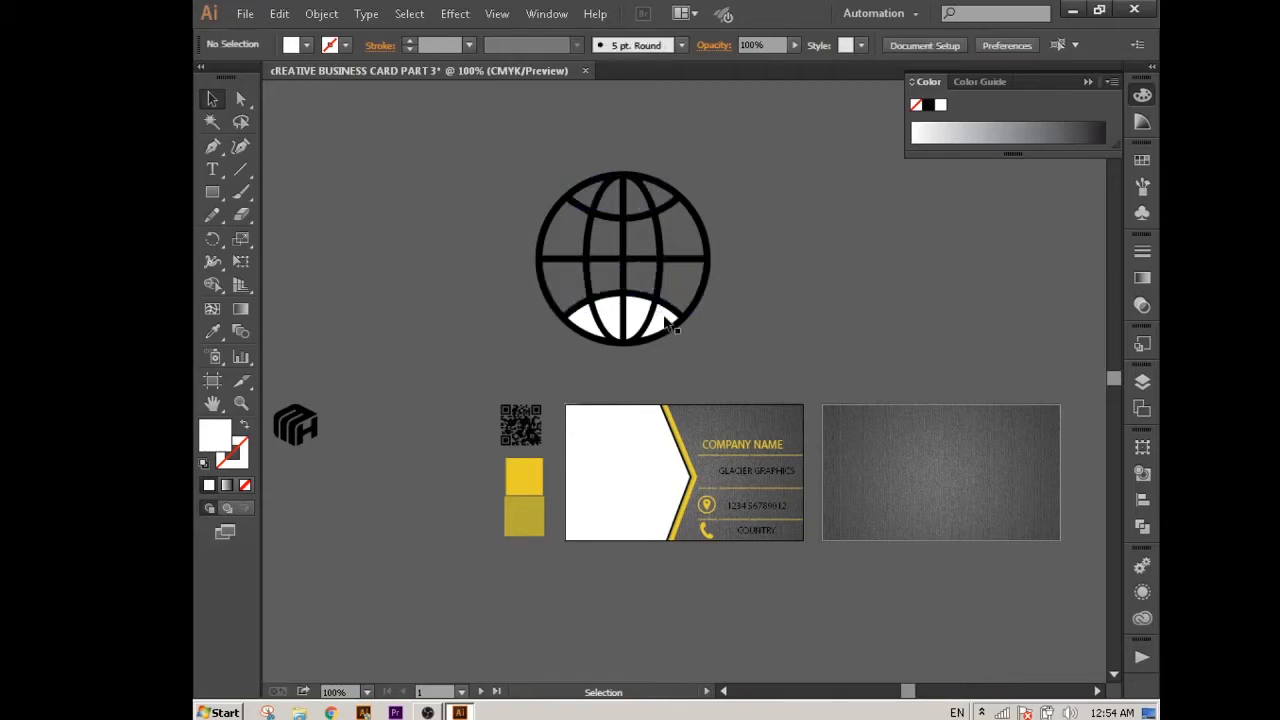
pyautogui.click(667, 319)
pyautogui.press('Delete')
pyautogui.press('Delete')
pyautogui.click(592, 322)
pyautogui.press('Delete')
# - Colour the traced globe's line work with the bright yellow swatch
pyautogui.click(600, 281)
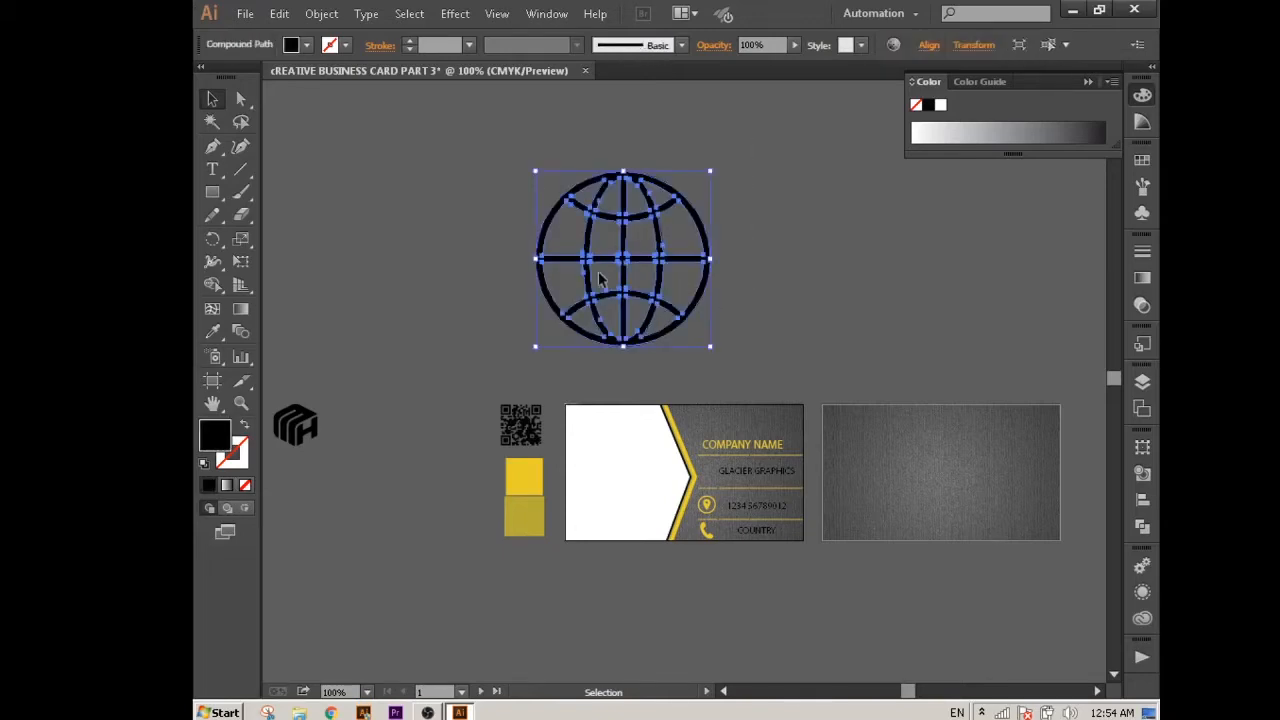
pyautogui.press('i')
pyautogui.click(527, 470)
pyautogui.press('v')
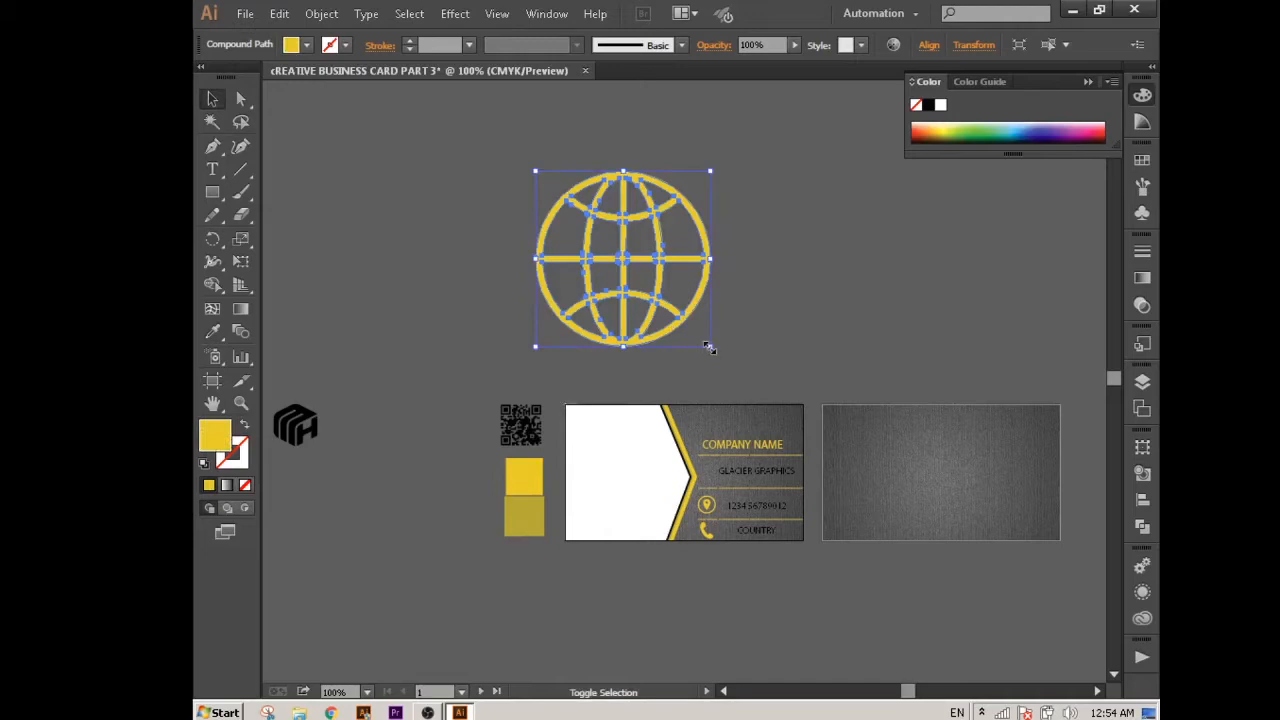
# - Shrink the yellow globe to icon size and place it beside the GLACIER GRAPHICS text on the front card
pyautogui.moveTo(711, 347); pyautogui.dragTo(711, 477)
pyautogui.click(639, 275)
pyautogui.click(734, 386)
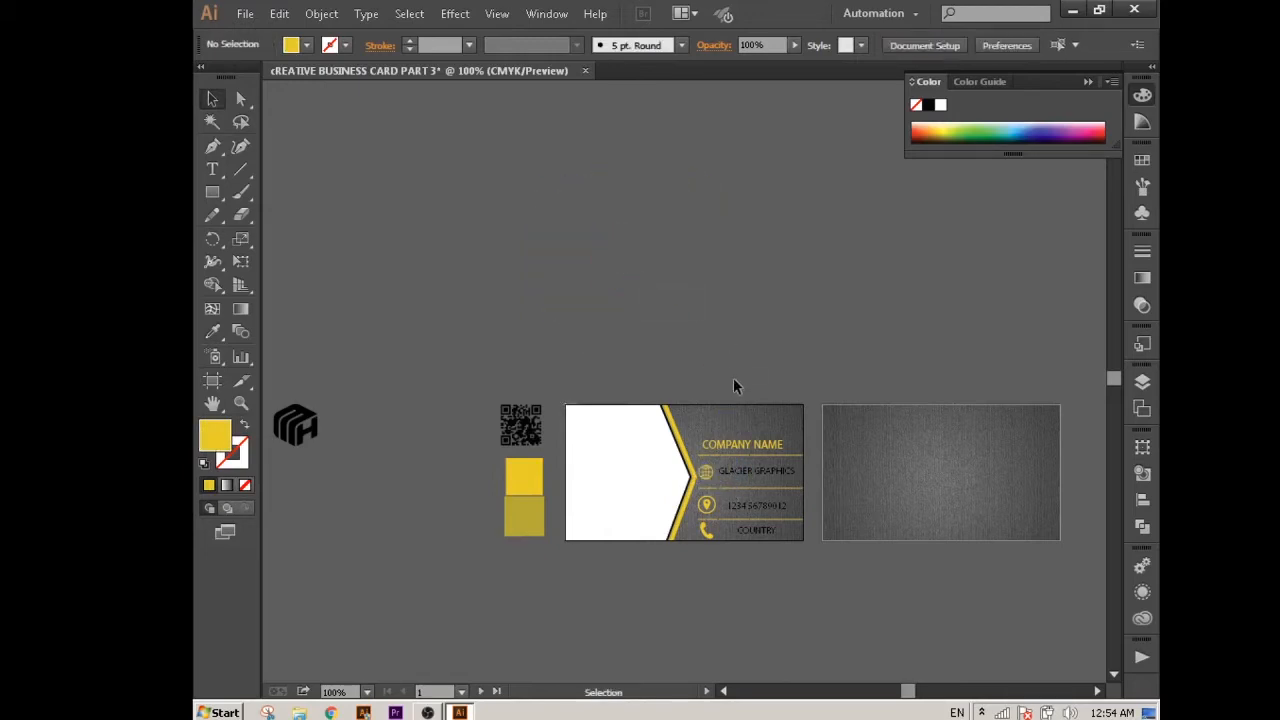
# - Colour the GLACIER GRAPHICS, number and COUNTRY texts with the bright yellow swatch
pyautogui.click(755, 472)
pyautogui.keyDown('shift'); pyautogui.click(757, 505); pyautogui.keyUp('shift')
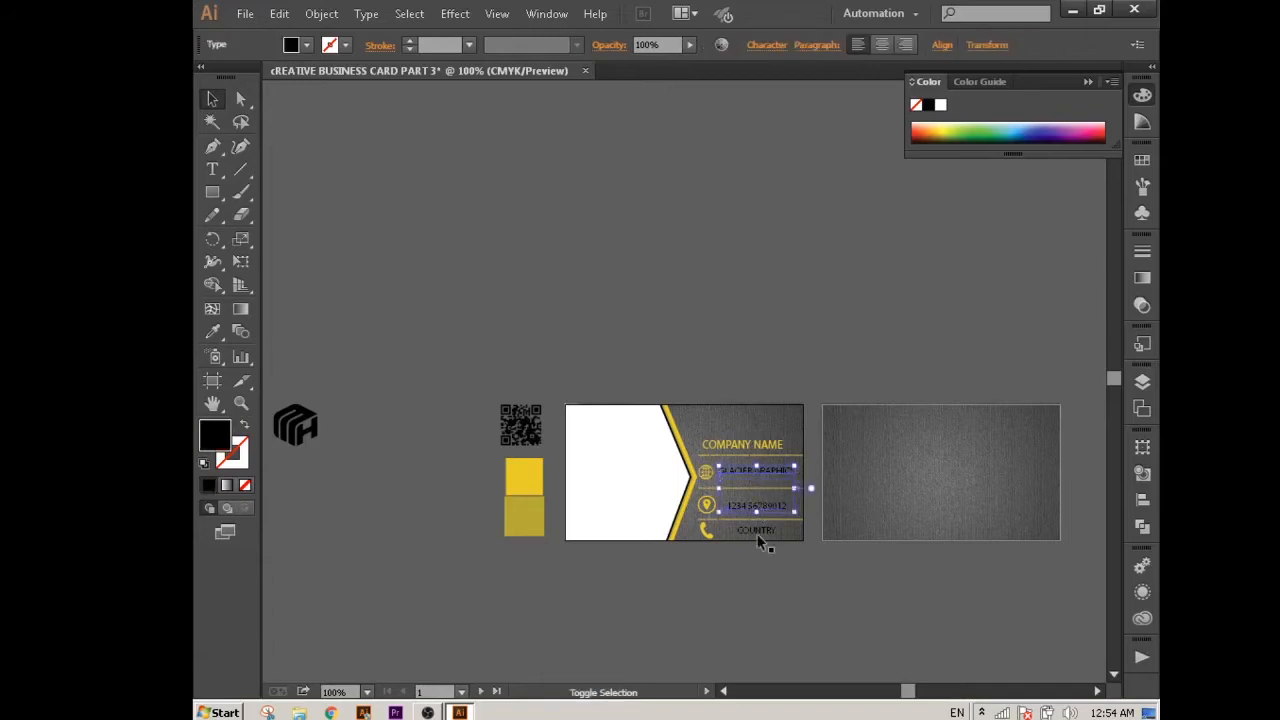
pyautogui.keyDown('shift'); pyautogui.click(757, 530); pyautogui.keyUp('shift')
pyautogui.press('i')
pyautogui.click(536, 482)
pyautogui.press('v')
pyautogui.click(646, 295)
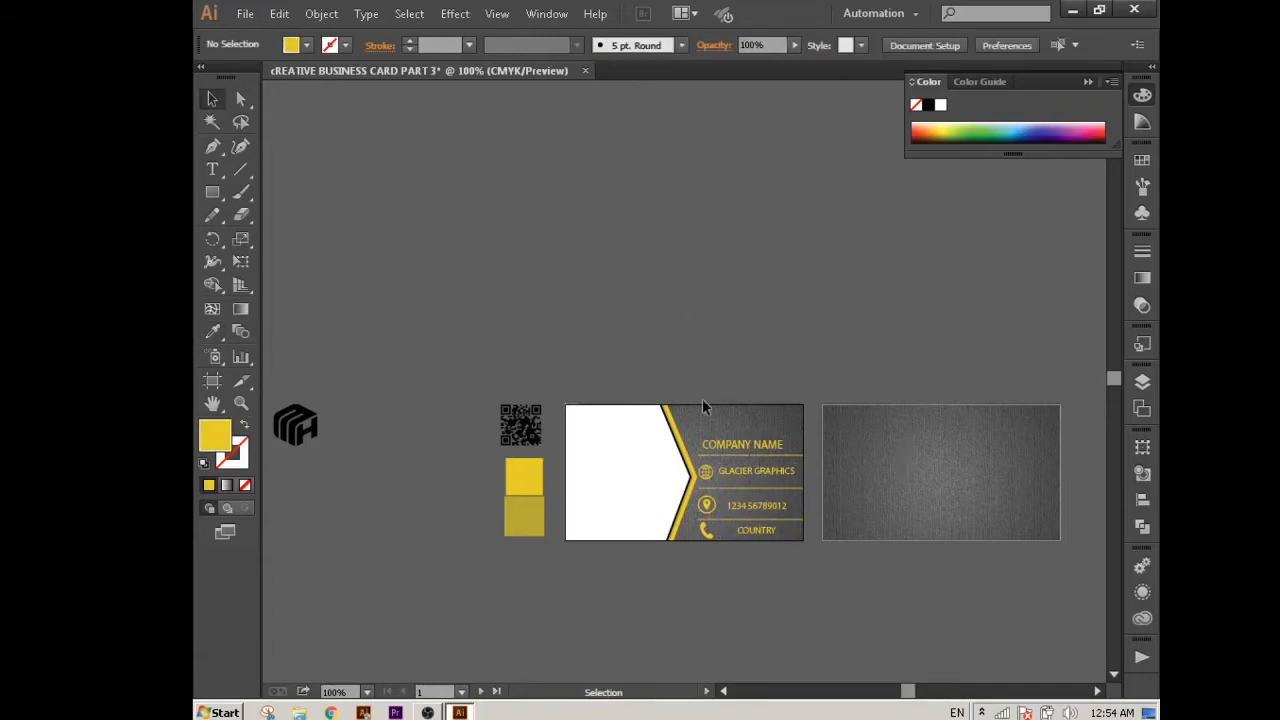
# - Import the city skyline photo from the desktop into the document, shrink it to about card size and position it above the front card
pyautogui.click(1072, 10)
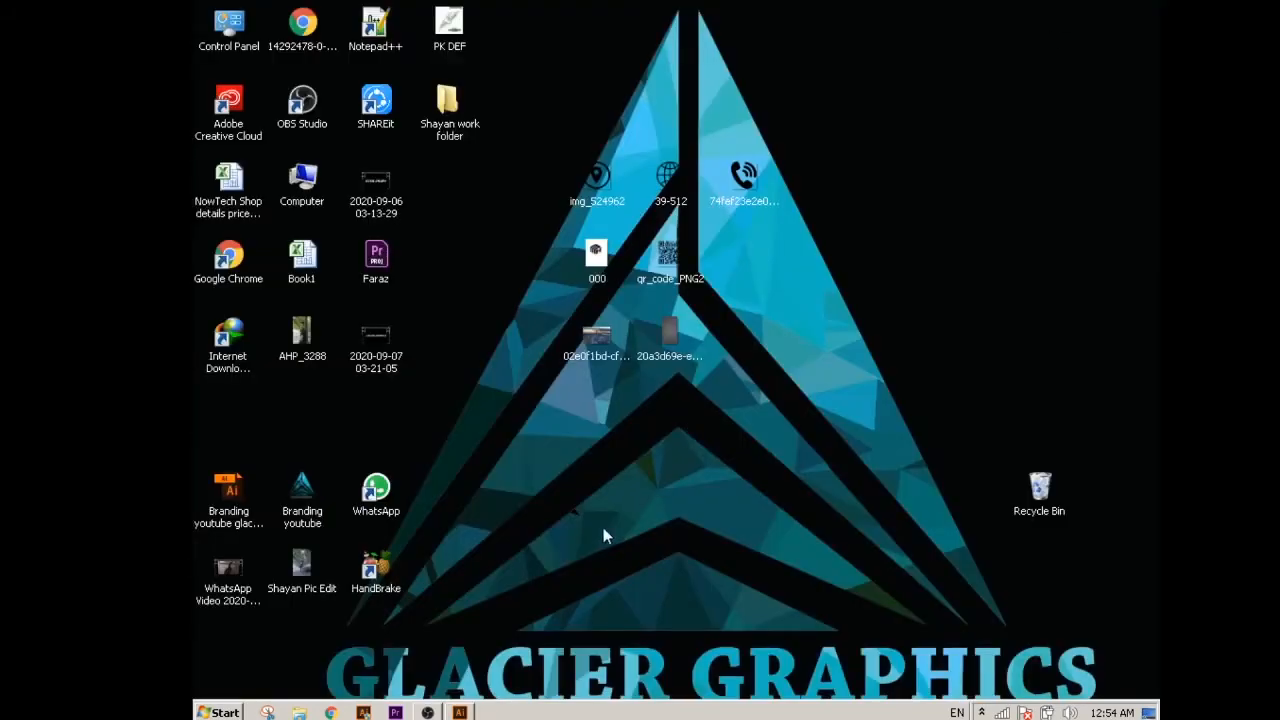
pyautogui.moveTo(594, 358); pyautogui.dragTo(577, 330)
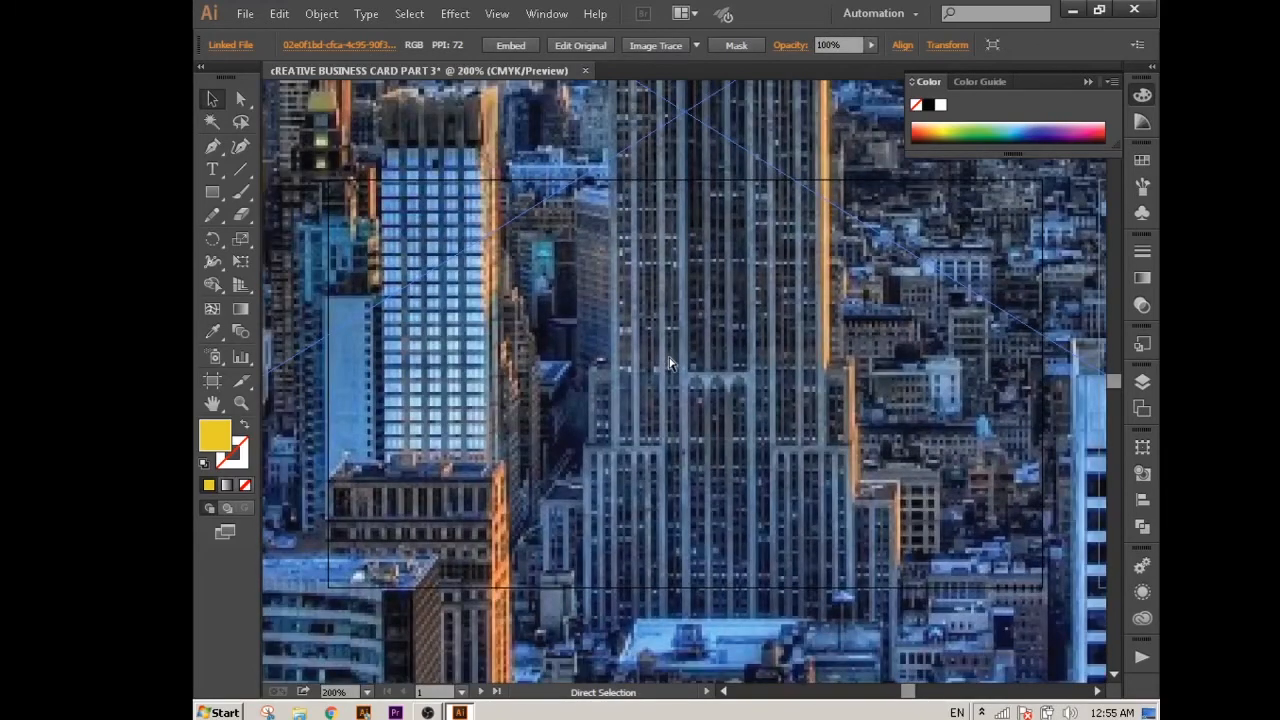
pyautogui.hotkey('ctrl', '-')
pyautogui.hotkey('ctrl', '-')
pyautogui.hotkey('ctrl', '-')
pyautogui.hotkey('ctrl', '-')
pyautogui.hotkey('ctrl', '-')
pyautogui.moveTo(383, 147); pyautogui.dragTo(512, 291)
pyautogui.moveTo(657, 278); pyautogui.dragTo(657, 278)
# - Embed the skyline photo and convert its colours to grayscale
pyautogui.click(517, 45)
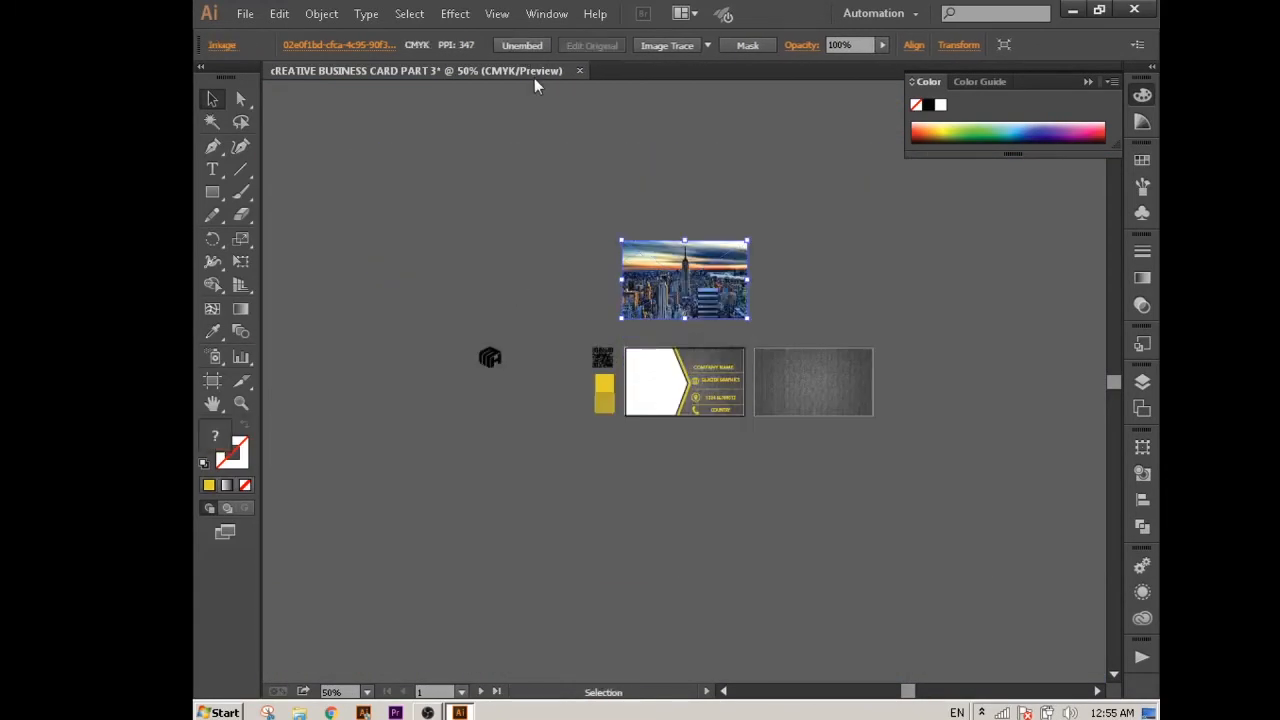
pyautogui.click(307, 15)
pyautogui.moveTo(283, 13)
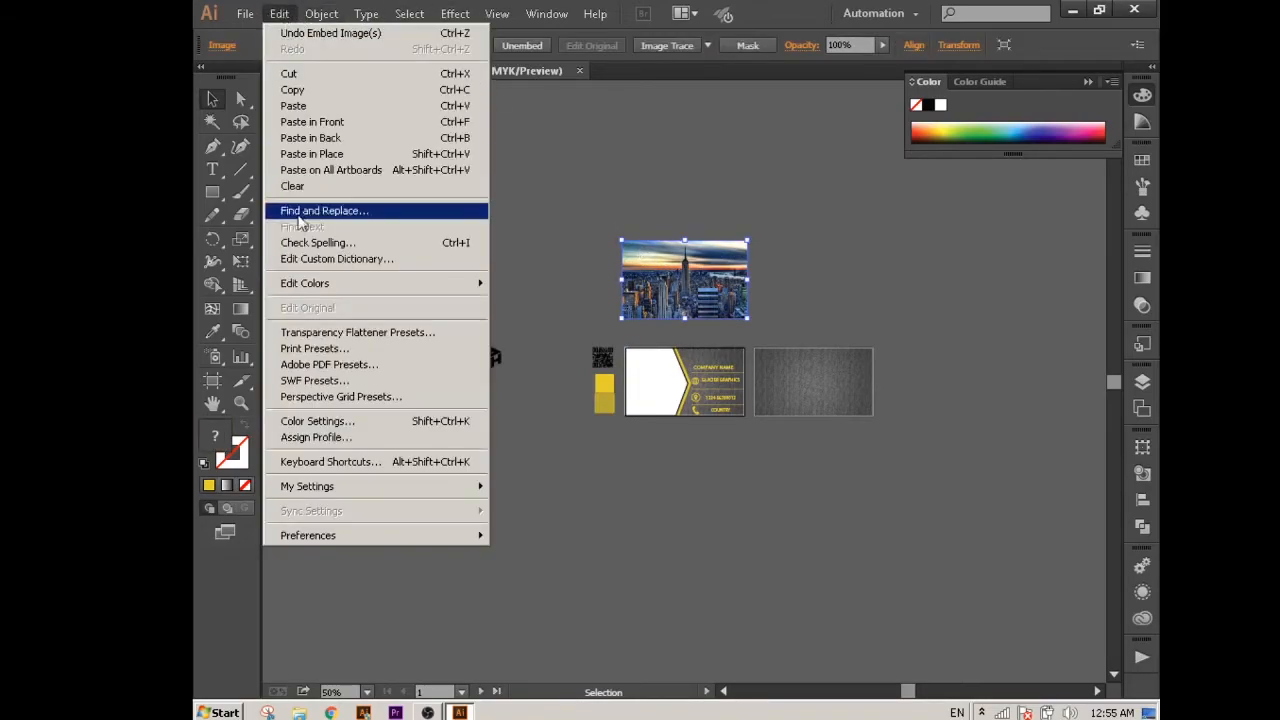
pyautogui.moveTo(309, 284)
pyautogui.click(560, 404)
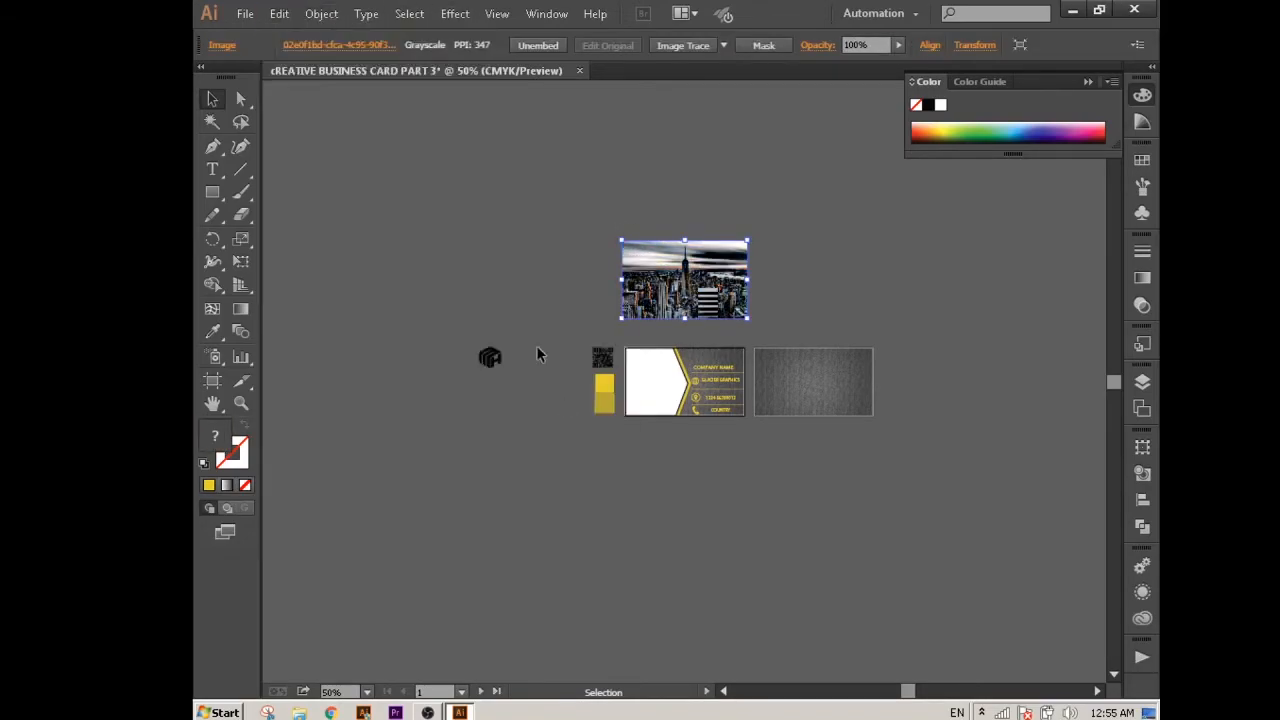
# - Scale the grayscale skyline photo to about the card's height and position it over the front card's white pointed shape
pyautogui.moveTo(684, 281); pyautogui.dragTo(628, 305)
pyautogui.moveTo(691, 343); pyautogui.dragTo(659, 322)
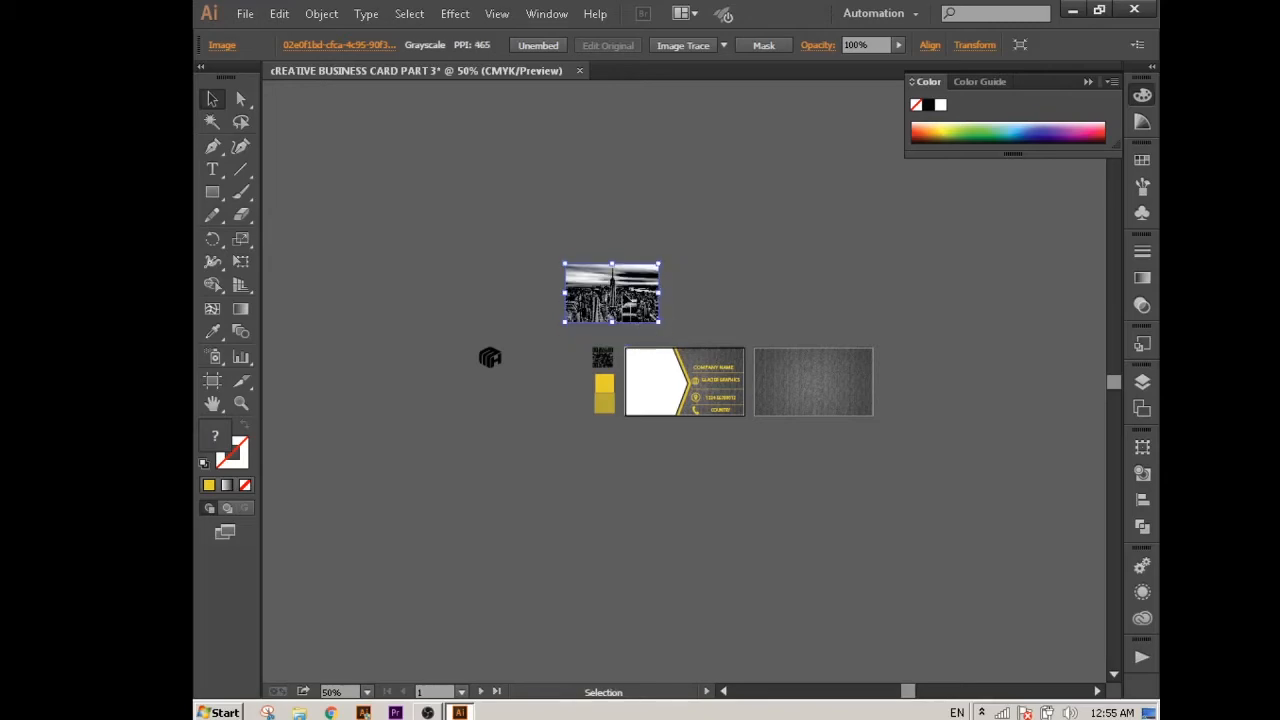
pyautogui.moveTo(648, 379); pyautogui.dragTo(688, 430)
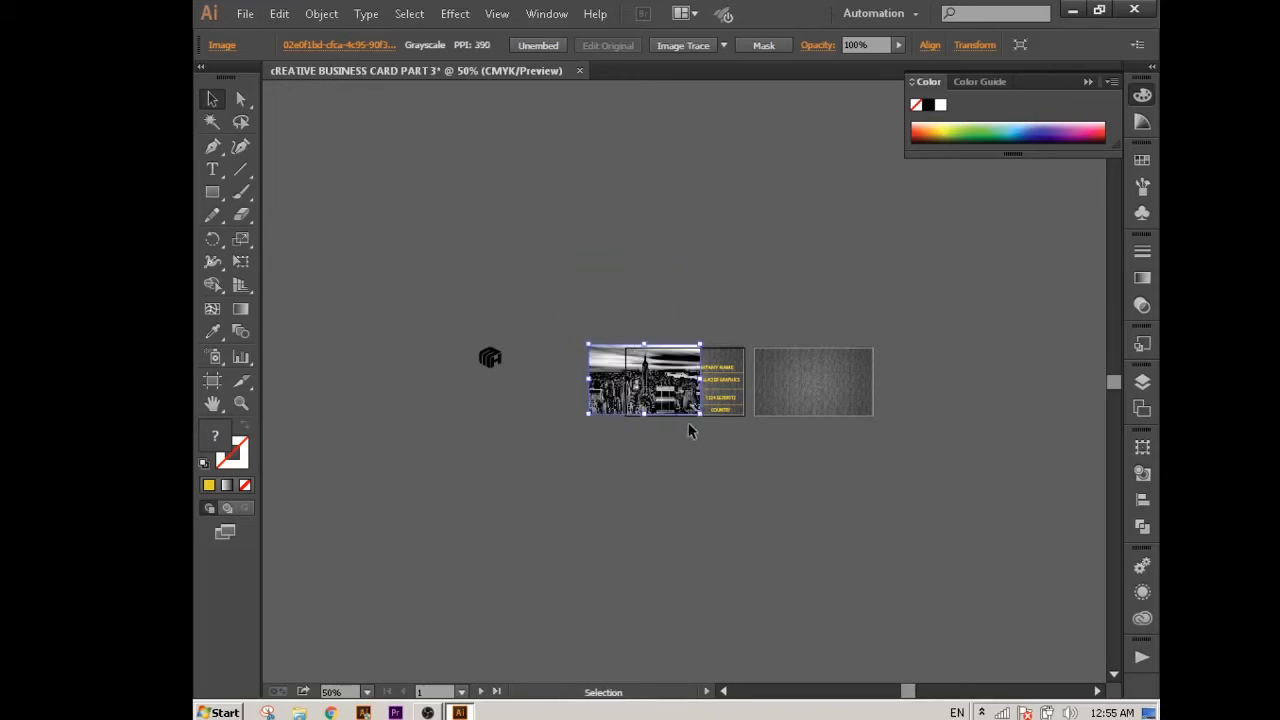
# - Send the skyline photo behind the white pointed shape and clip it inside that shape with a clipping mask
pyautogui.hotkey('ctrl', '[')
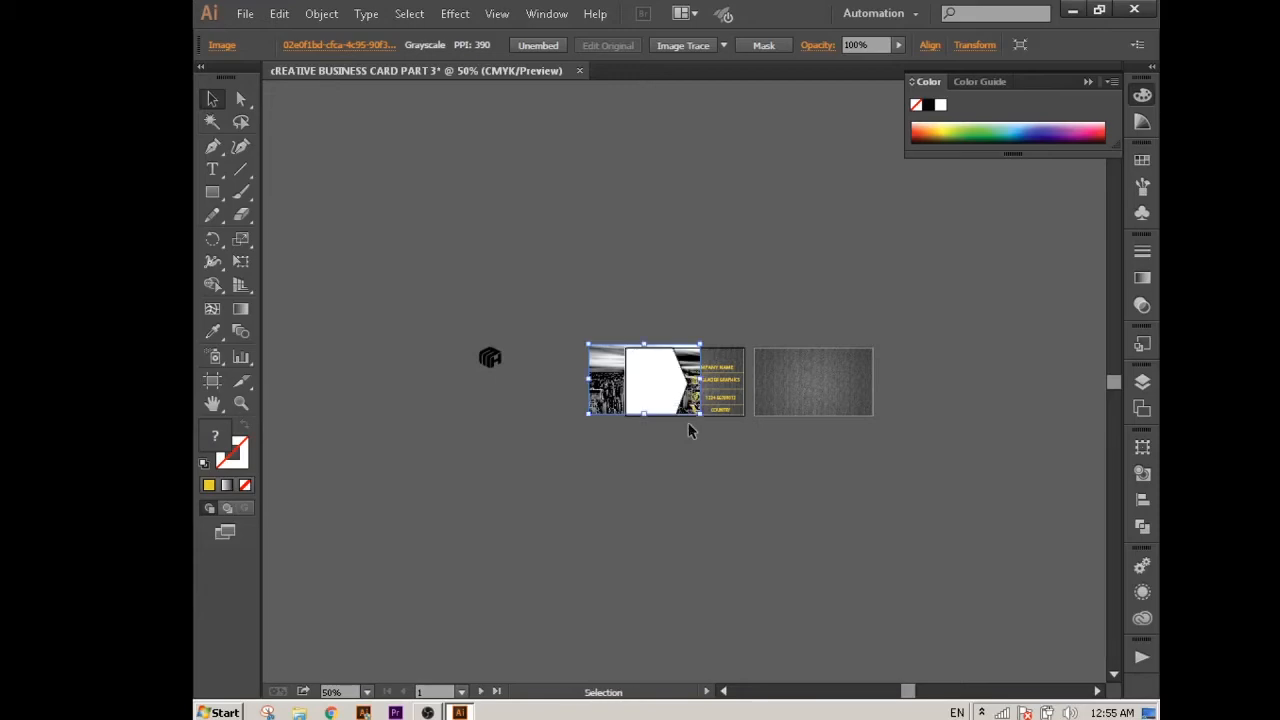
pyautogui.keyDown('shift'); pyautogui.click(655, 392); pyautogui.keyUp('shift')
pyautogui.hotkey('ctrl', '7')
pyautogui.click(667, 292)
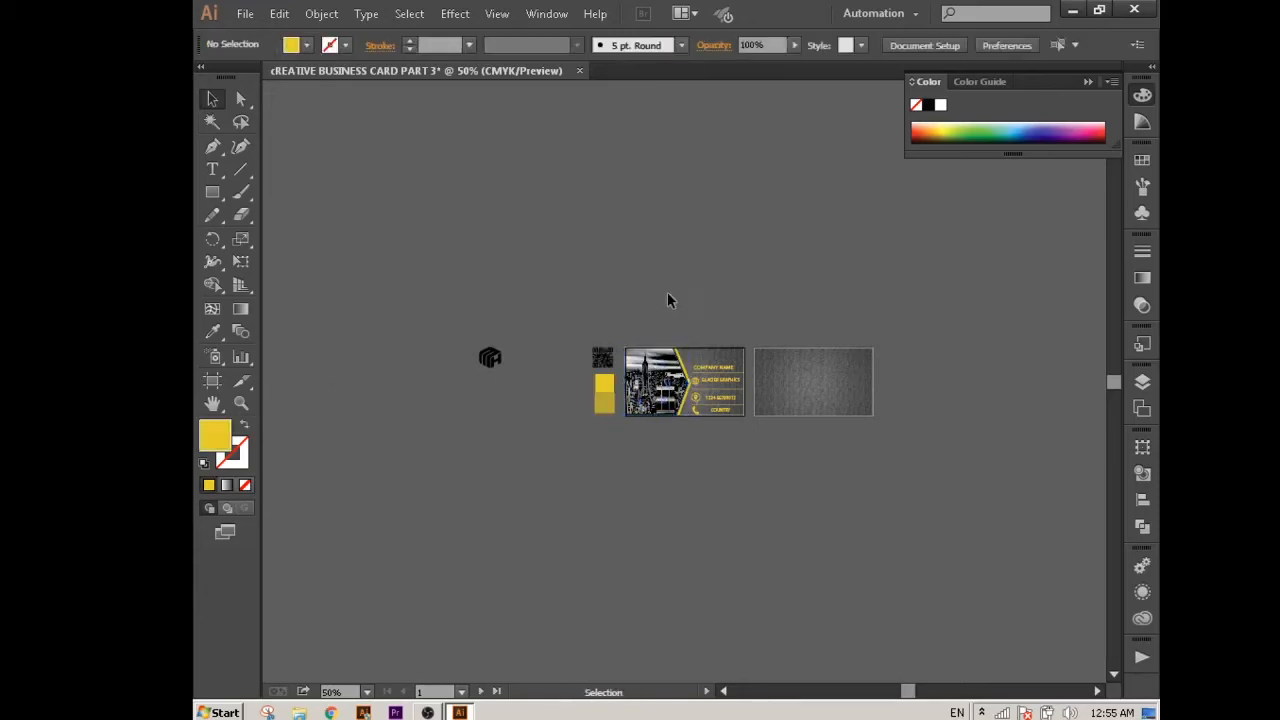
pyautogui.hotkey('ctrl', '1')
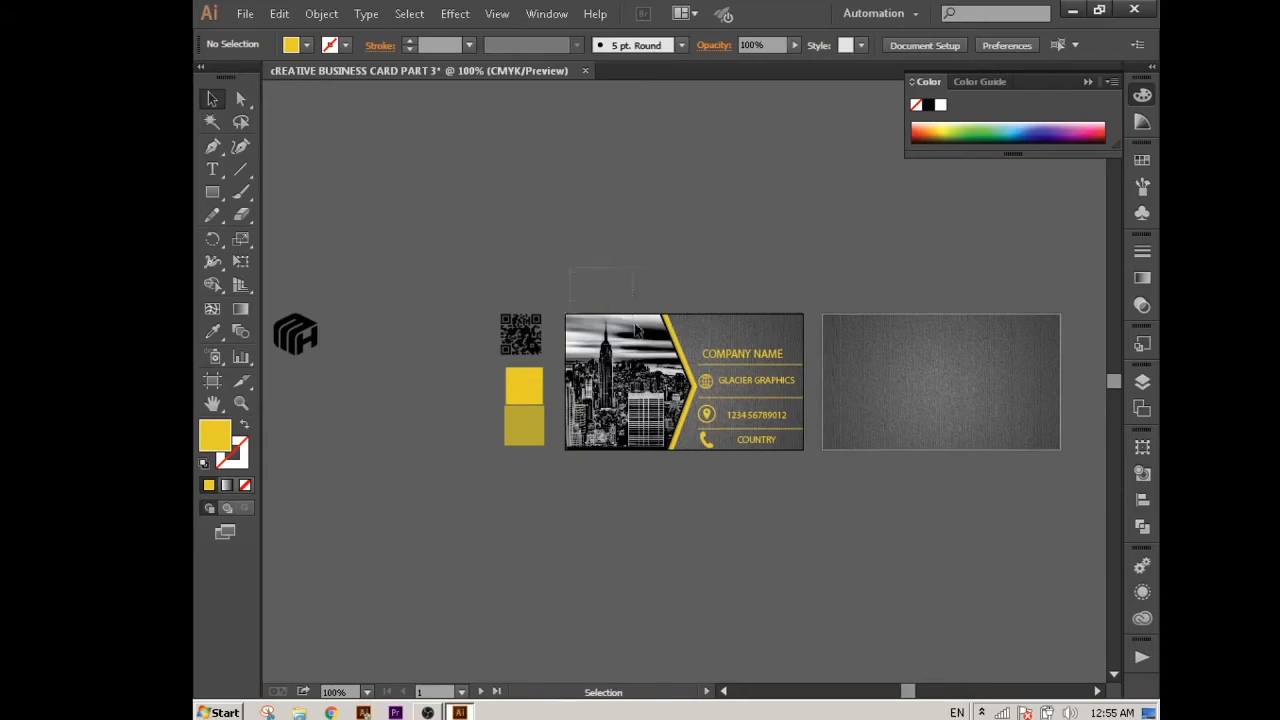
# - Lock the front card's background so the skyline and stripe artwork can be selected separately
pyautogui.moveTo(635, 325); pyautogui.dragTo(680, 358)
pyautogui.click(637, 281)
pyautogui.click(723, 324)
pyautogui.hotkey('ctrl', '2')
pyautogui.click(667, 354)
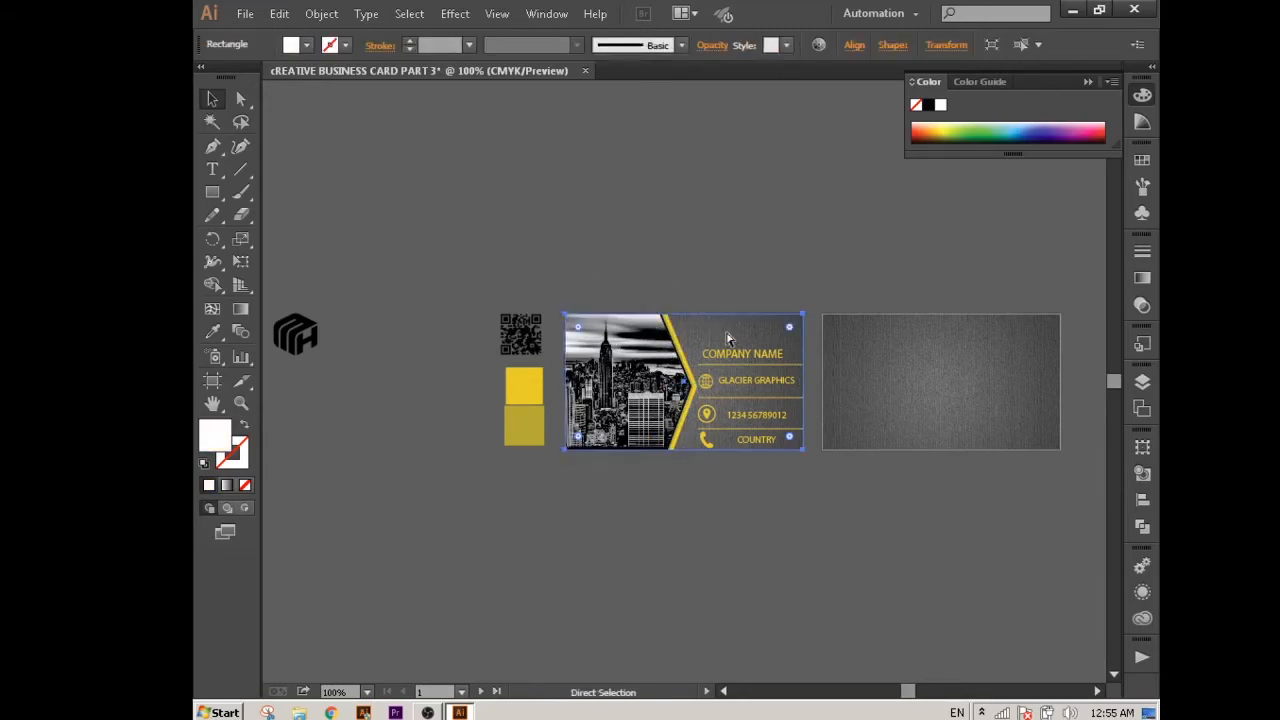
# - Duplicate the front card's clipped skyline and pointed stripes onto the outer end of the back card
pyautogui.click(614, 291)
pyautogui.click(667, 345)
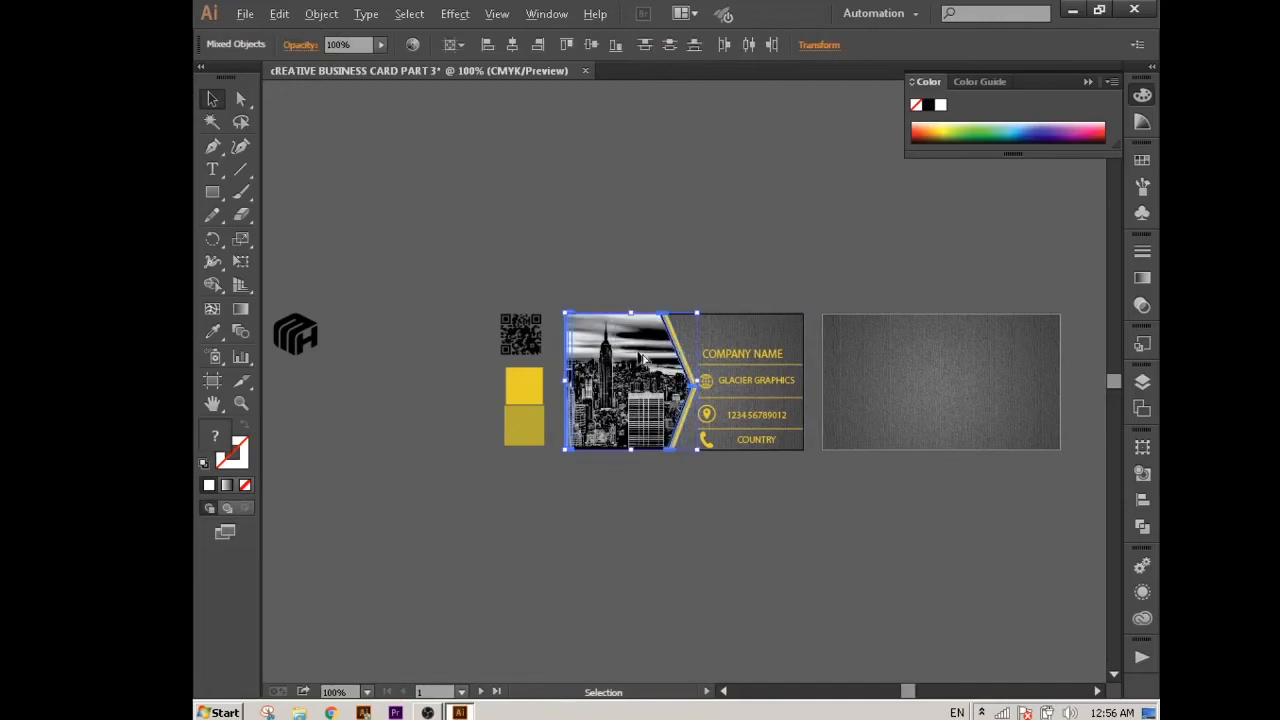
pyautogui.moveTo(643, 358); pyautogui.dragTo(1000, 355)
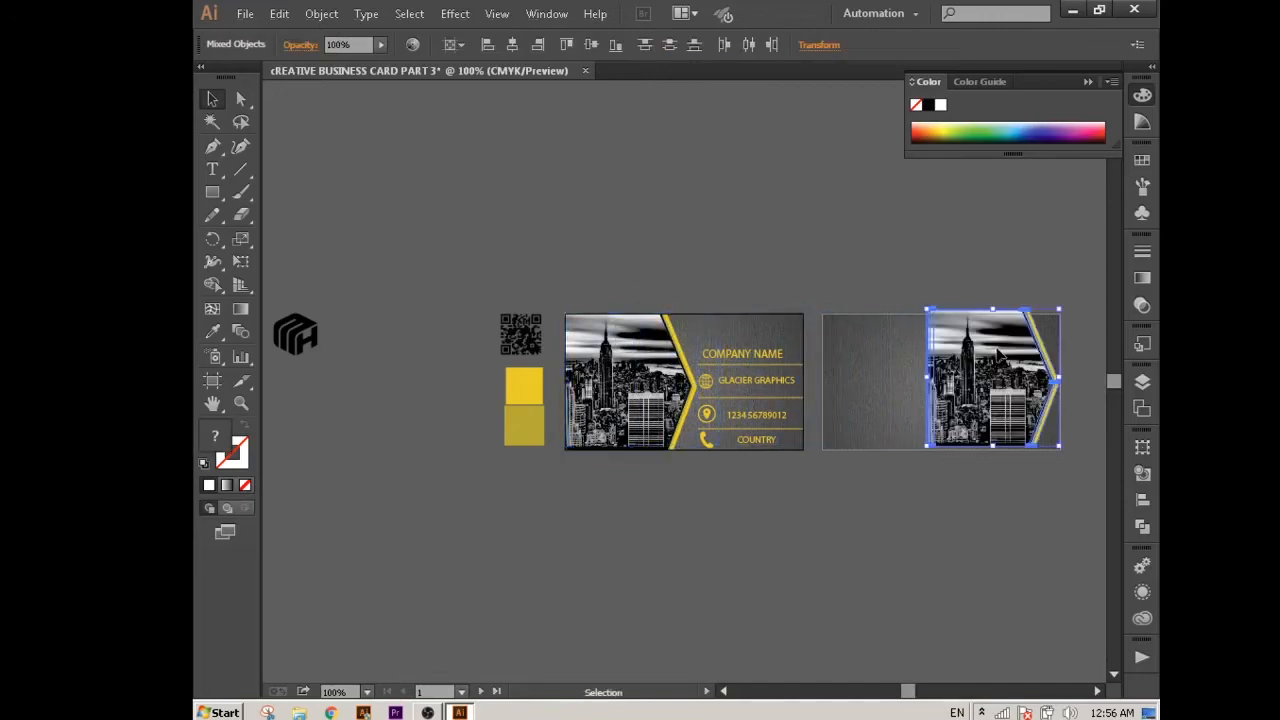
# - Reflect the copied skyline artwork horizontally so its pointed edge faces the middle of the back card
pyautogui.moveTo(208, 246); pyautogui.dragTo(238, 261)
pyautogui.moveTo(1040, 302); pyautogui.dragTo(1048, 310)
pyautogui.press('v')
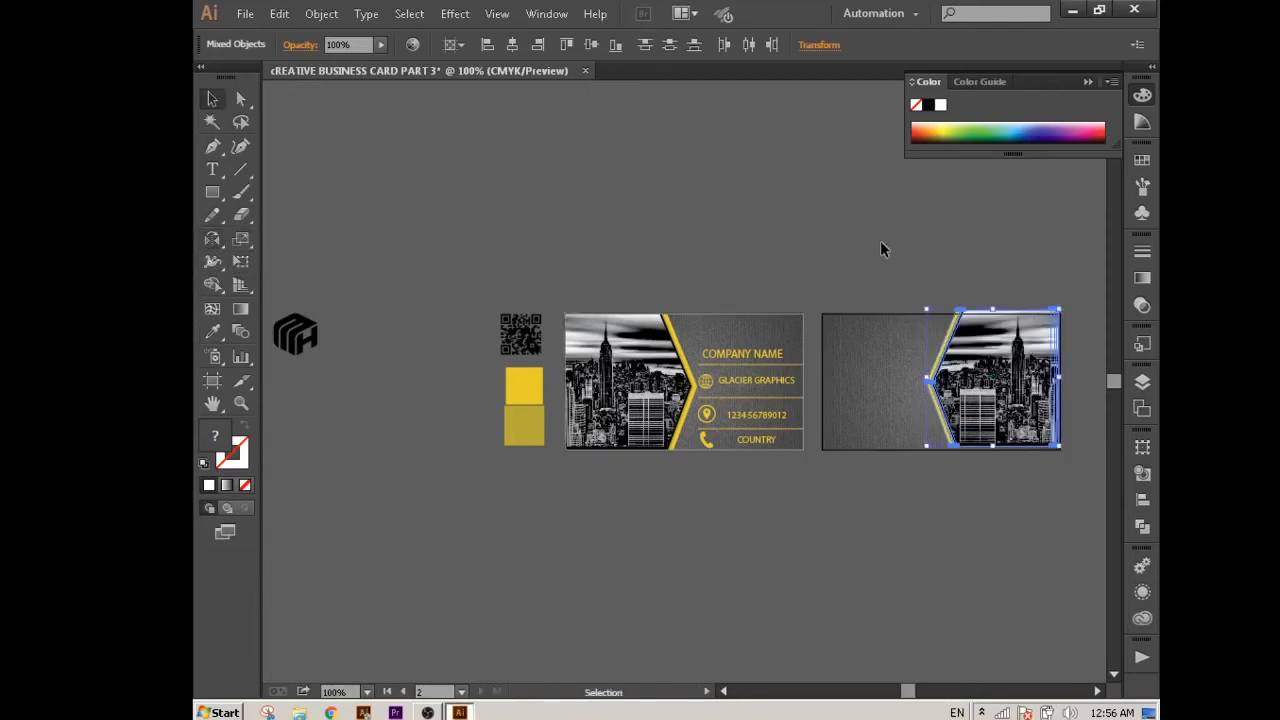
pyautogui.click(840, 218)
# - Group the mirrored skyline with its pointed stripes on the back card and unlock all locked objects
pyautogui.moveTo(956, 264); pyautogui.dragTo(1003, 322)
pyautogui.click(988, 366)
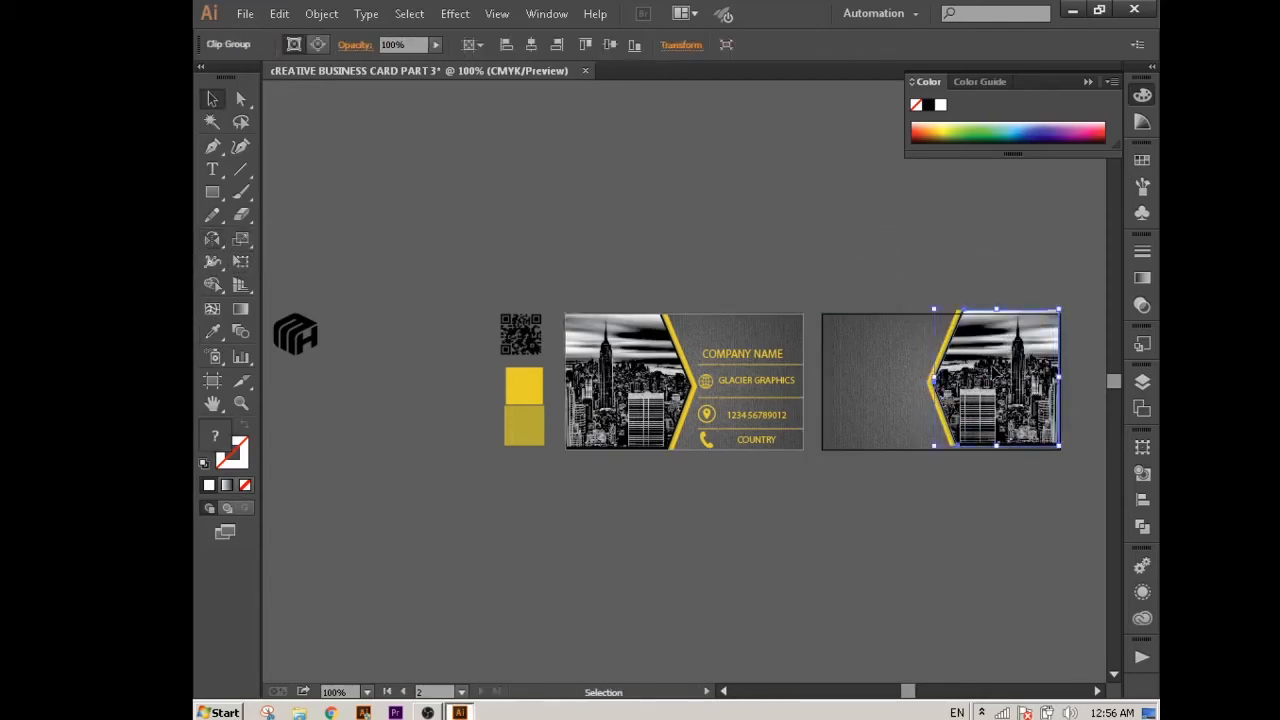
pyautogui.hotkey('ctrl', '2')
pyautogui.hotkey('ctrl', 'alt', '2')
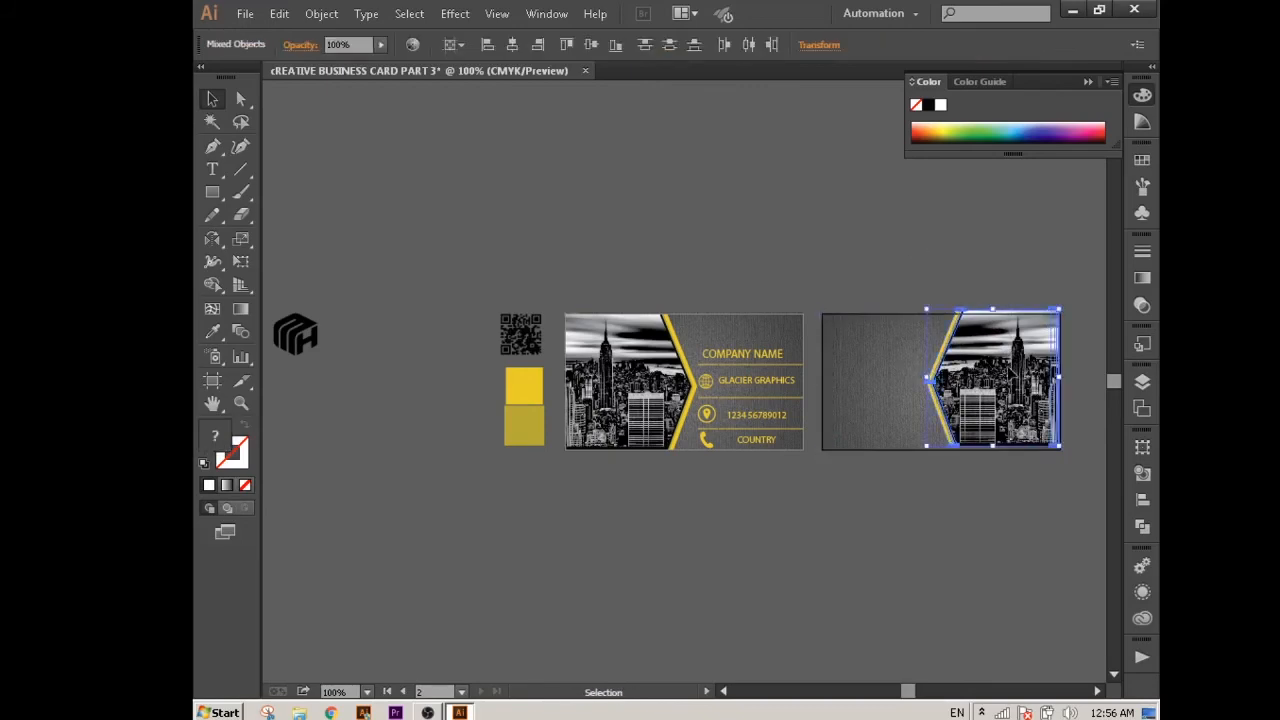
pyautogui.hotkey('ctrl', 'z')
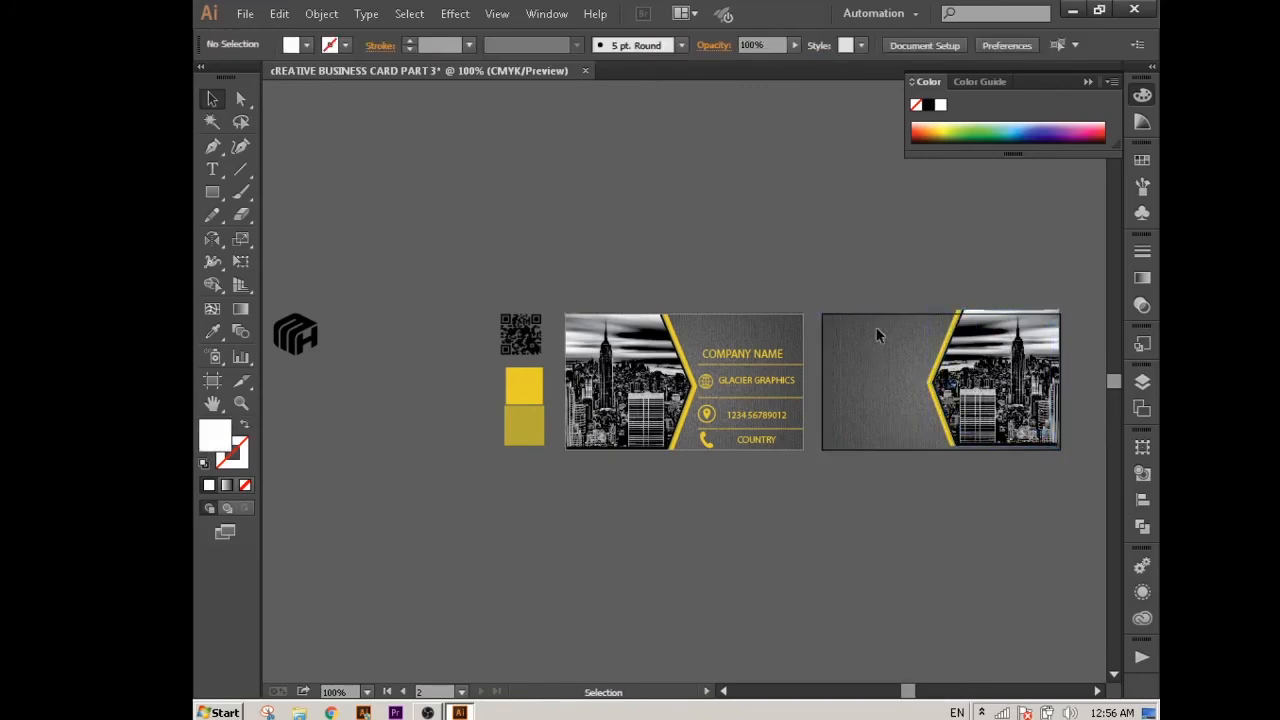
pyautogui.hotkey('ctrl', 'alt', '2')
# - Align the mirrored skyline artwork with the back card's textured background on their vertical centres
pyautogui.click(867, 252)
pyautogui.click(884, 352)
pyautogui.keyDown('shift'); pyautogui.click(988, 384); pyautogui.keyUp('shift')
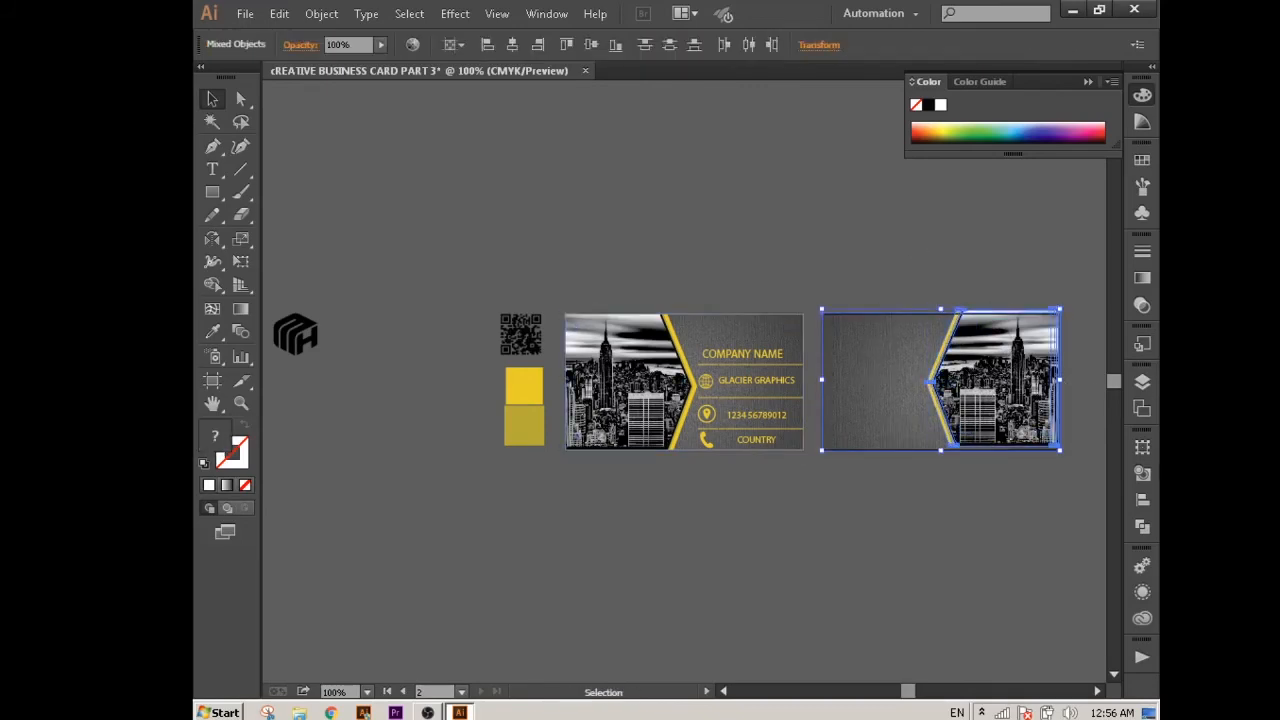
pyautogui.click(1143, 500)
pyautogui.click(911, 401)
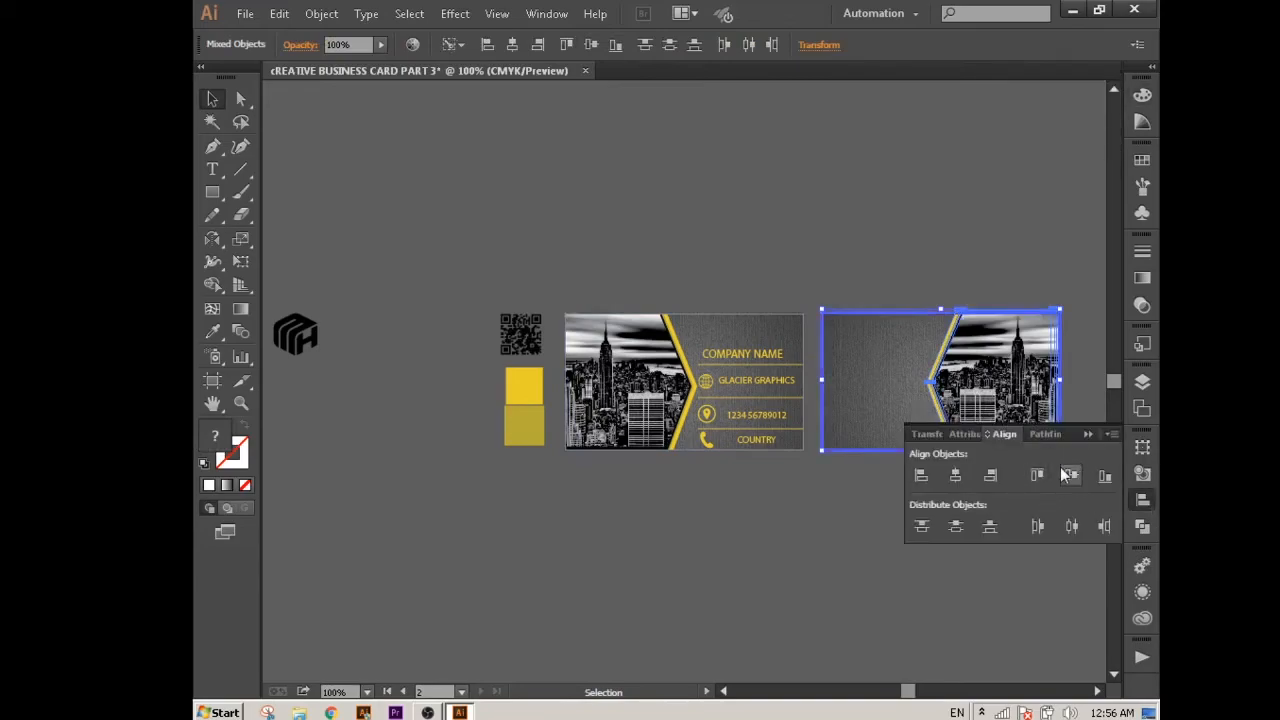
pyautogui.click(1071, 475)
pyautogui.click(1087, 434)
pyautogui.click(1086, 433)
# - Move the black hexagonal logo onto the front card's skyline and colour it with the darker yellow swatch
pyautogui.click(296, 344)
pyautogui.click(386, 391)
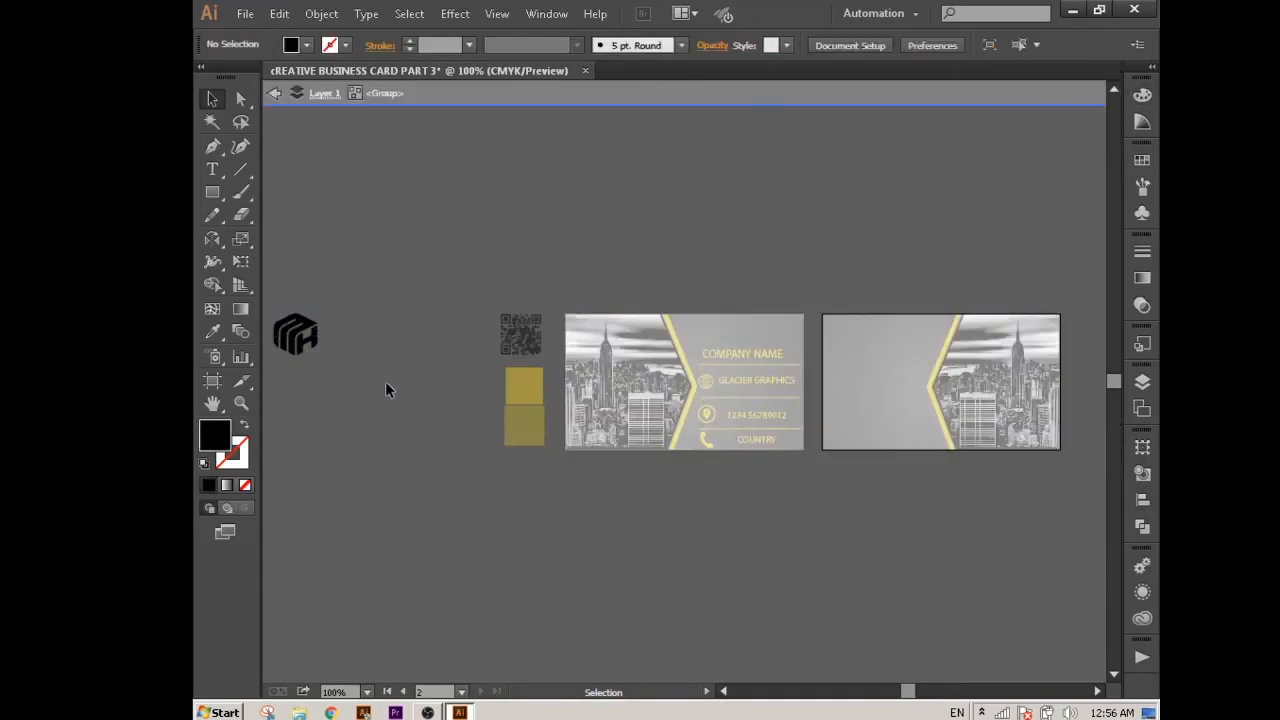
pyautogui.moveTo(310, 343); pyautogui.dragTo(634, 381)
pyautogui.press('i')
pyautogui.click(515, 390)
pyautogui.press('v')
pyautogui.click(425, 345)
# - Duplicate the logo and centre the copy on the back card's skyline artwork
pyautogui.click(615, 263)
pyautogui.keyDown('shift'); pyautogui.click(975, 393); pyautogui.keyUp('shift')
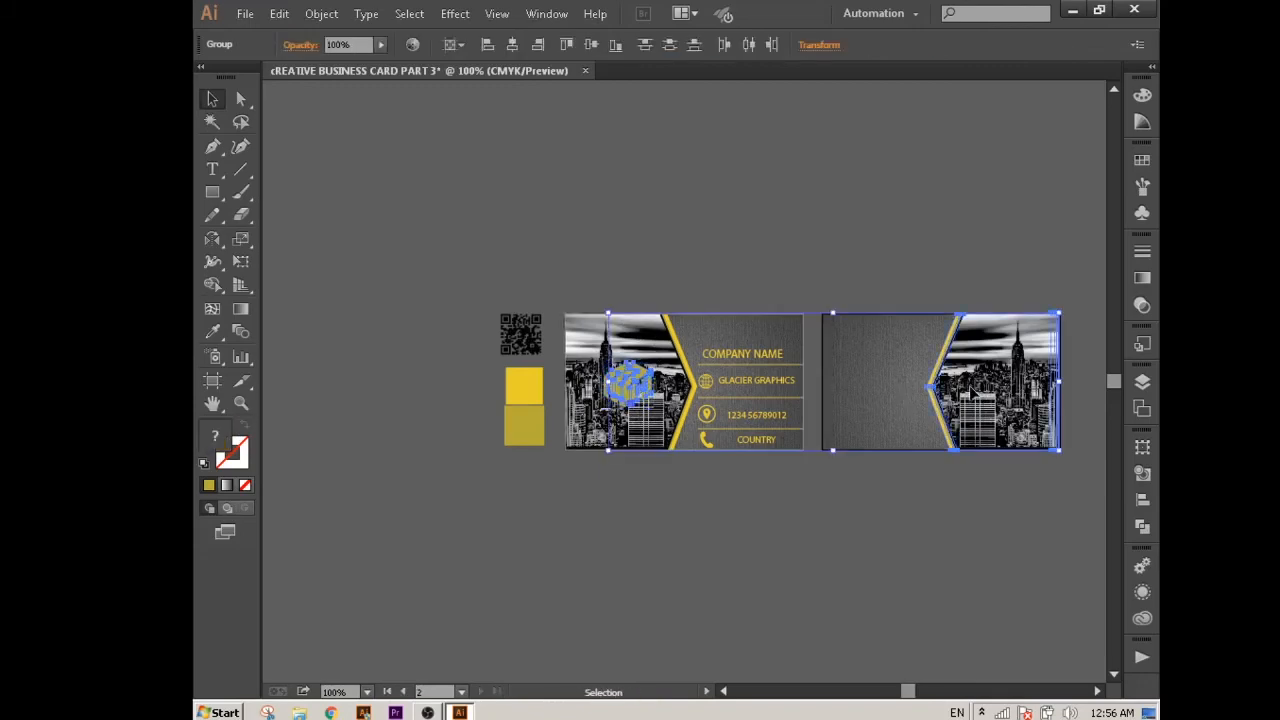
pyautogui.click(1142, 499)
pyautogui.click(963, 480)
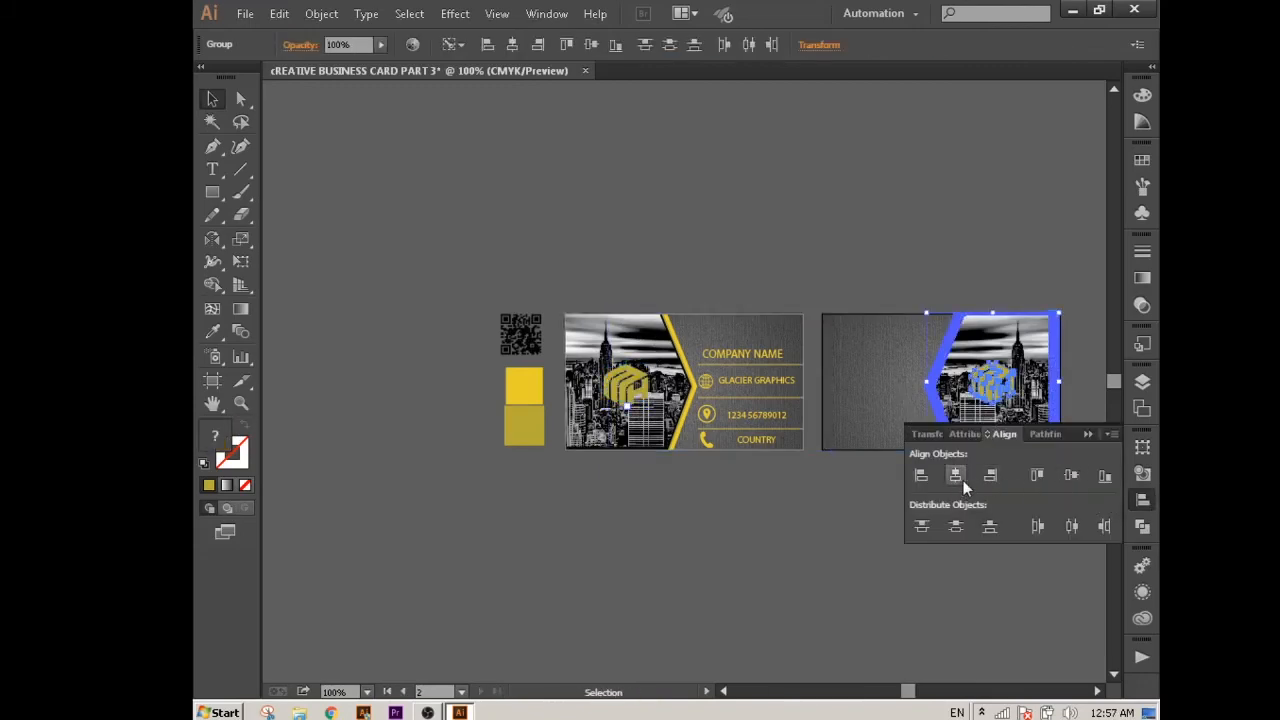
# - Centre the front card's logo on its clipped skyline image
pyautogui.click(828, 303)
pyautogui.click(626, 395)
pyautogui.keyDown('shift'); pyautogui.click(668, 386); pyautogui.keyUp('shift')
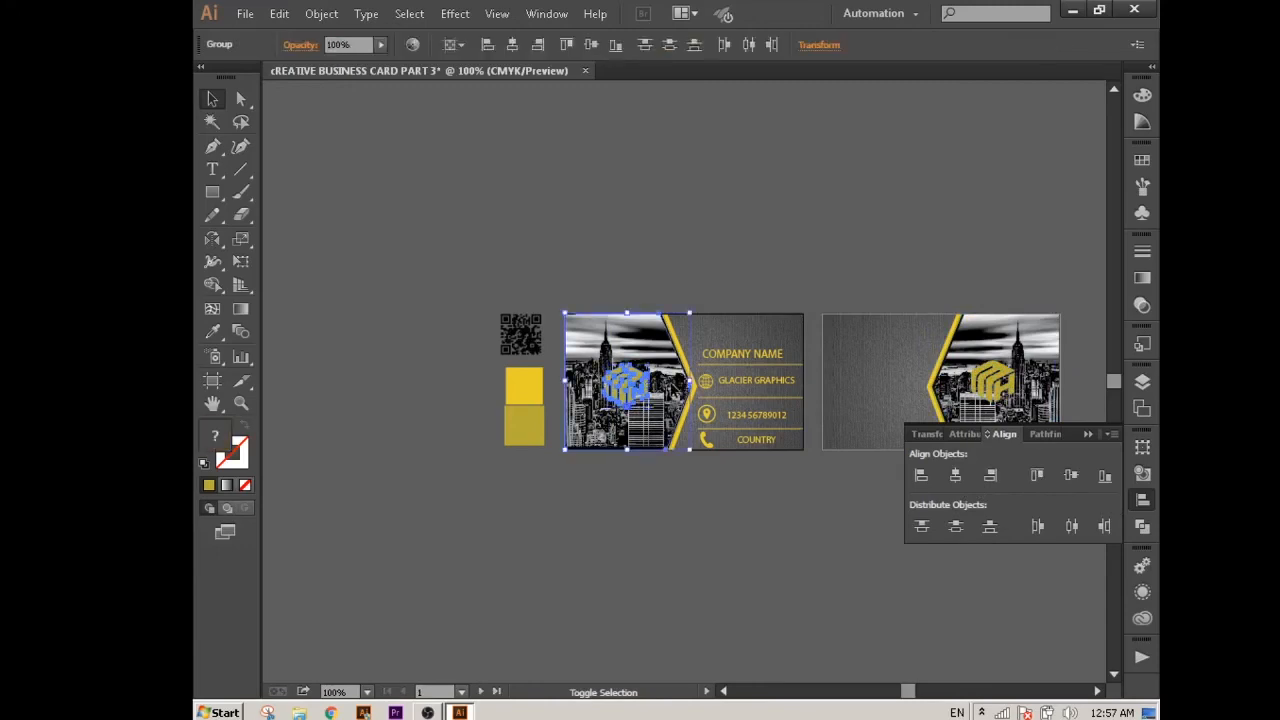
pyautogui.click(1069, 475)
pyautogui.click(838, 220)
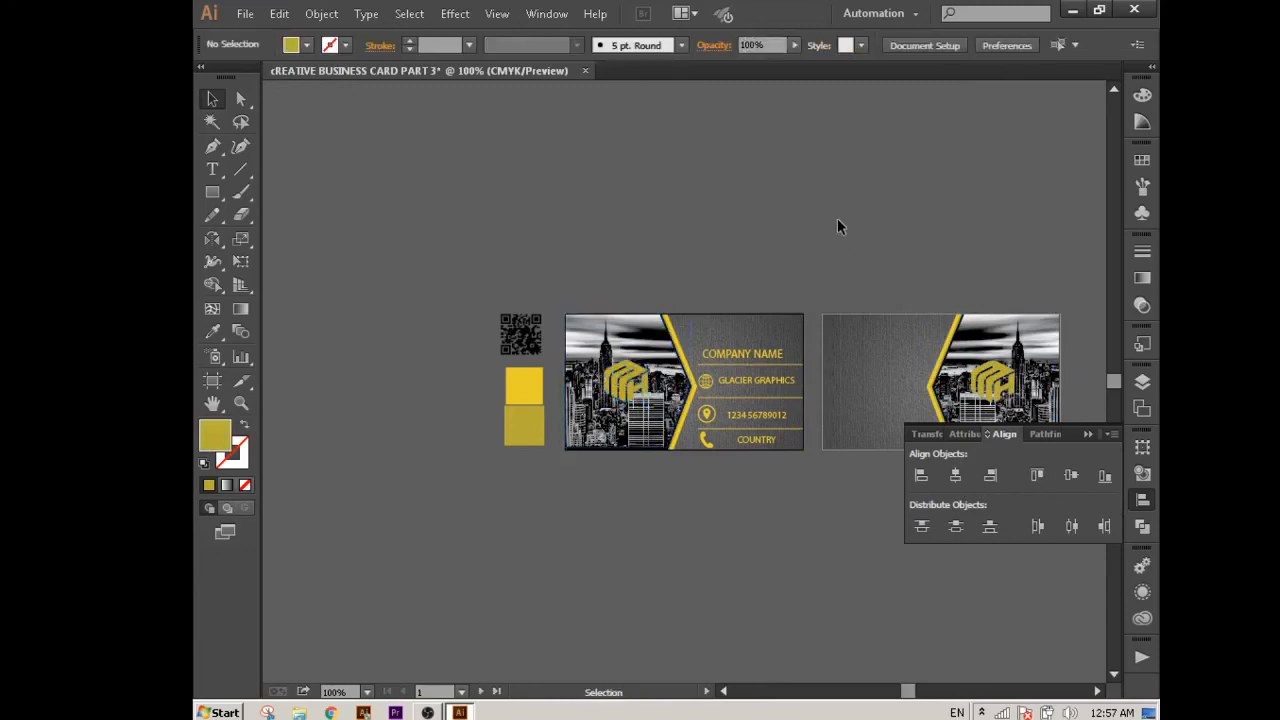
pyautogui.click(1089, 435)
# - Align the QR code with the back card's background on both horizontal and vertical centres
pyautogui.click(517, 333)
pyautogui.keyDown('shift'); pyautogui.click(858, 373); pyautogui.keyUp('shift')
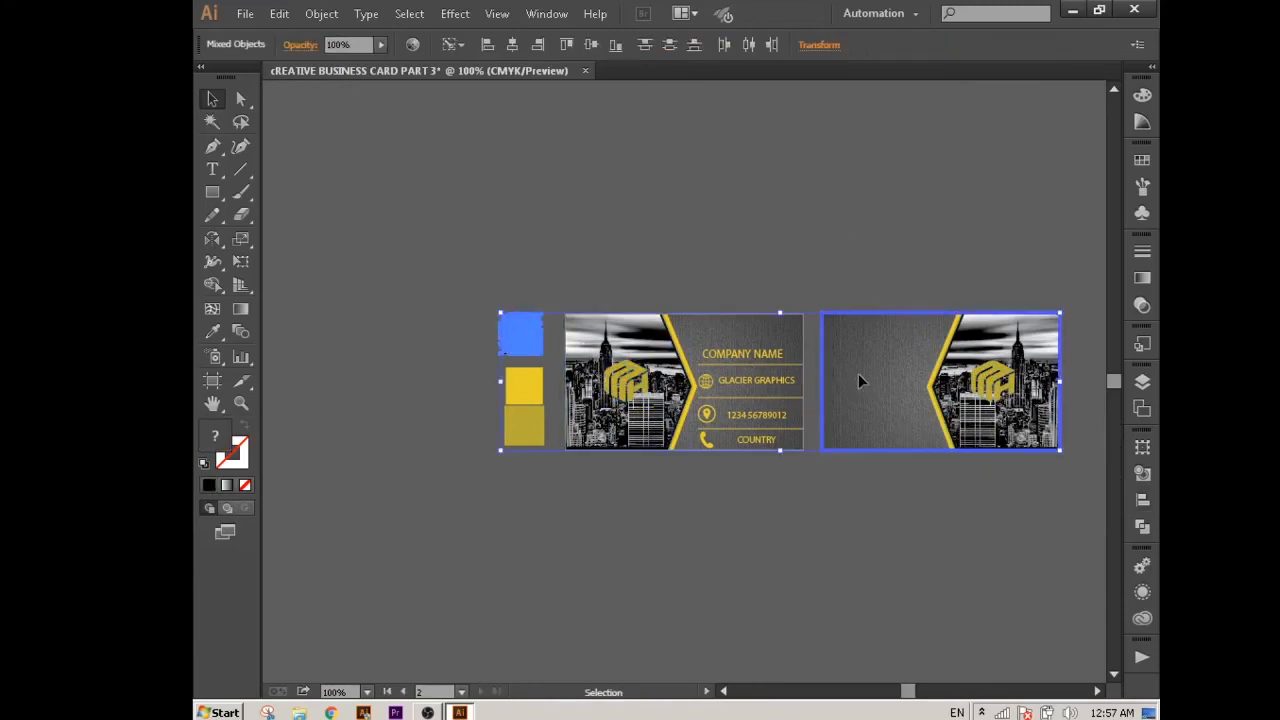
pyautogui.click(1142, 500)
pyautogui.click(1071, 476)
pyautogui.click(956, 476)
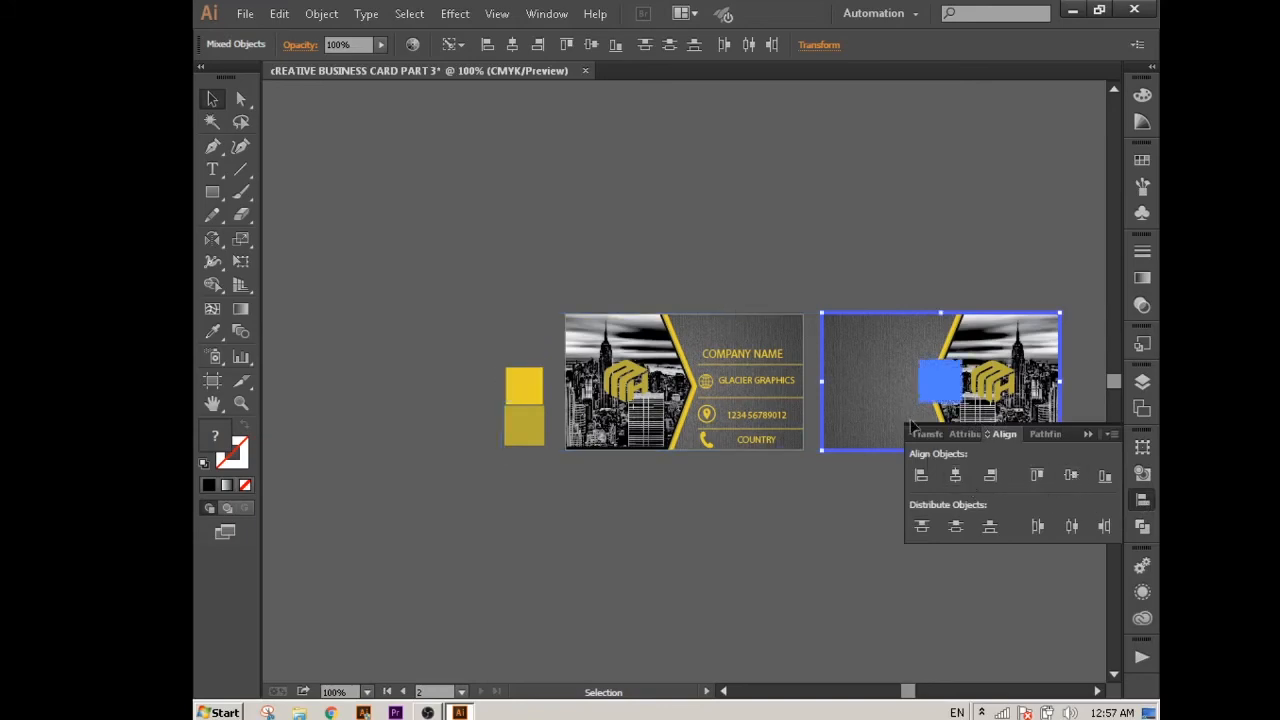
pyautogui.click(850, 277)
pyautogui.click(1088, 434)
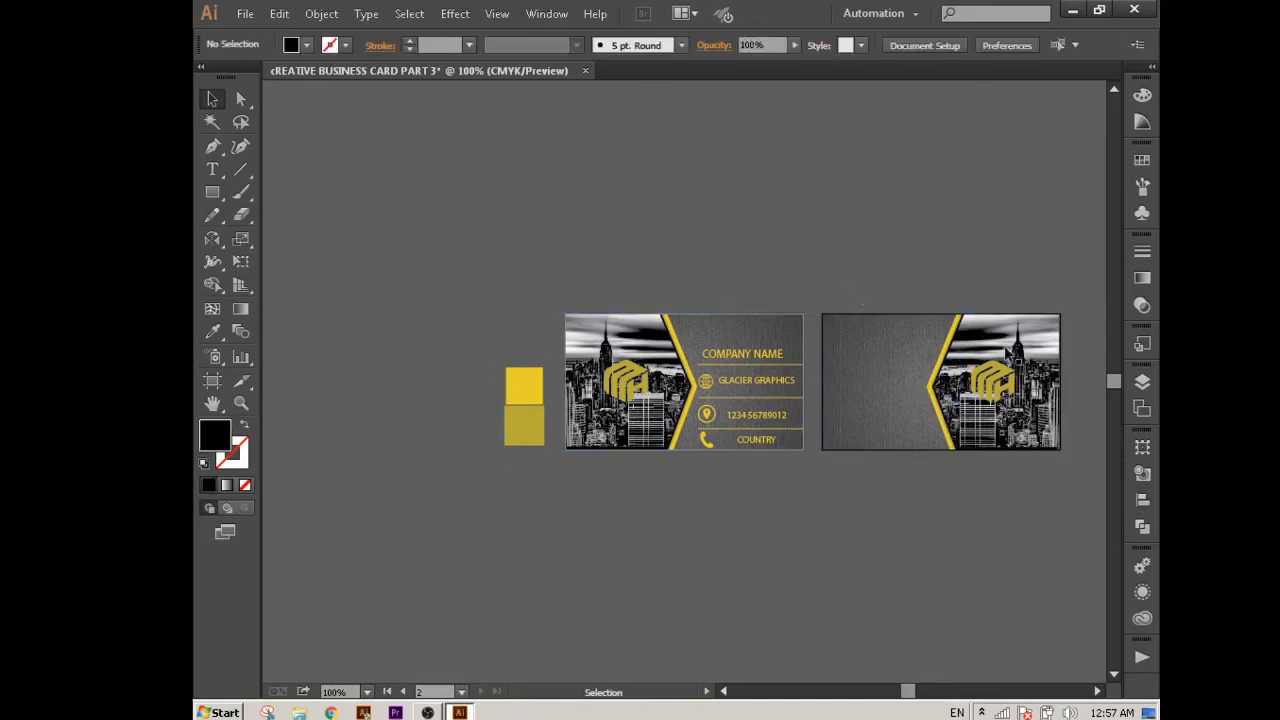
# - Move the QR code onto the back card's empty textured area and enlarge it slightly
pyautogui.hotkey('ctrl', 'a')
pyautogui.click(436, 348)
pyautogui.moveTo(503, 370); pyautogui.dragTo(866, 375)
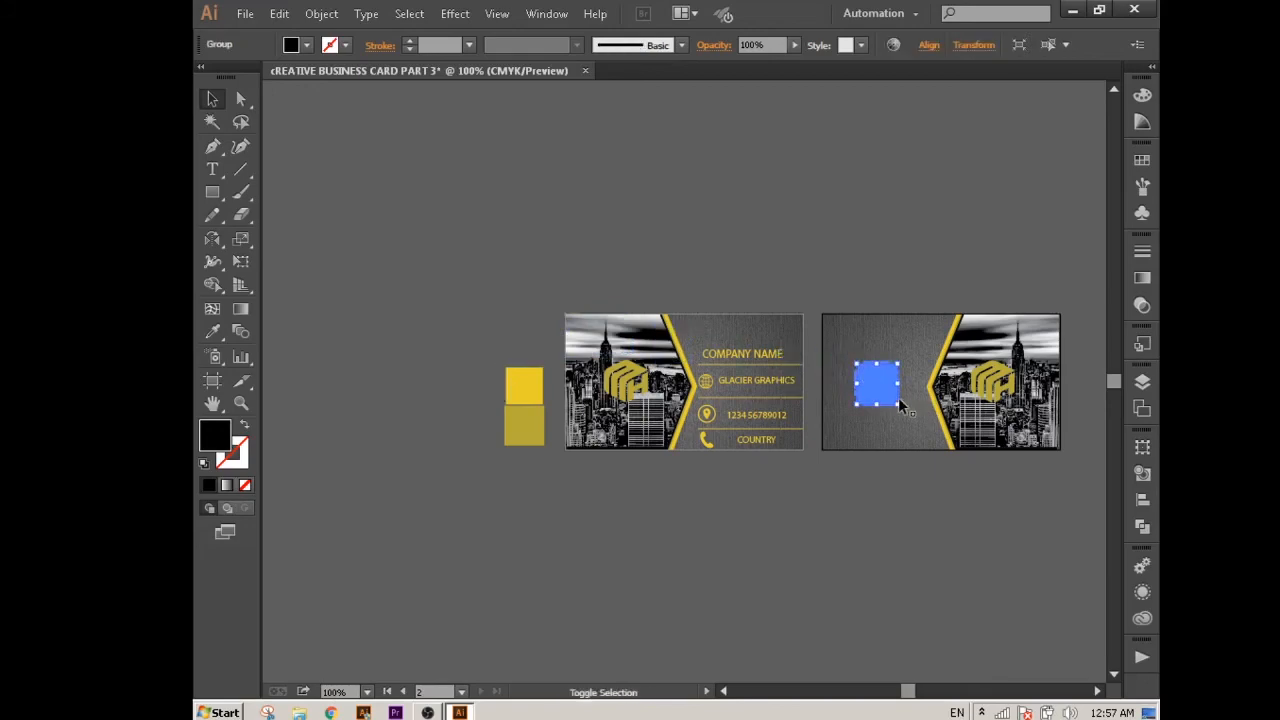
pyautogui.click(870, 241)
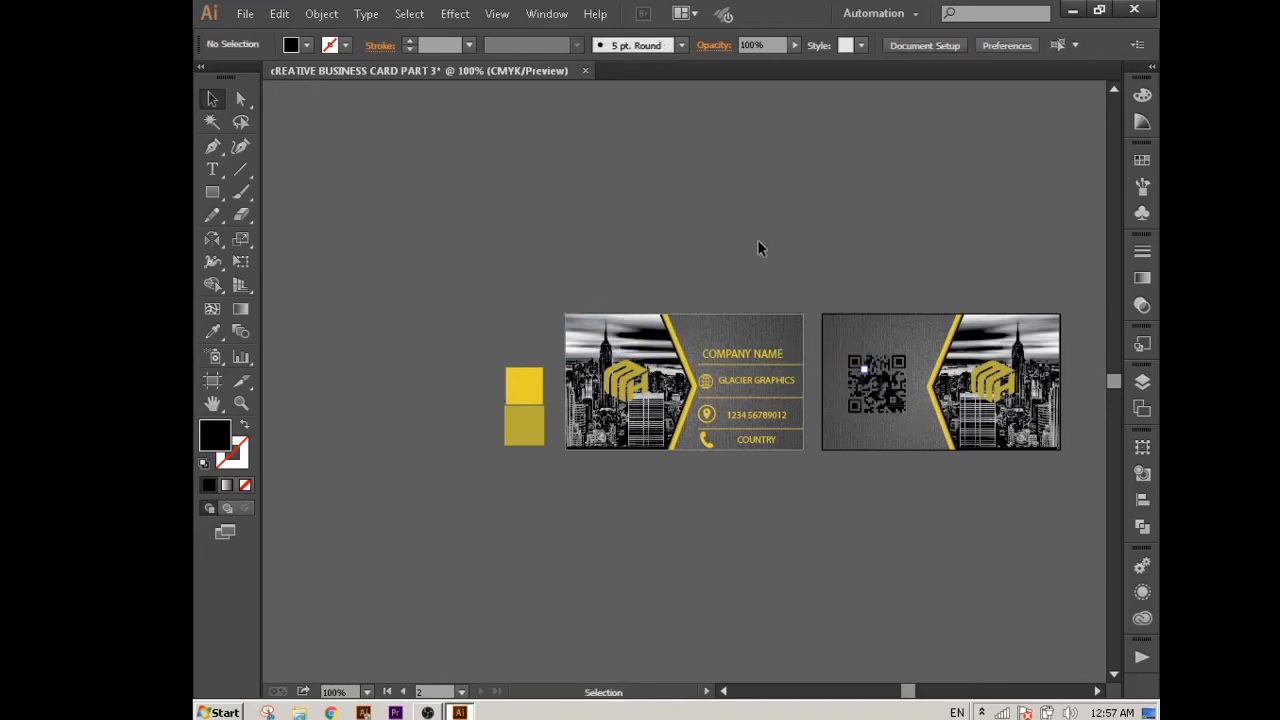
# - Delete the bright and darker yellow swatch squares beside the front card
pyautogui.moveTo(502, 419); pyautogui.dragTo(572, 450)
pyautogui.moveTo(444, 358); pyautogui.dragTo(512, 418)
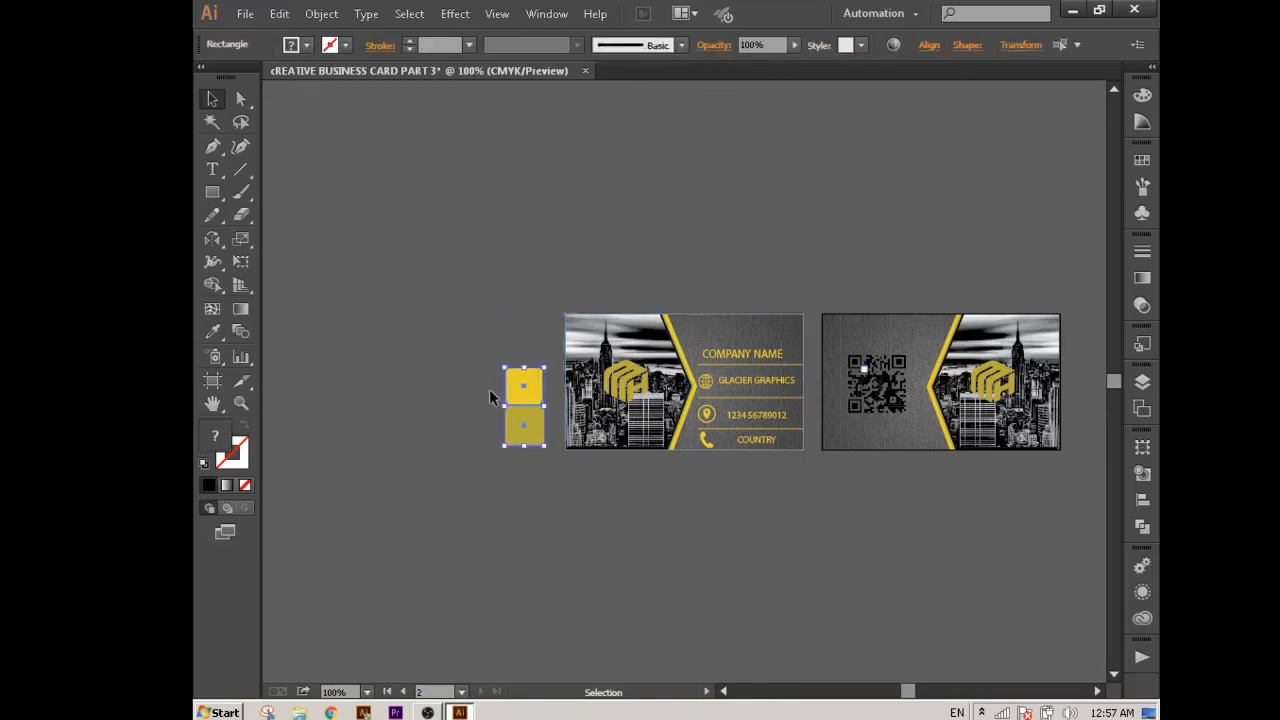
pyautogui.press('Delete')
pyautogui.hscroll(5, 540, 306)
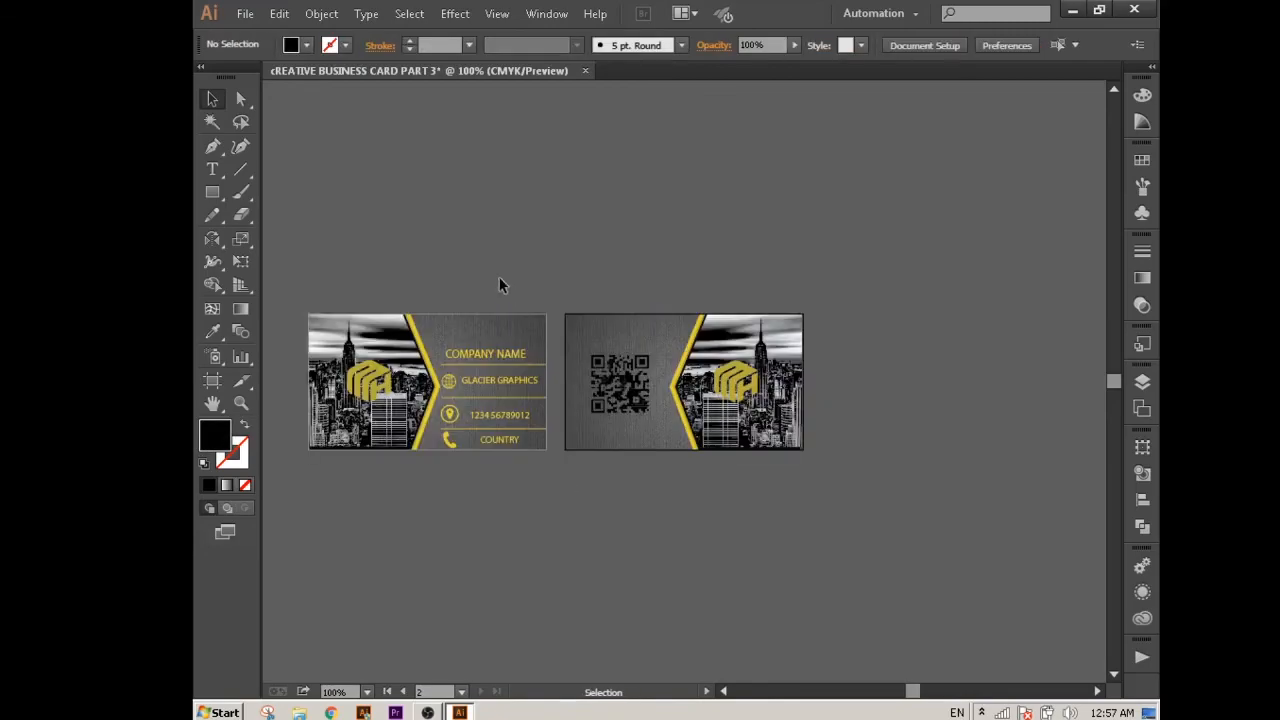
pyautogui.hotkey('ctrl', 'alt', '0')
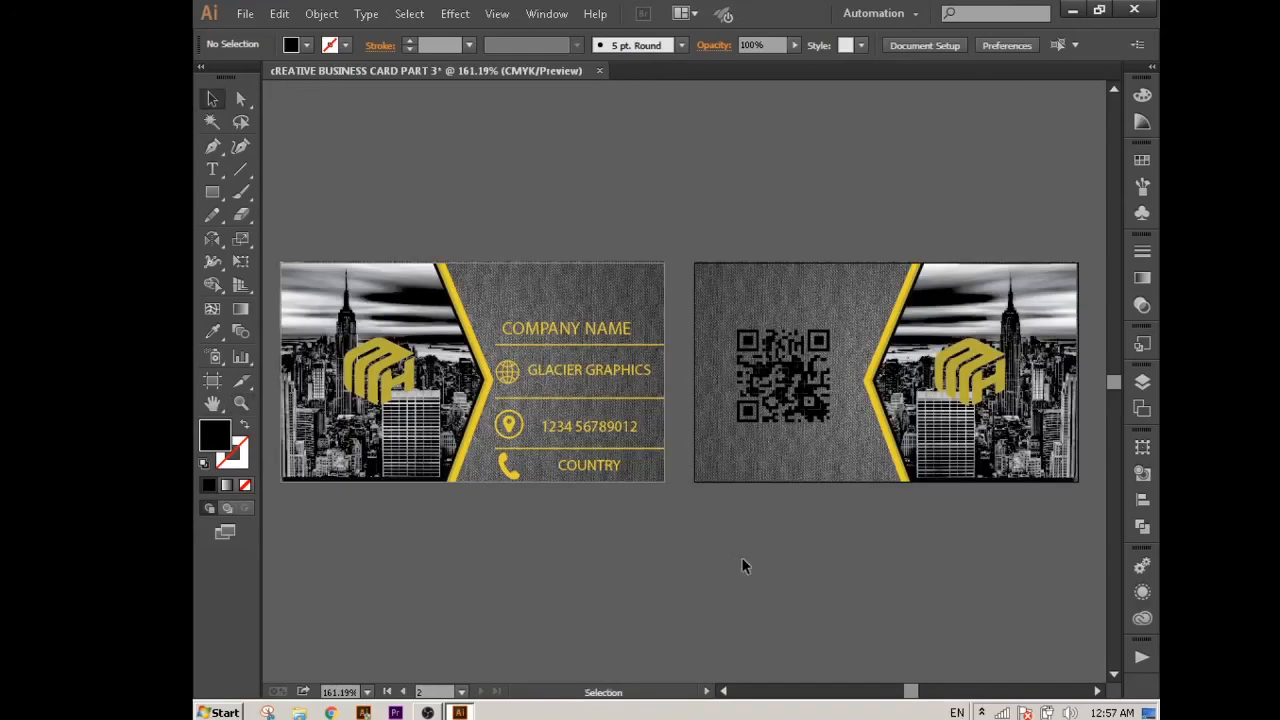